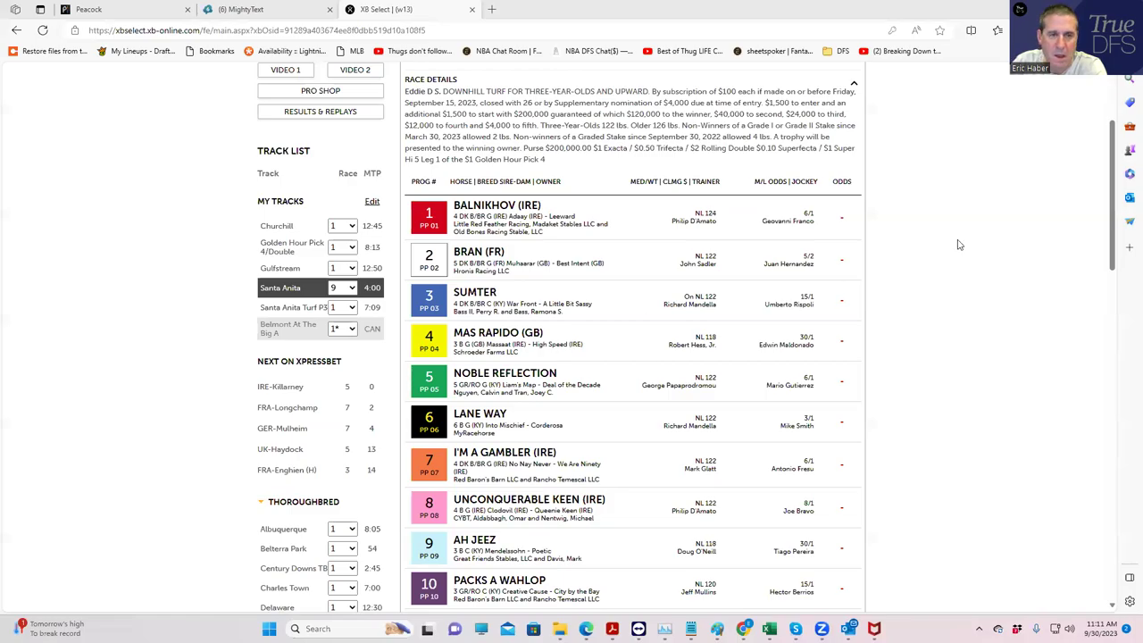
scroll(963, 248, "down", 2)
scroll(963, 252, "up", 1)
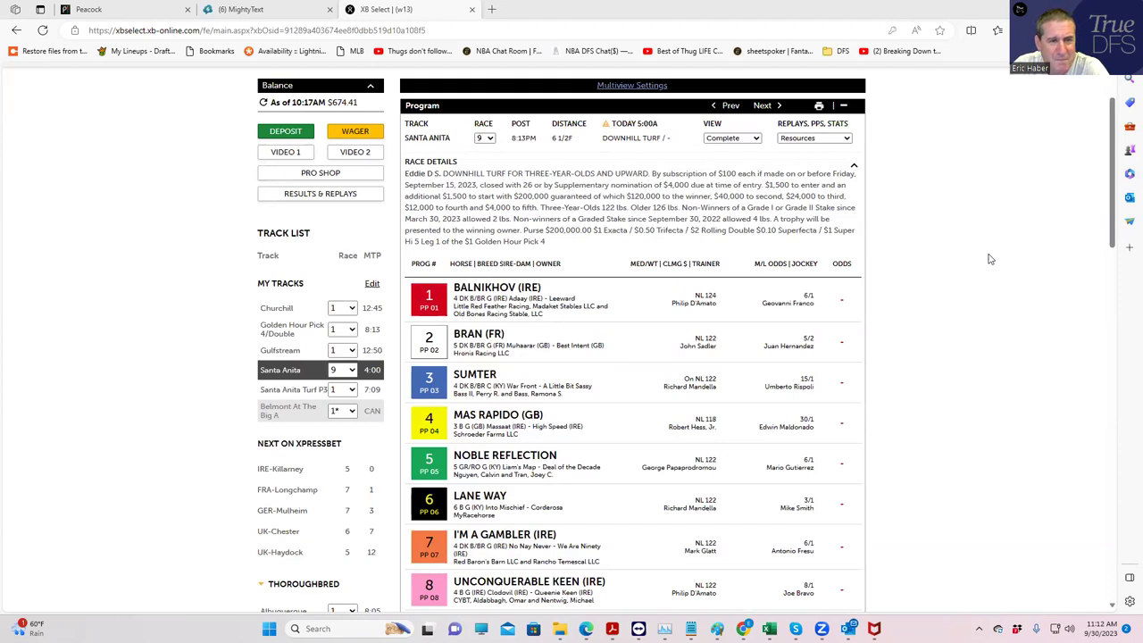
scroll(991, 257, "up", 2)
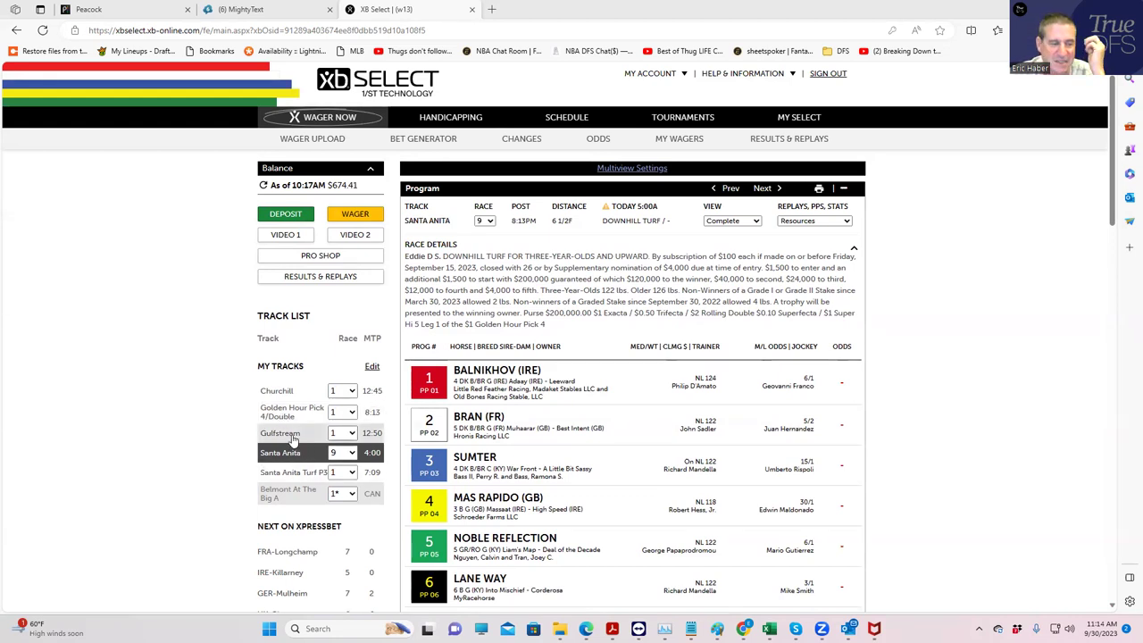
Open the Gulfstream program and review the entries for races 1 through 5.
left_click(291, 435)
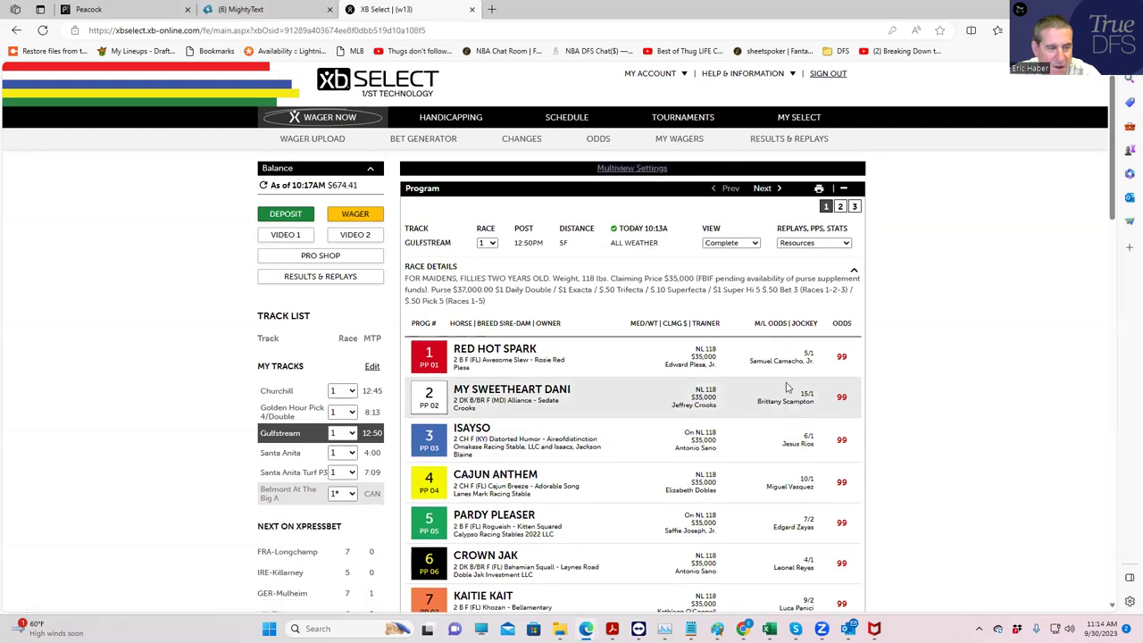
scroll(938, 402, "down", 1)
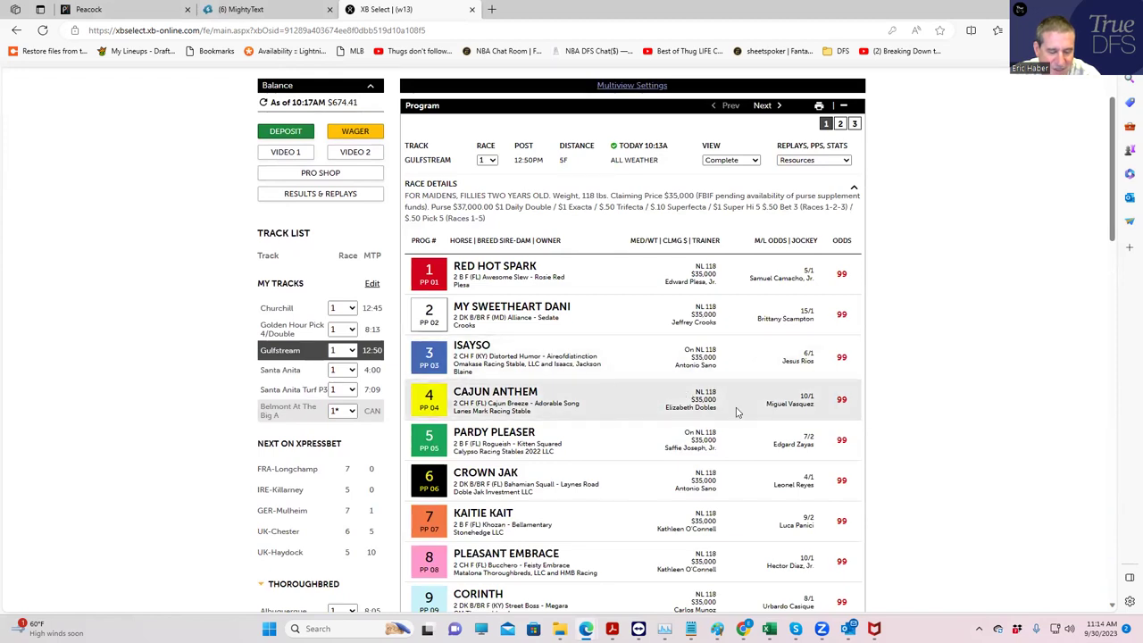
scroll(928, 375, "up", 1)
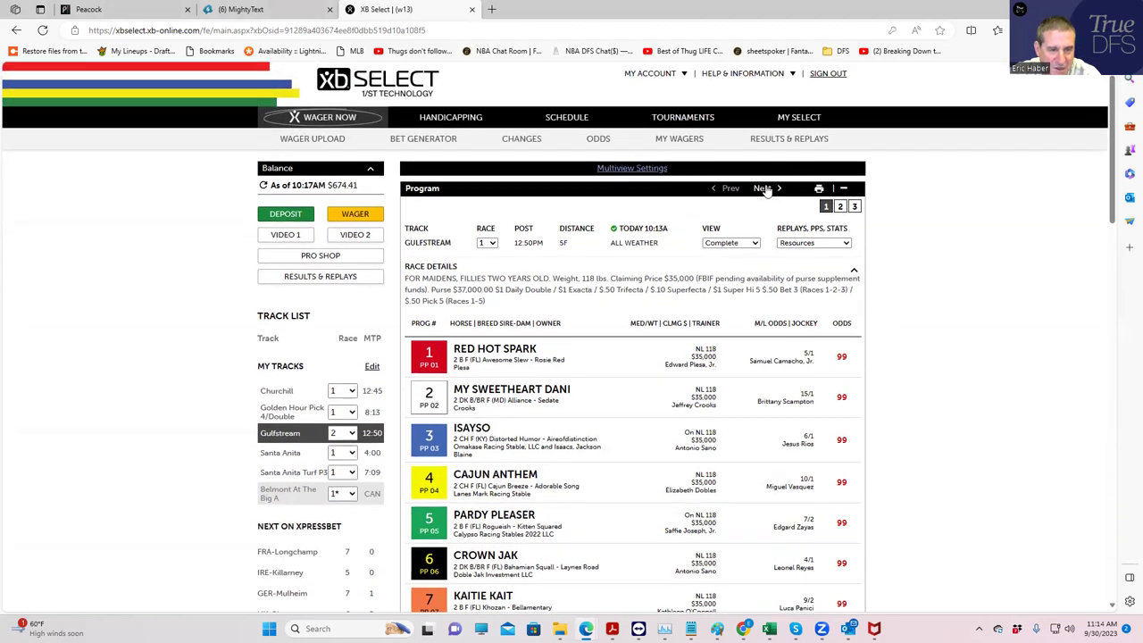
left_click(761, 189)
scroll(896, 329, "down", 2)
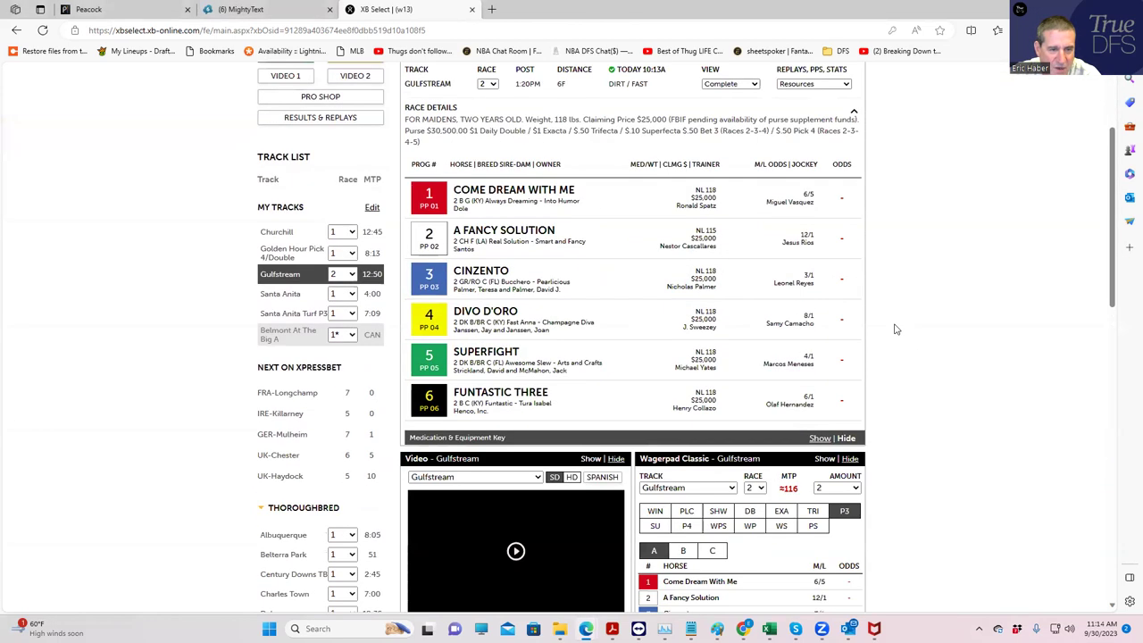
scroll(893, 327, "up", 2)
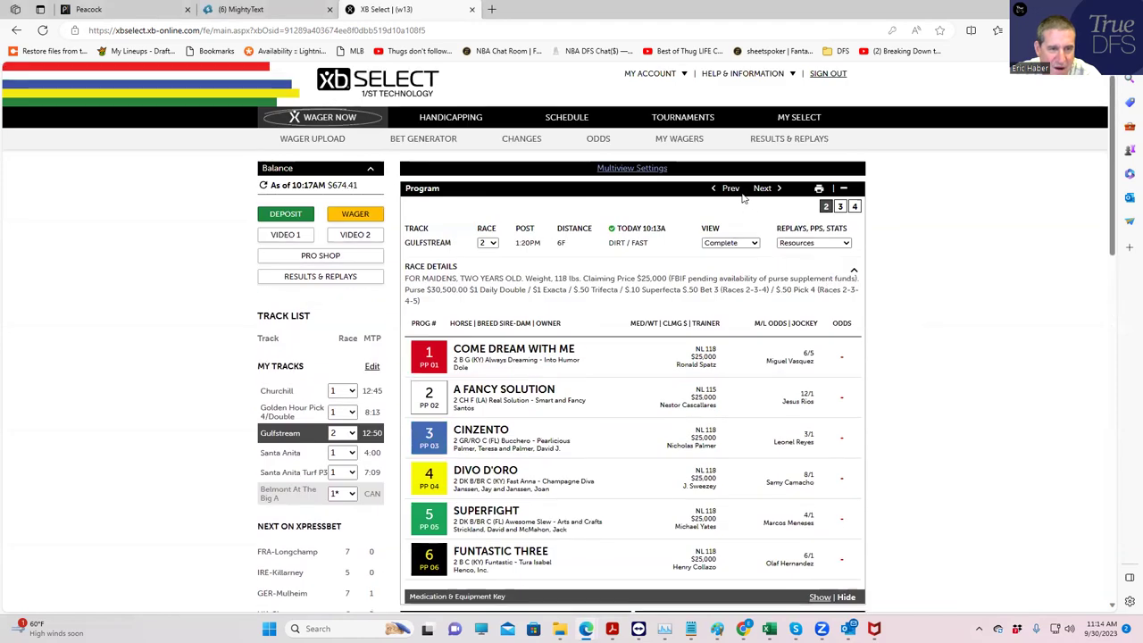
left_click(762, 188)
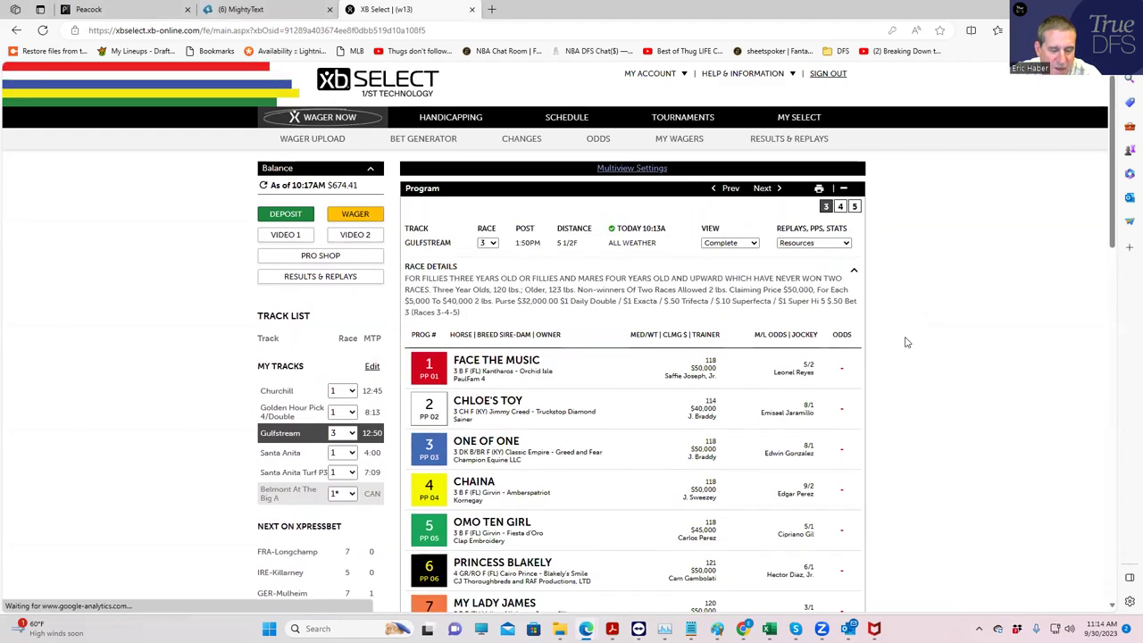
scroll(905, 340, "down", 1)
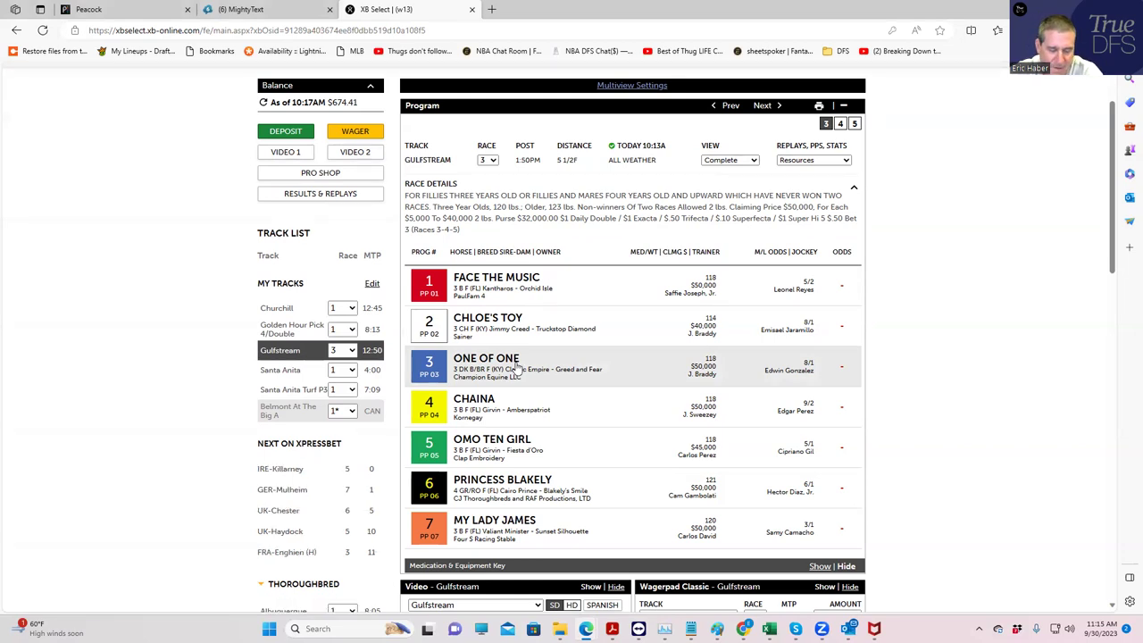
left_click(776, 106)
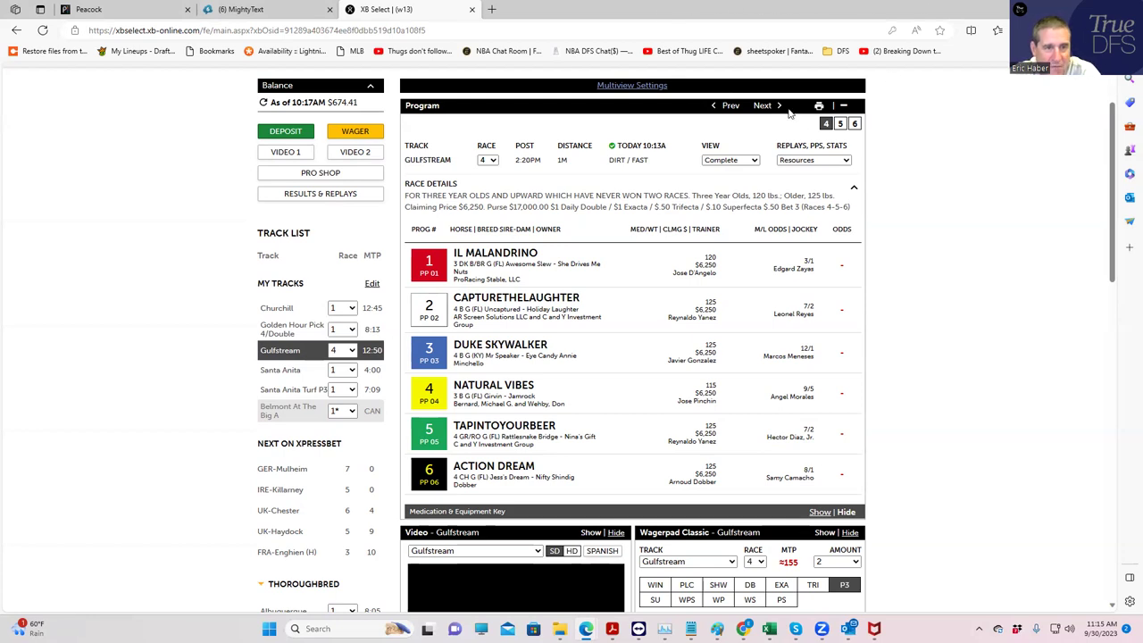
left_click(764, 105)
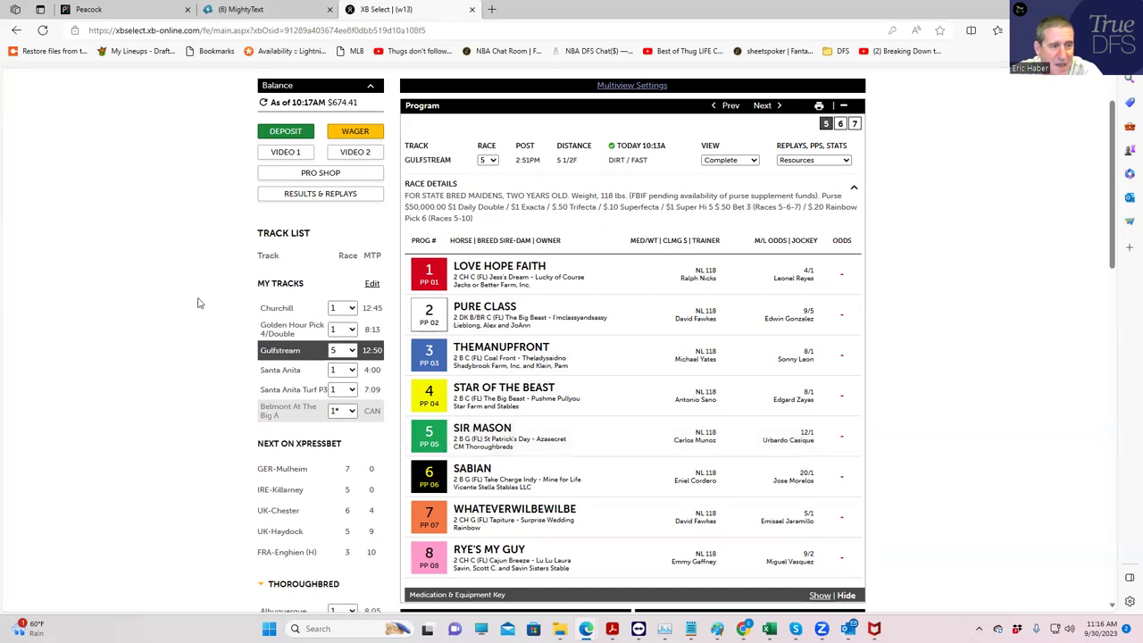
Return to Gulfstream race 1 and start a Pick 5 (P5) wager from that race.
left_click(489, 161)
left_click(489, 172)
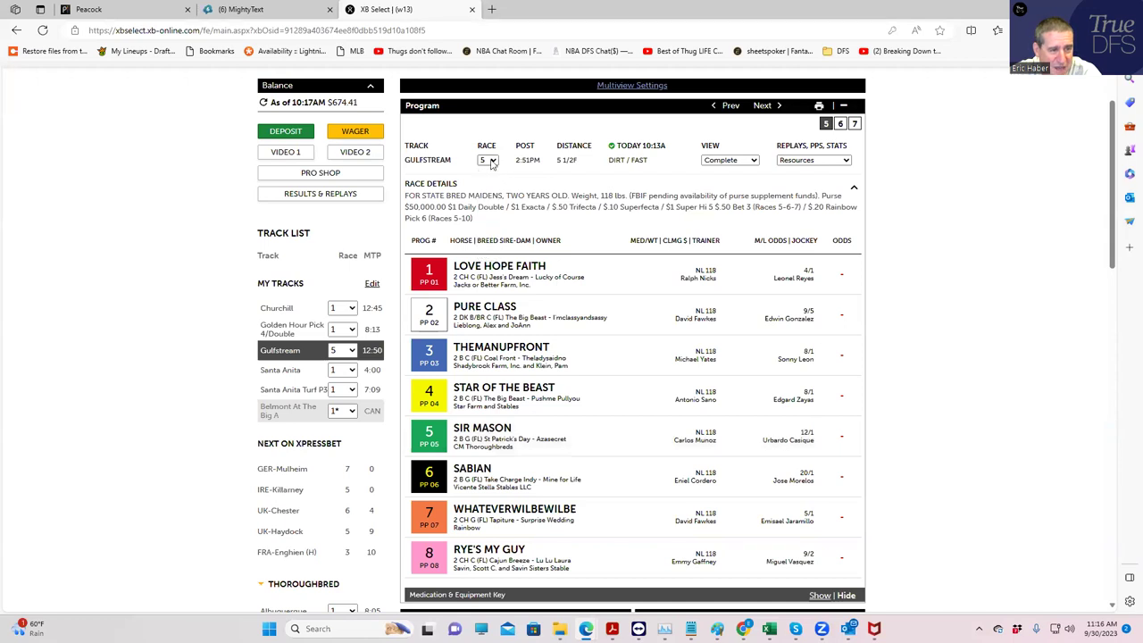
left_click(488, 161)
left_click(484, 175)
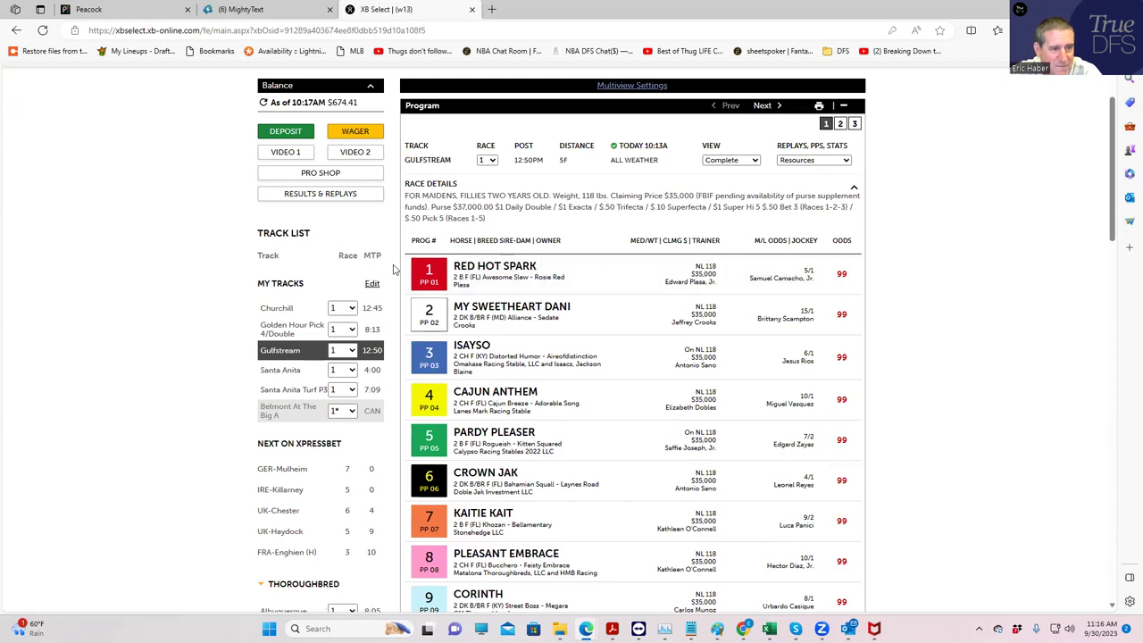
left_click(355, 133)
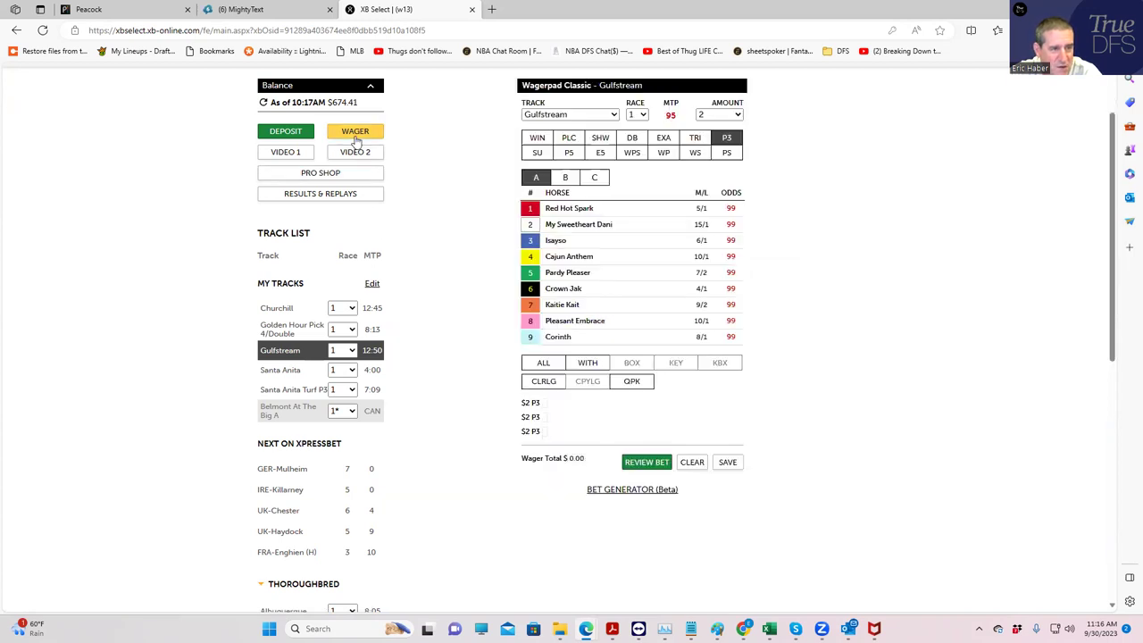
left_click(575, 156)
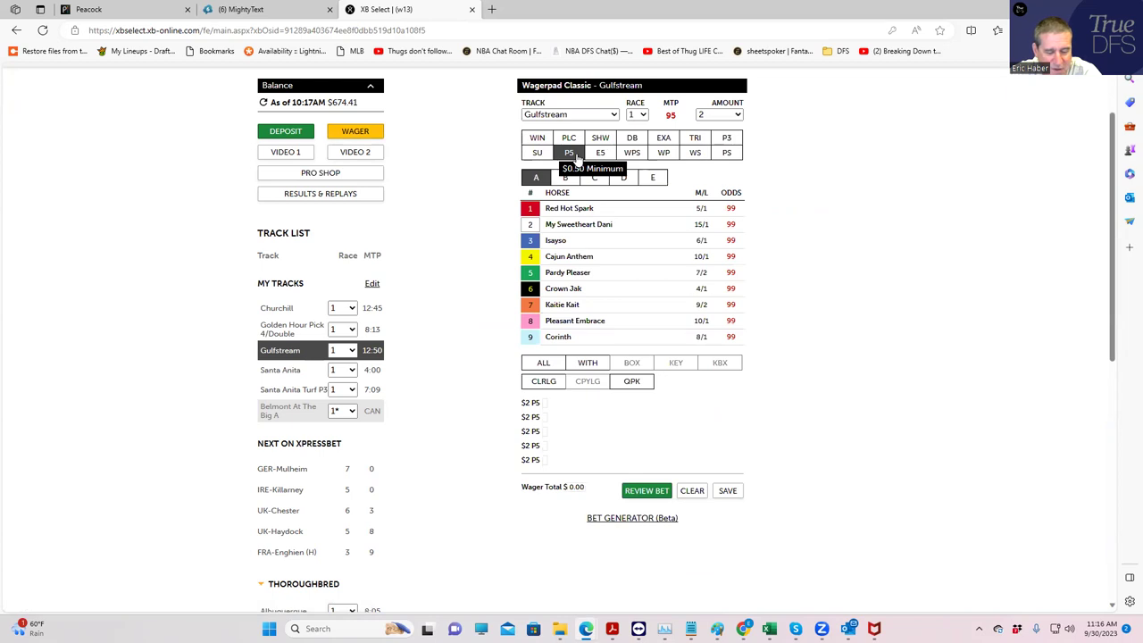
Select horses 2, 3, 5, 6, 7 and 9 for leg A of the Pick 5.
left_click(532, 225)
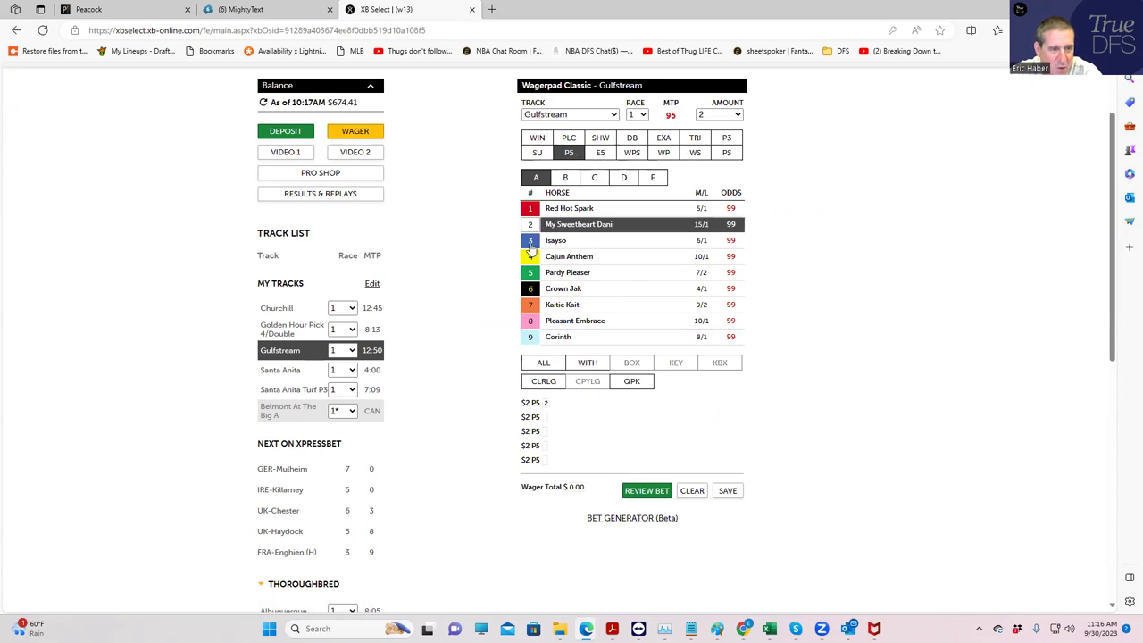
left_click(530, 241)
left_click(531, 273)
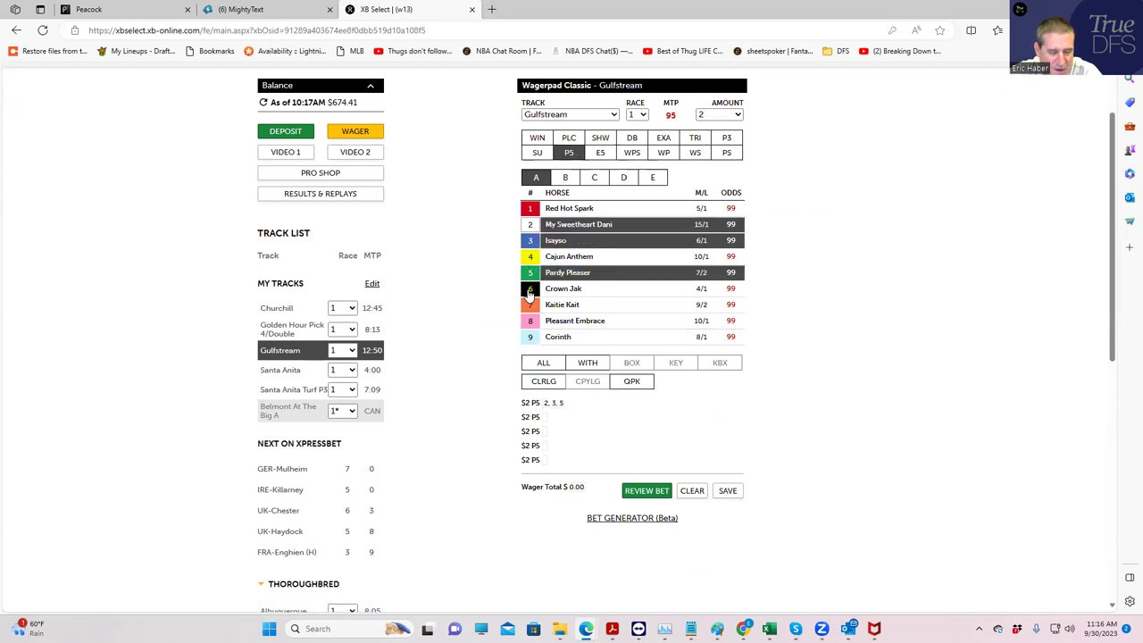
left_click(530, 291)
left_click(532, 307)
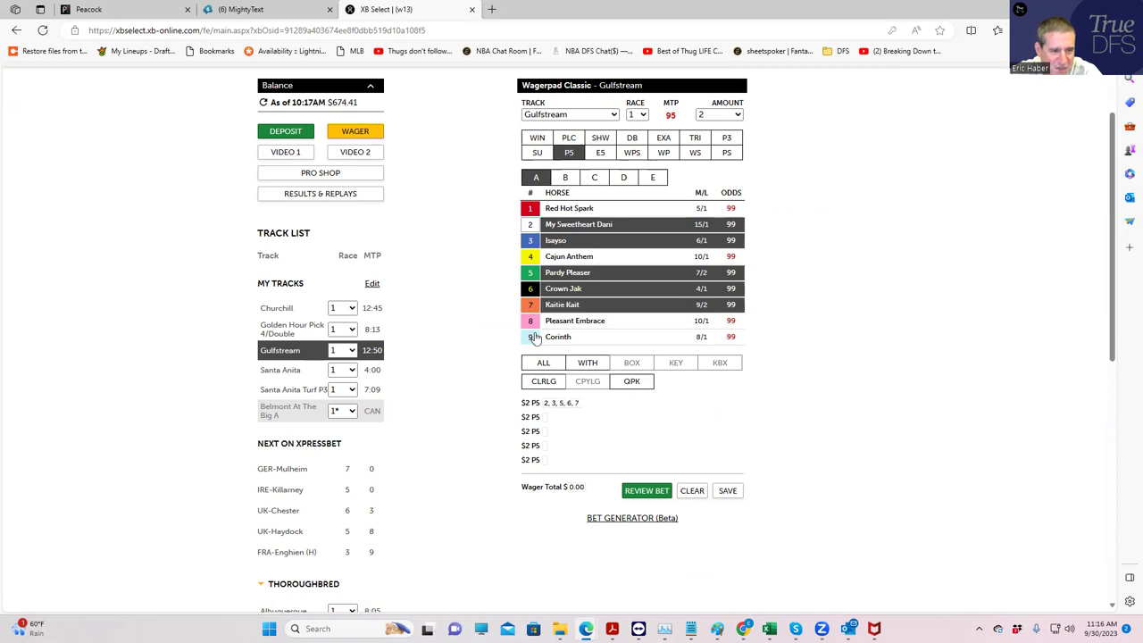
left_click(532, 335)
Select horse 1 for leg B and horses 3 and 6 for leg C of the Pick 5.
left_click(568, 178)
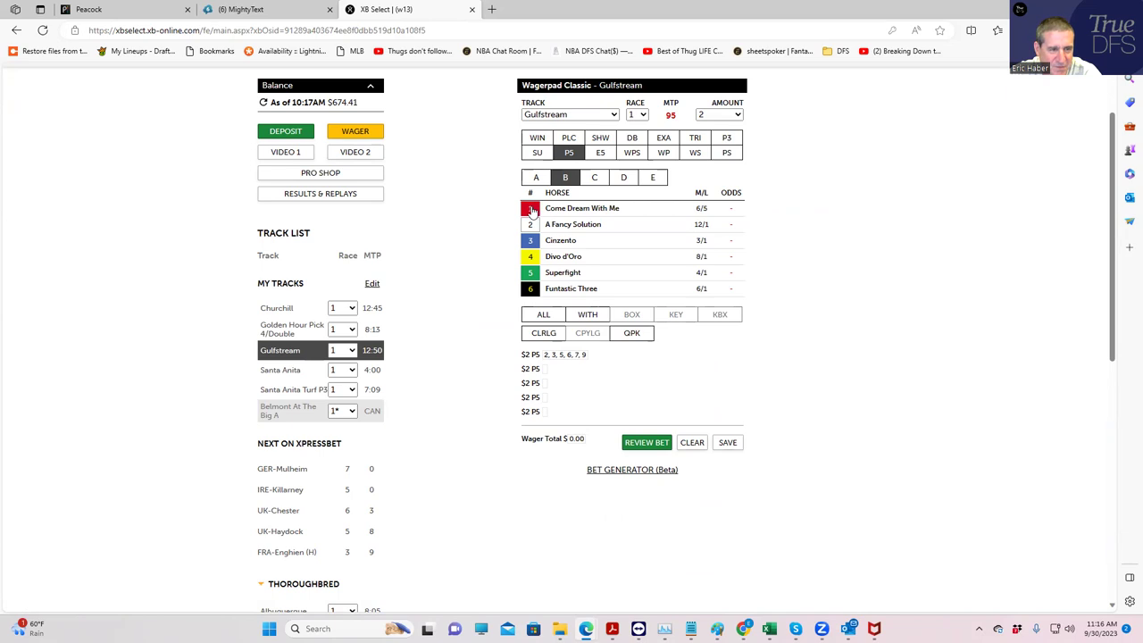
left_click(535, 211)
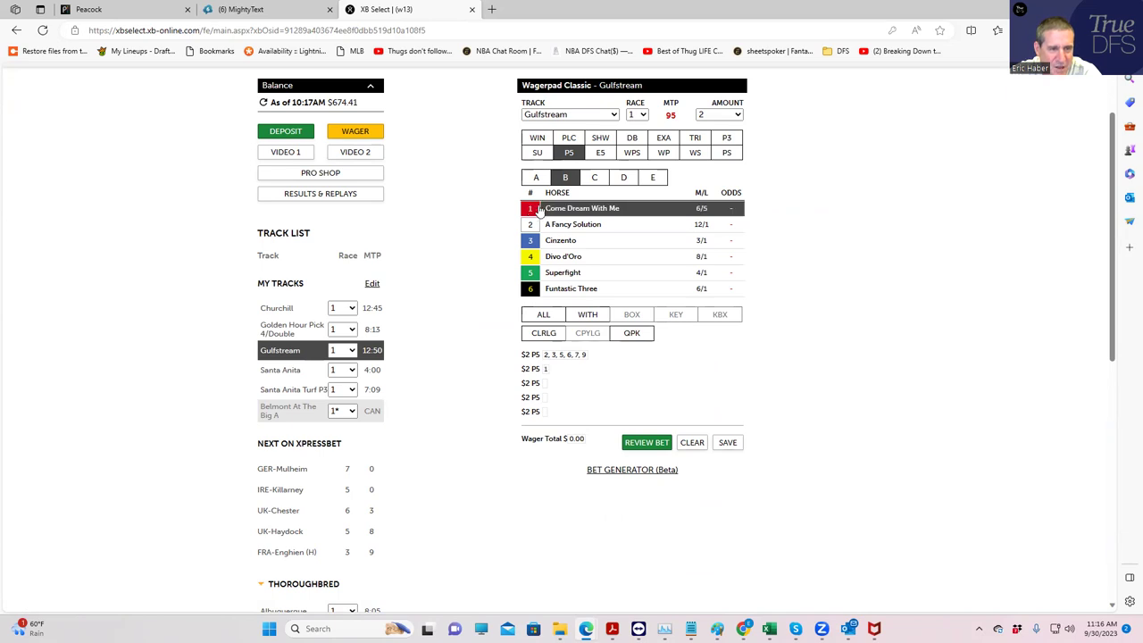
left_click(598, 179)
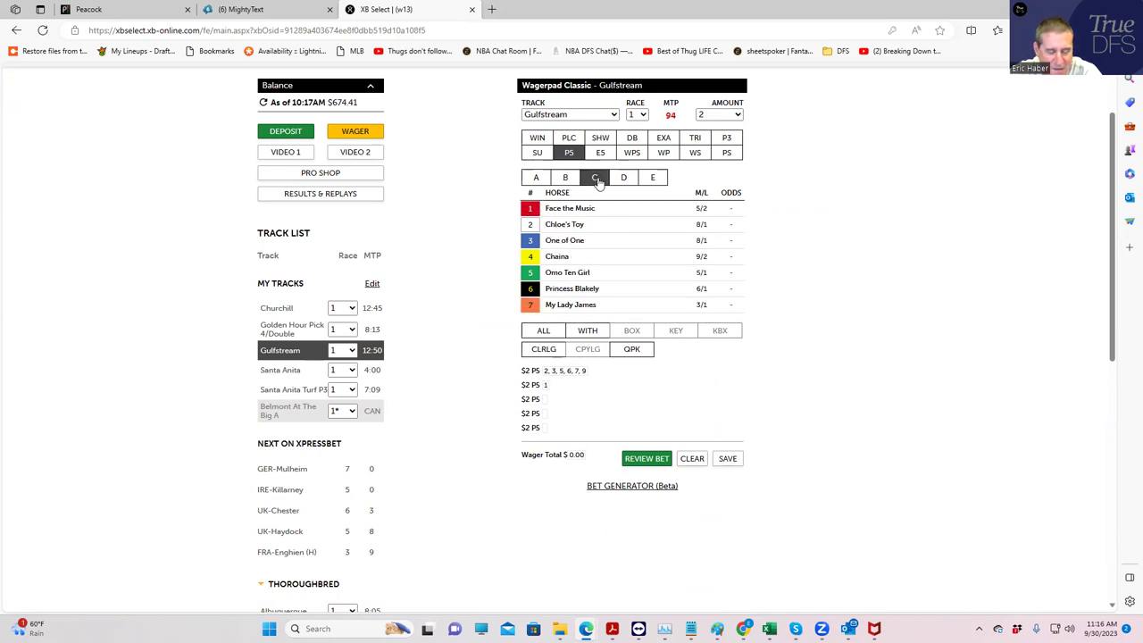
left_click(531, 243)
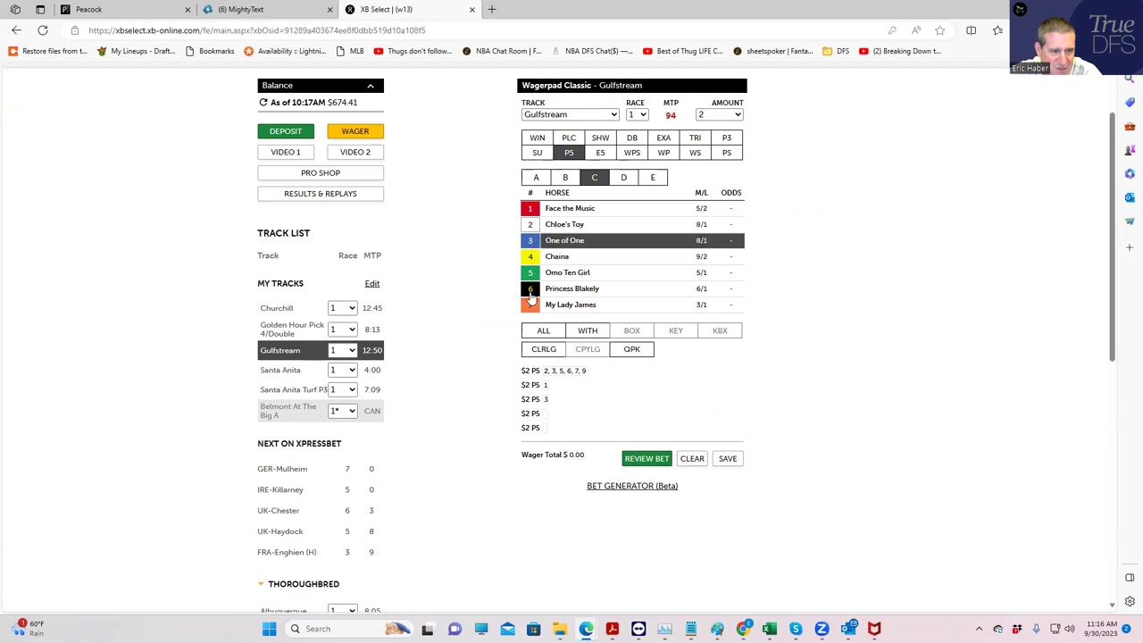
left_click(531, 288)
Select horse 6, Action Dream, for leg D and horse 5, Sir Mason, for leg E.
left_click(624, 178)
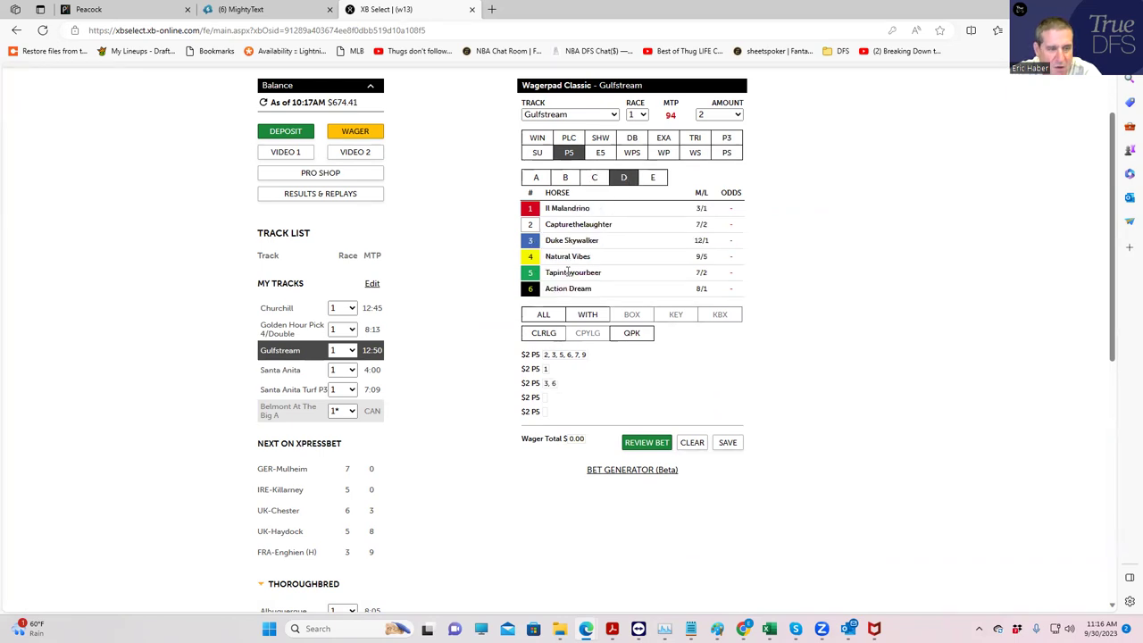
left_click(550, 289)
left_click(654, 181)
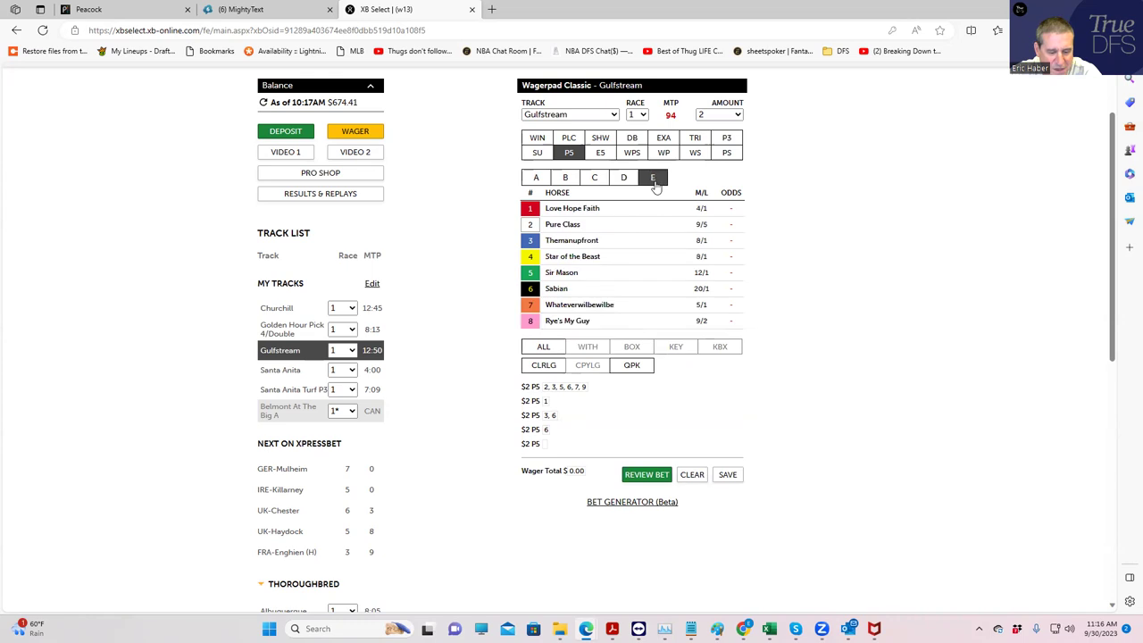
left_click(535, 277)
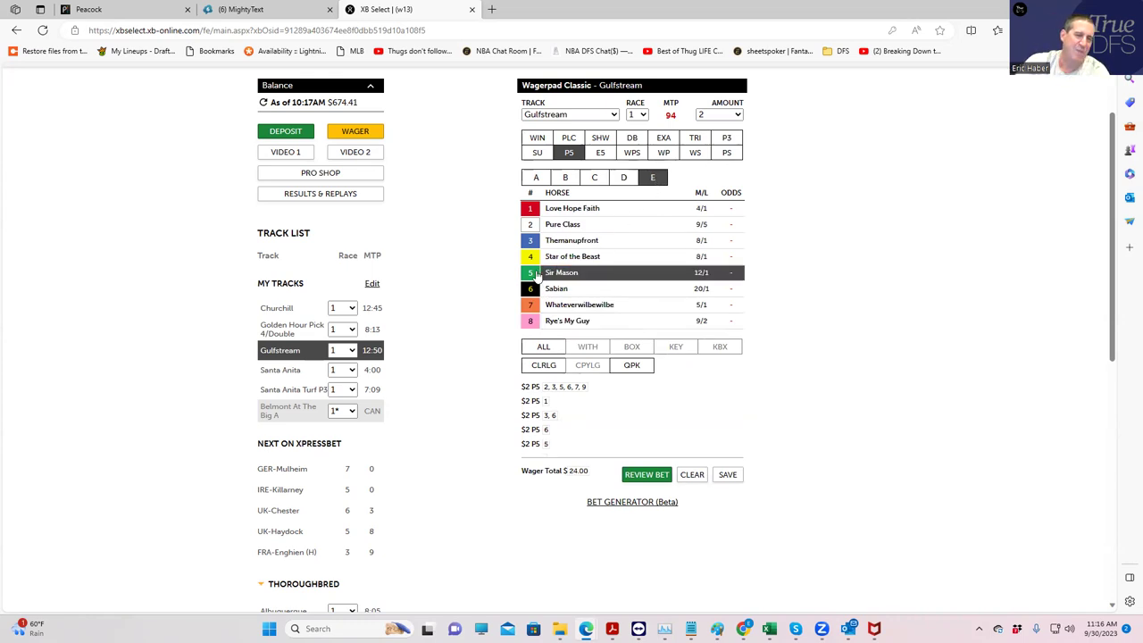
Set the Pick 5 wager amount to $0.50, place the bet and close its confirmation.
left_click(738, 114)
left_click(719, 140)
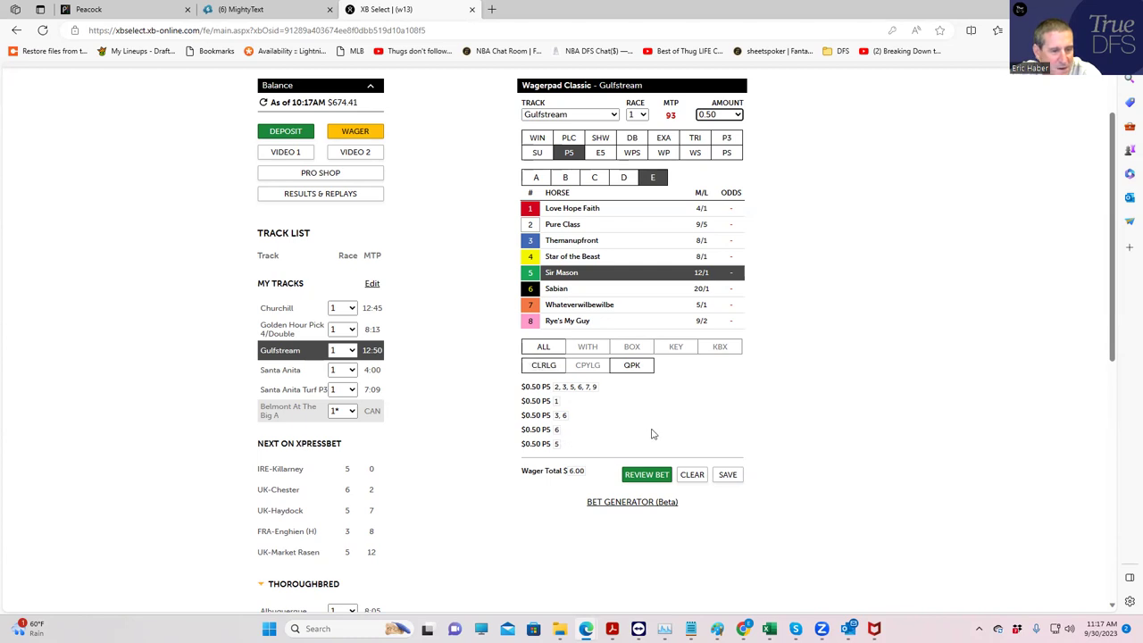
left_click(647, 474)
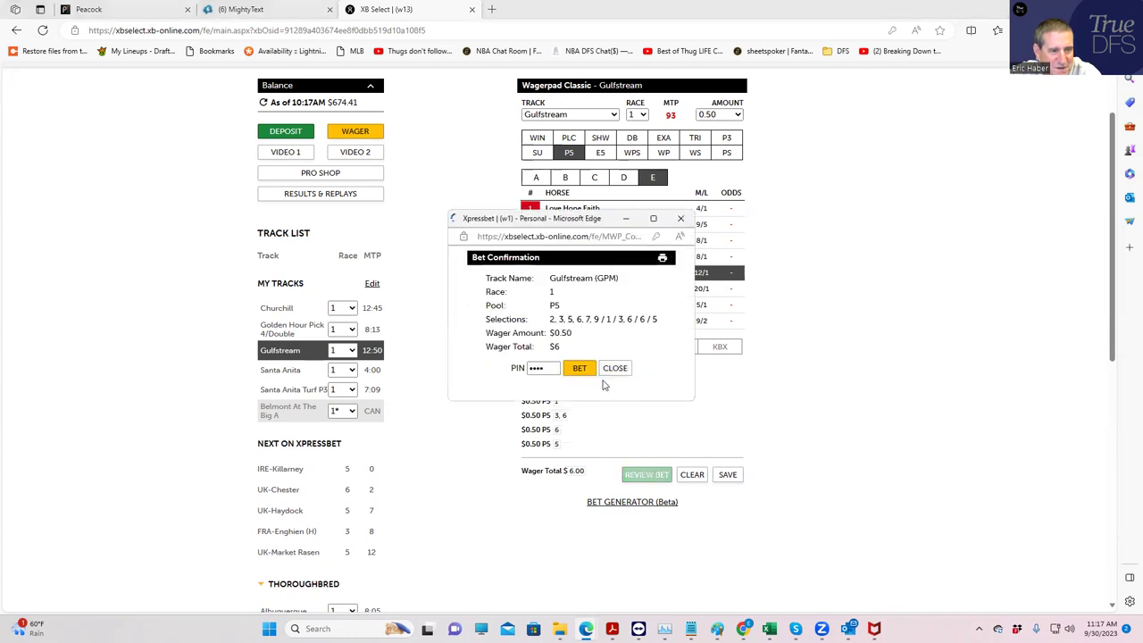
left_click(579, 368)
left_click(615, 368)
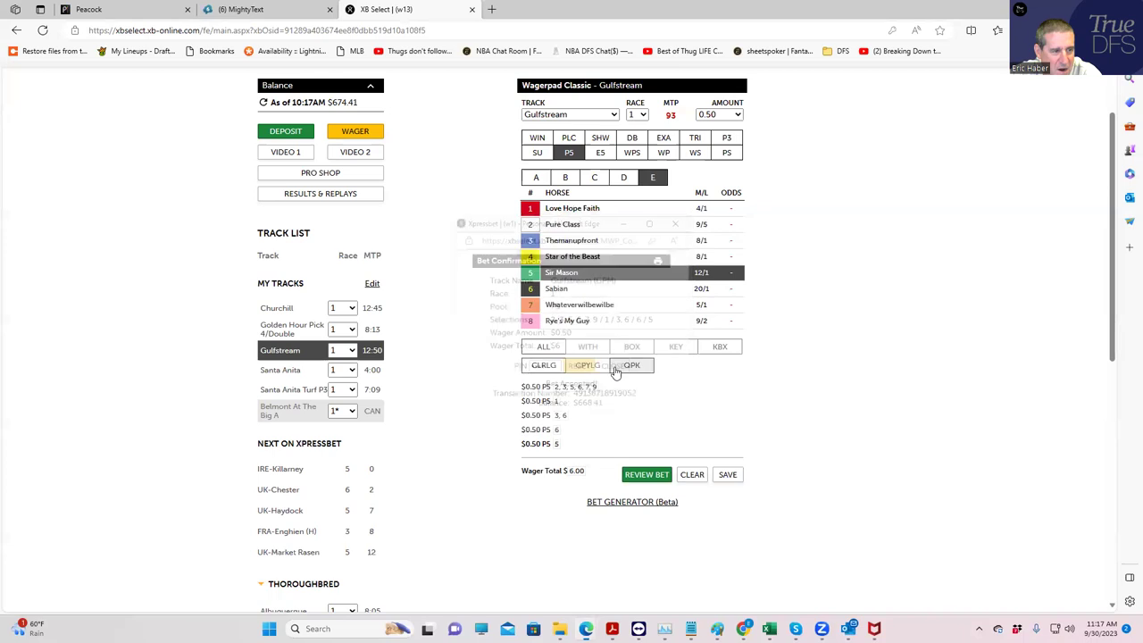
Open the Gulfstream race 6 program and review the entries for races 6 through 10.
left_click(342, 350)
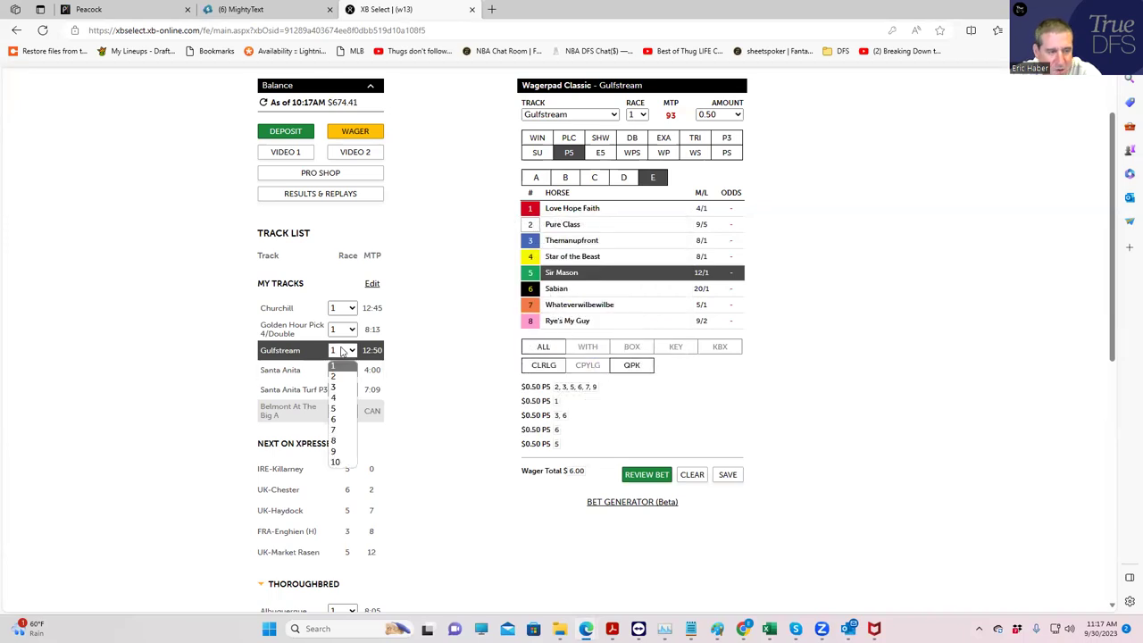
left_click(339, 419)
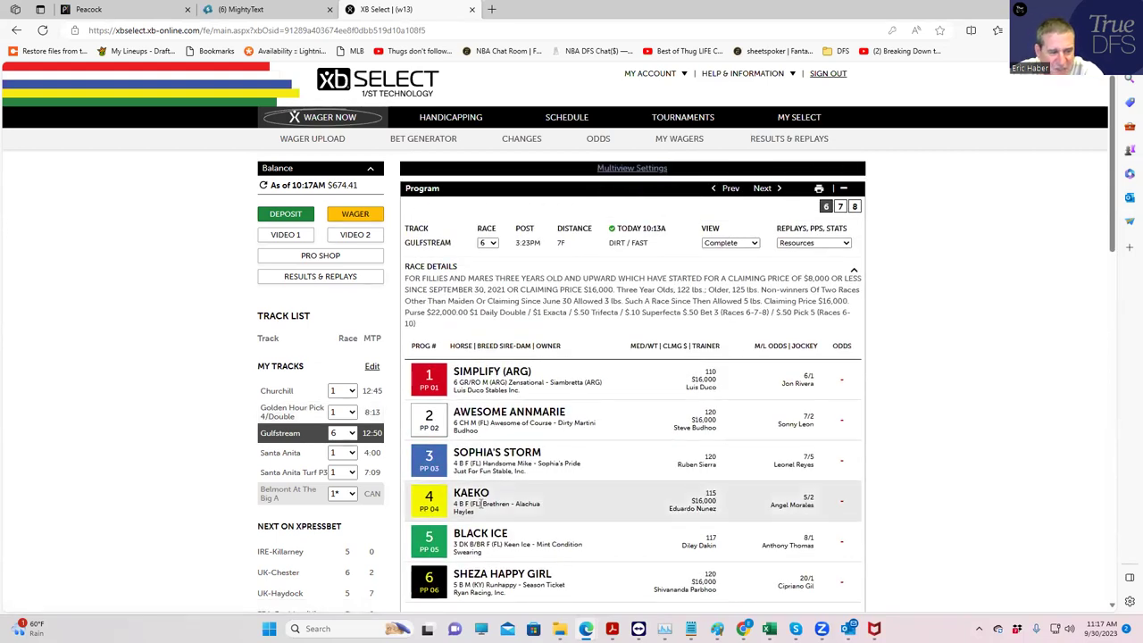
scroll(639, 489, "down", 1)
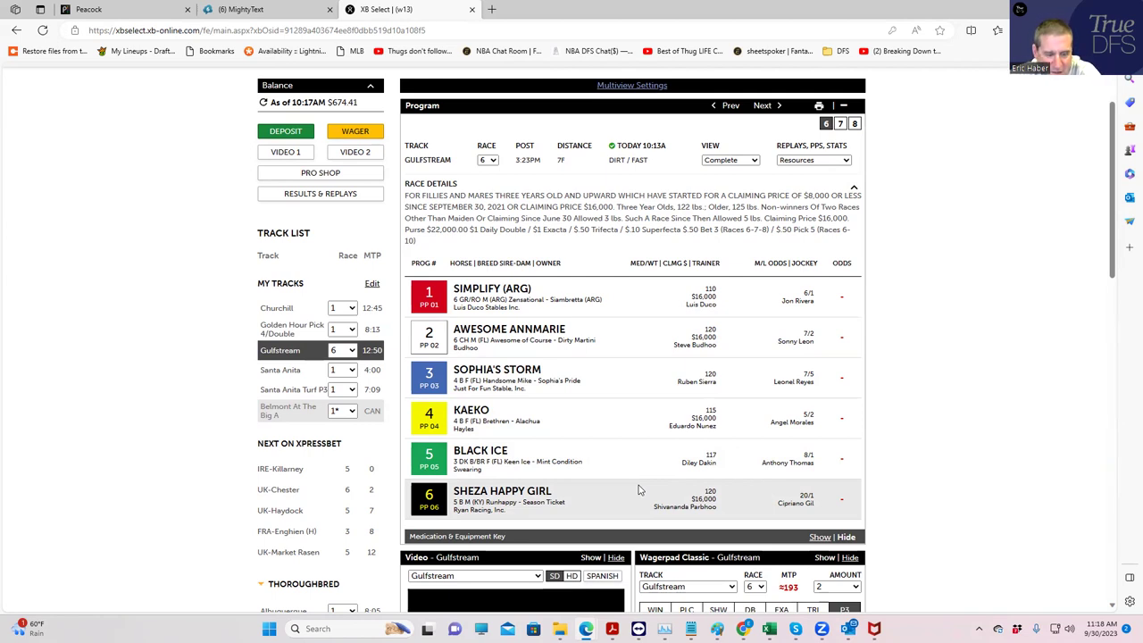
left_click(774, 105)
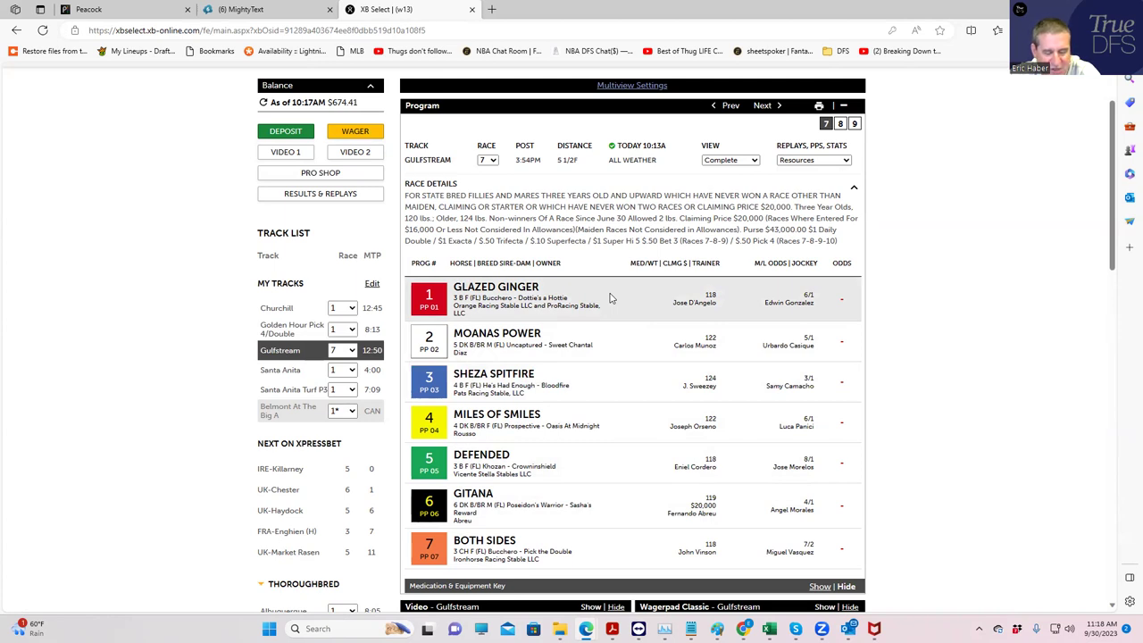
left_click(759, 106)
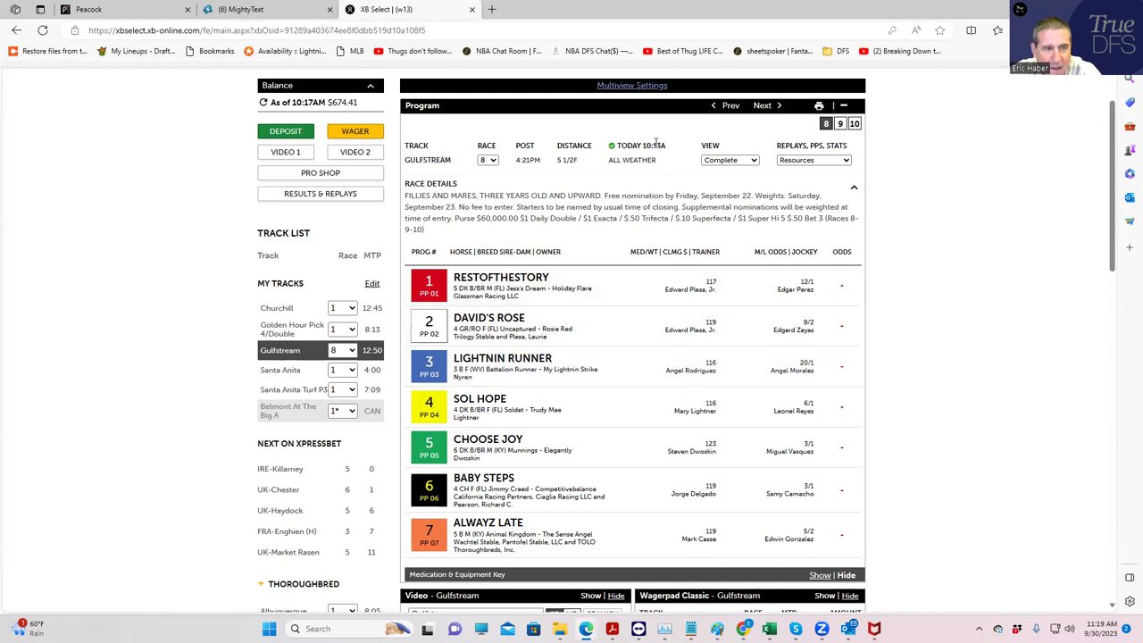
left_click(763, 105)
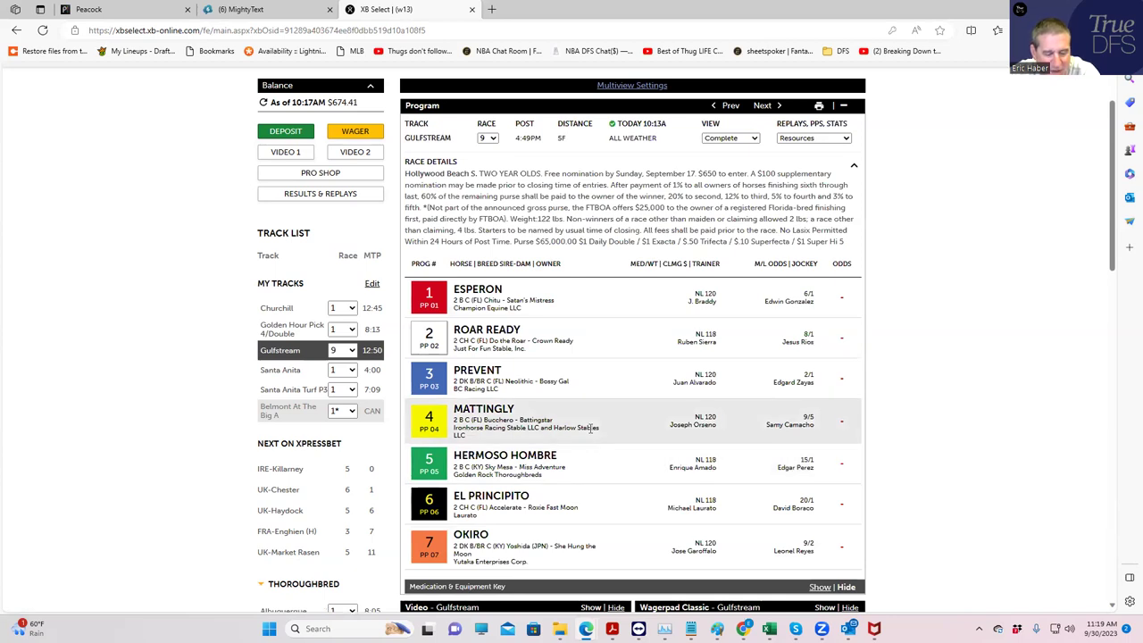
left_click(762, 106)
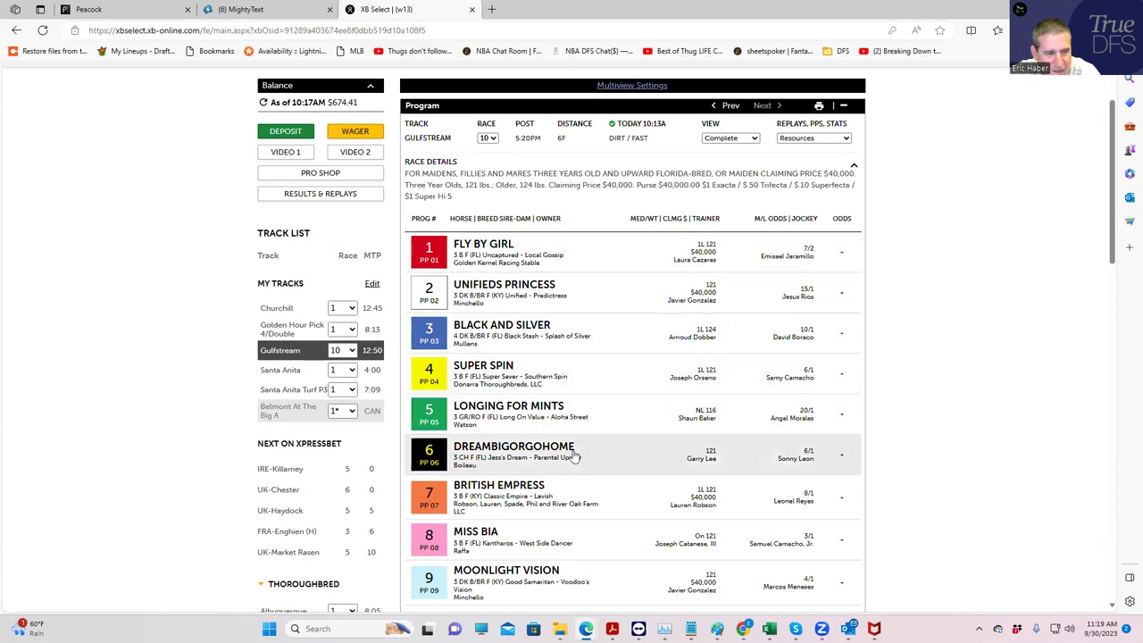
Open the Gulfstream race 6 wager pad, set the bet type to Pick 5 and select horse 5, Black Ice, for leg A.
scroll(576, 455, "down", 3)
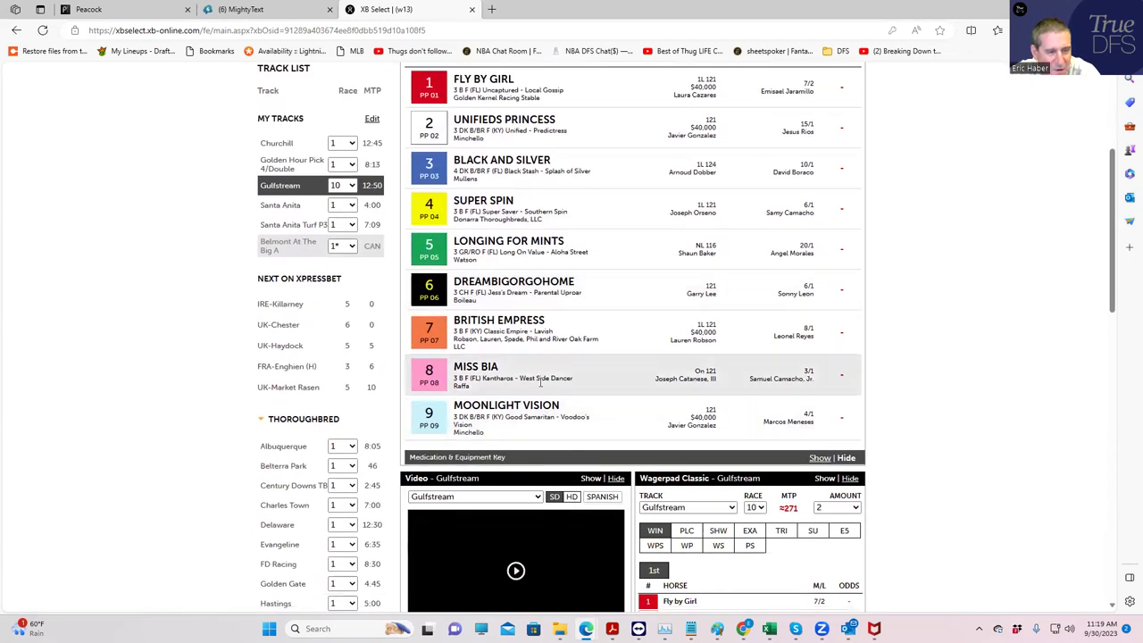
scroll(640, 385, "up", 1)
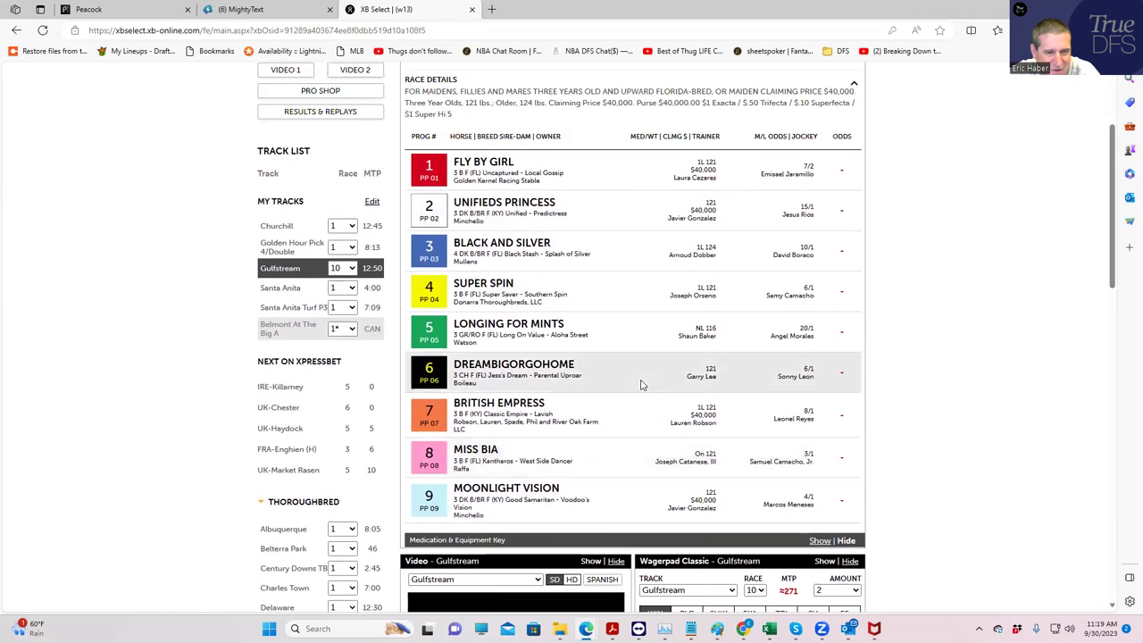
scroll(640, 385, "up", 3)
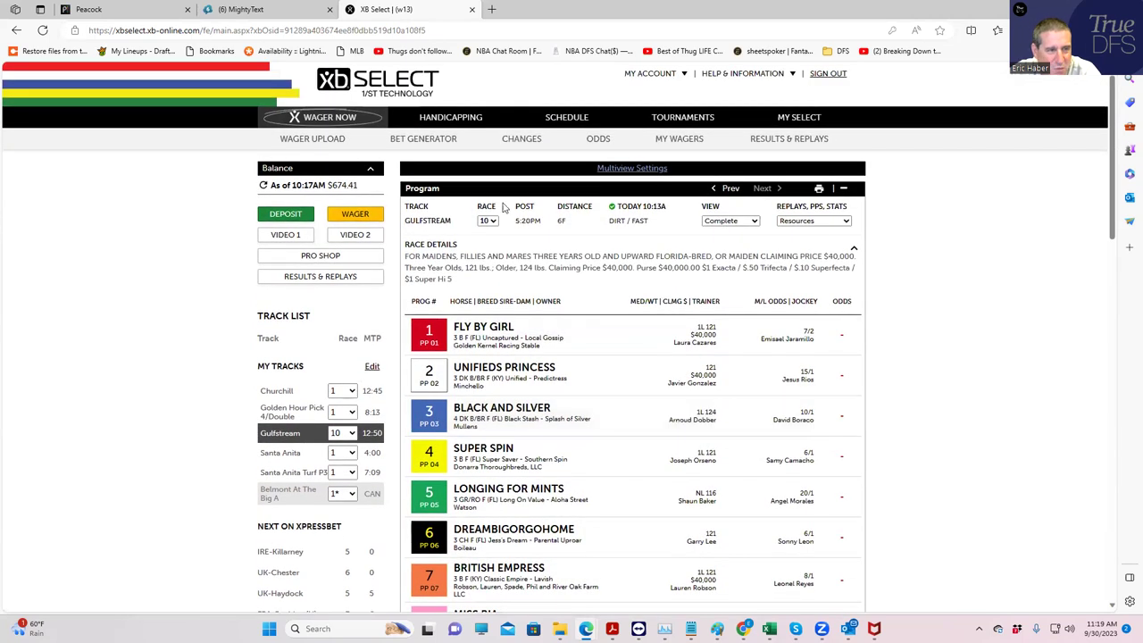
left_click(487, 221)
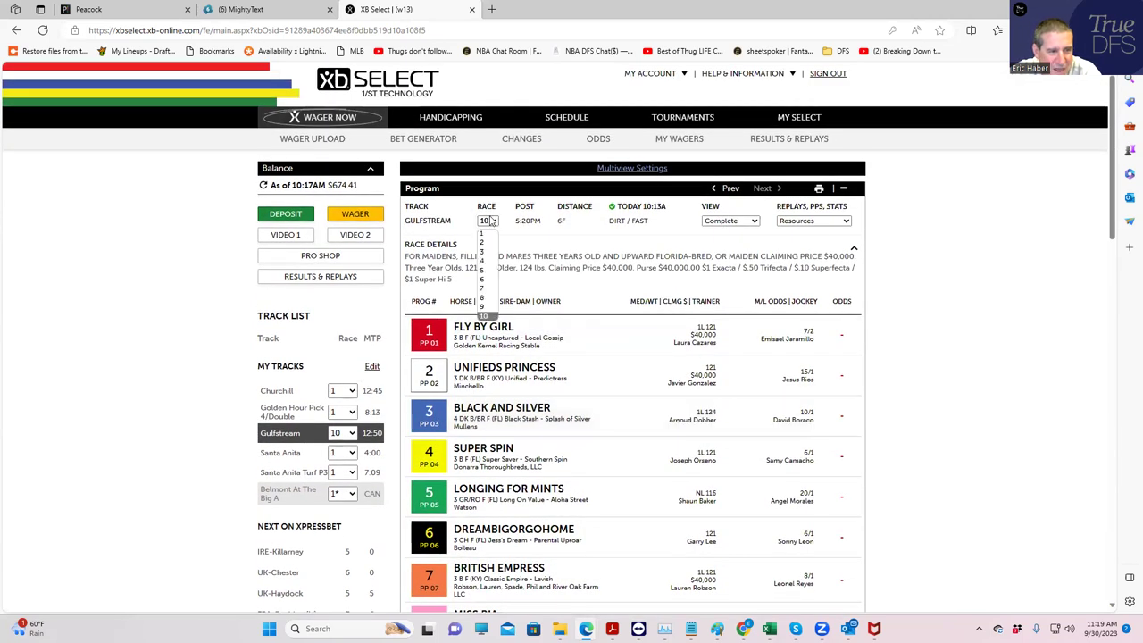
left_click(484, 279)
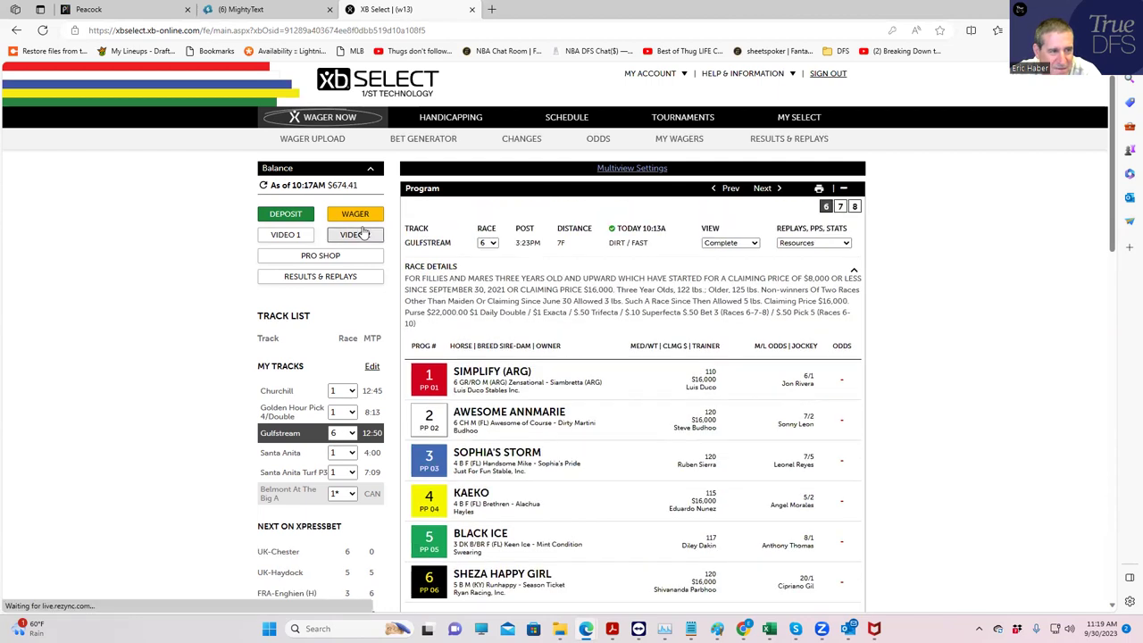
left_click(362, 218)
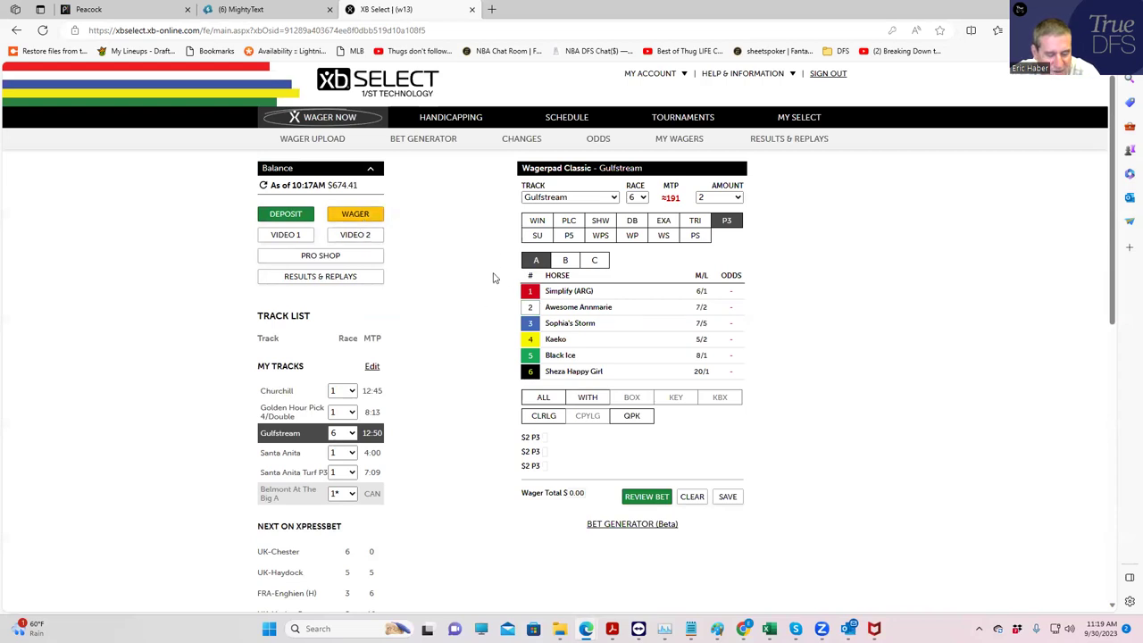
left_click(527, 362)
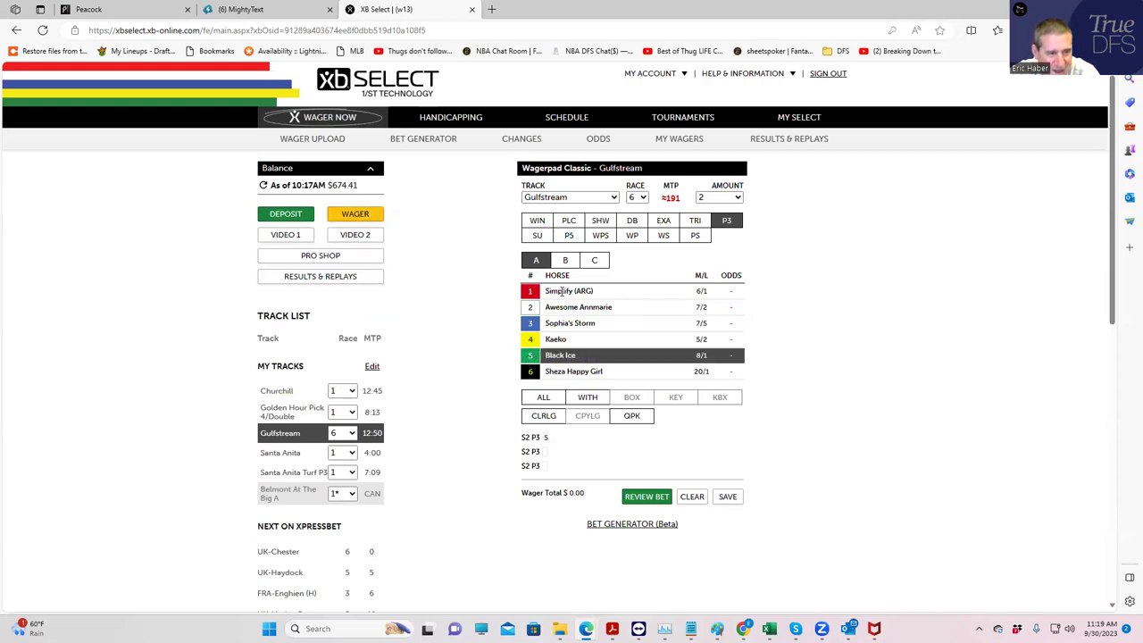
left_click(569, 236)
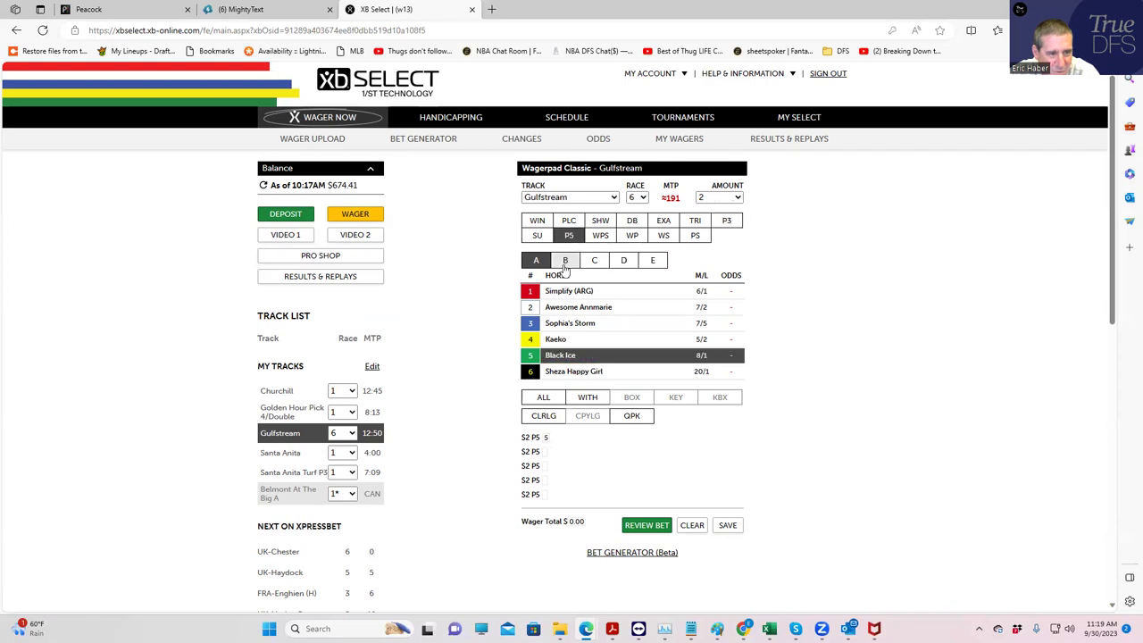
Select horses 1, 3, 6 and 7 for leg B of the Gulfstream race 6 Pick 5.
left_click(564, 263)
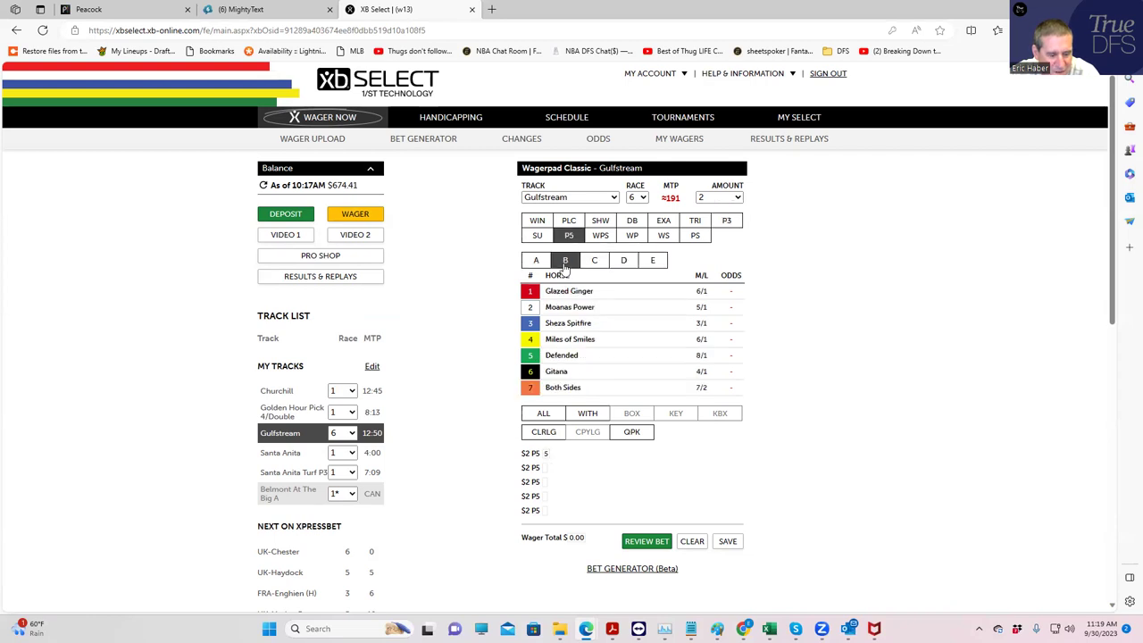
left_click(530, 295)
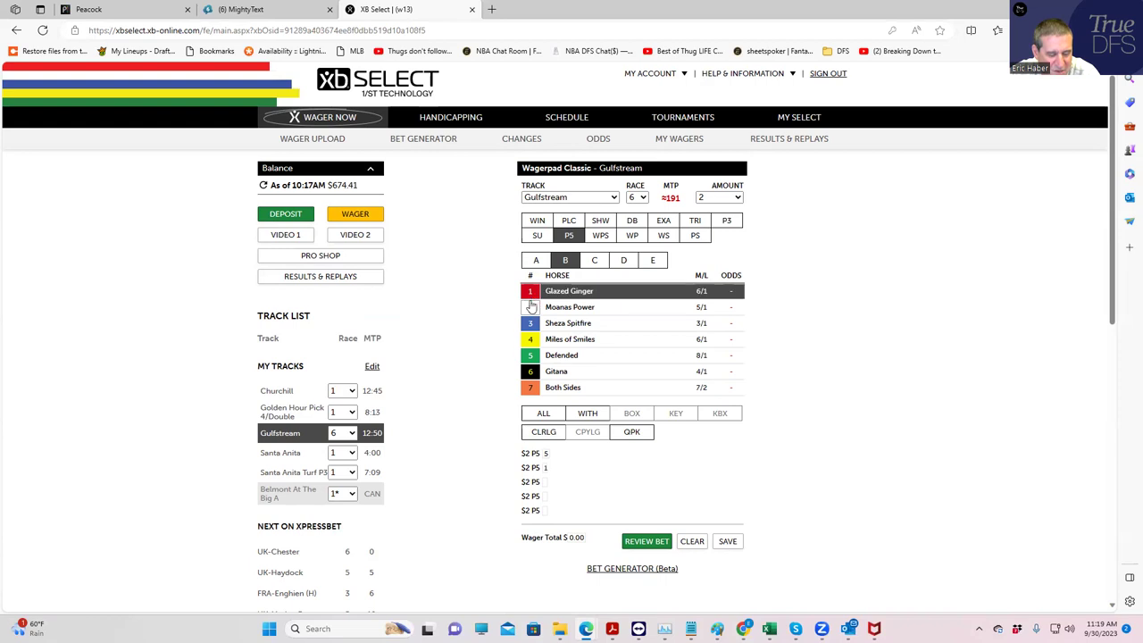
left_click(529, 340)
left_click(530, 325)
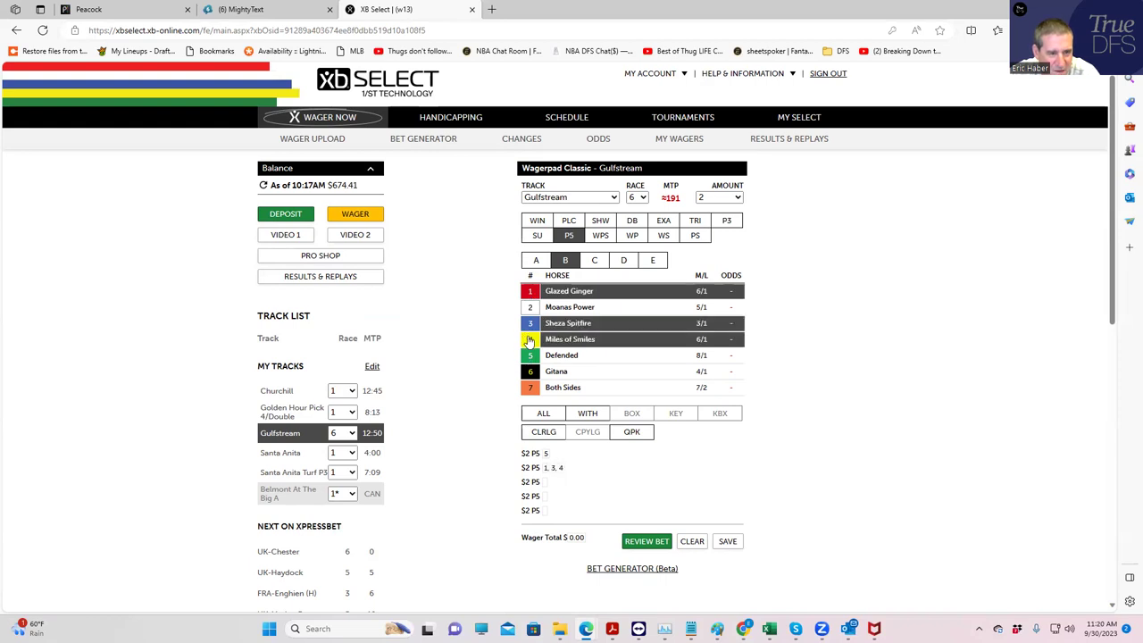
left_click(529, 340)
left_click(529, 371)
left_click(529, 387)
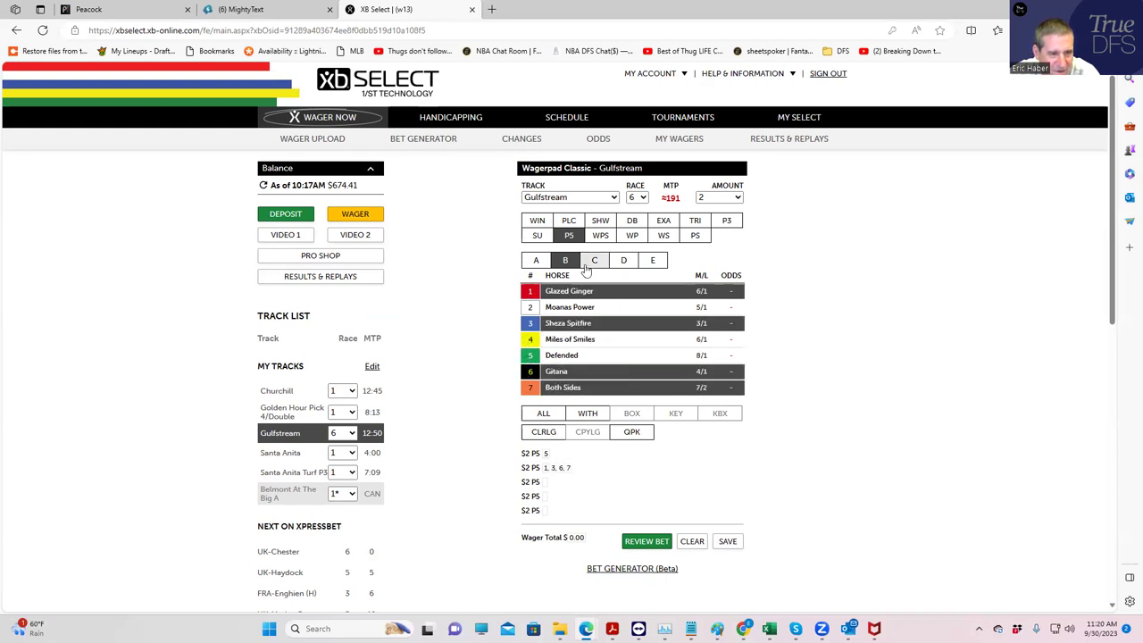
Select horse 2, David's Rose, and horse 3, Lightnin Runner, for leg C.
left_click(593, 264)
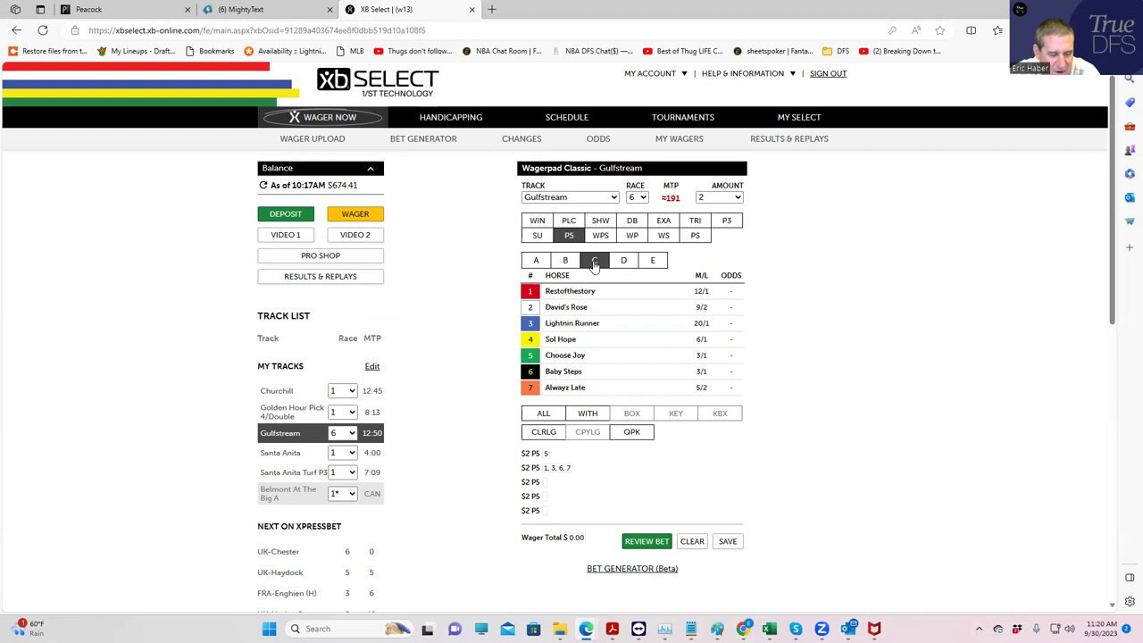
left_click(529, 308)
left_click(529, 323)
Select all seven horses, 1 through 7, for leg D of the Pick 5.
left_click(624, 264)
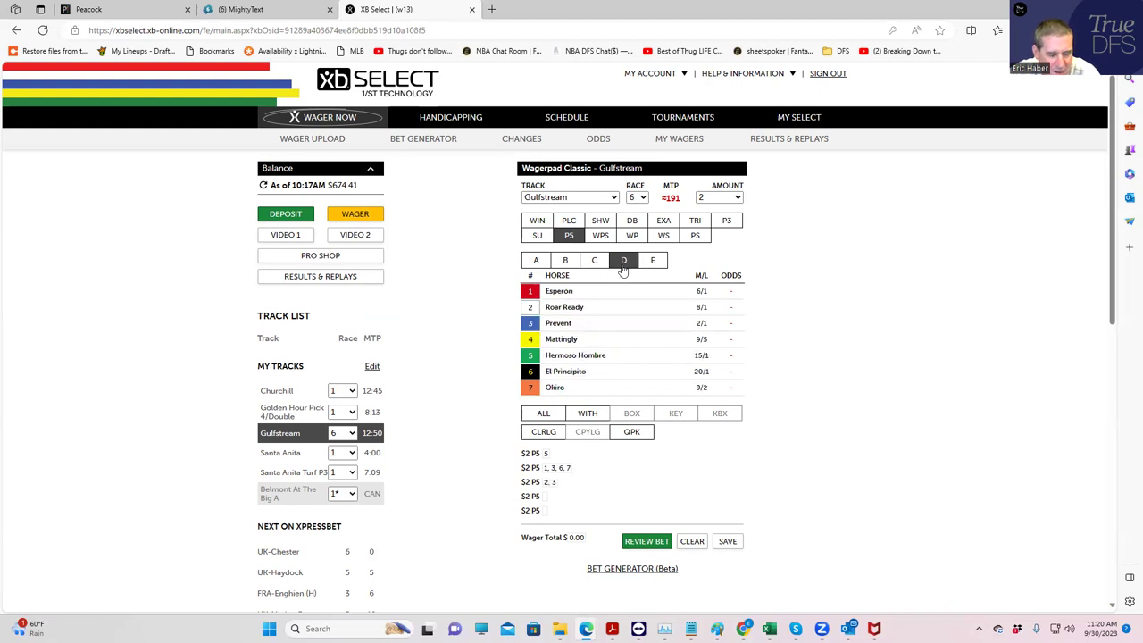
left_click(530, 291)
left_click(529, 307)
left_click(529, 356)
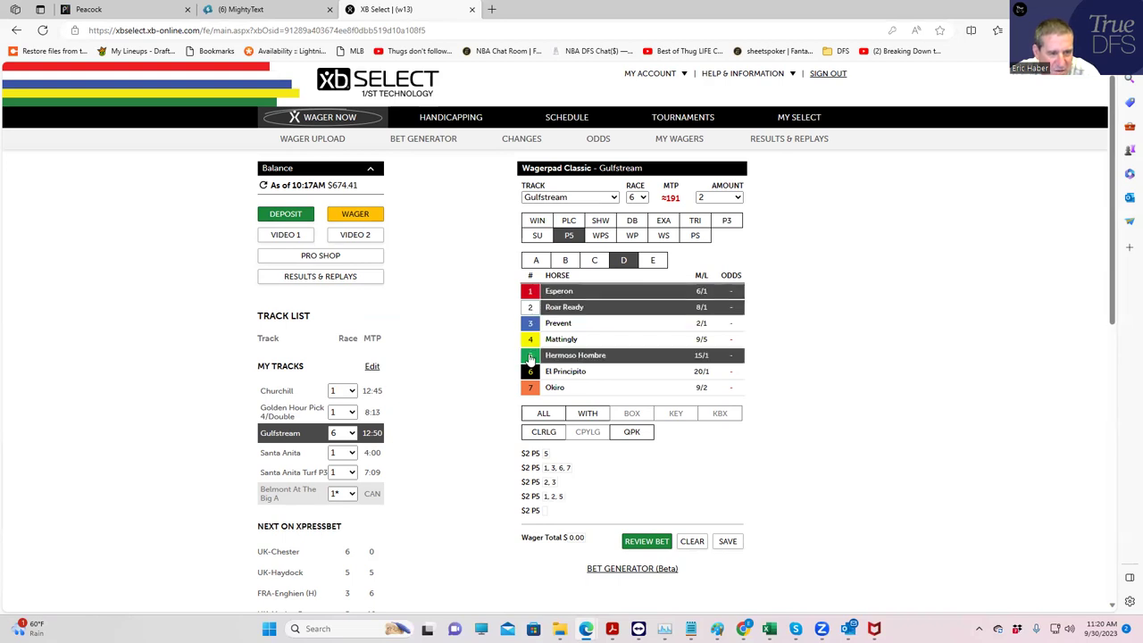
left_click(529, 372)
left_click(529, 374)
left_click(530, 388)
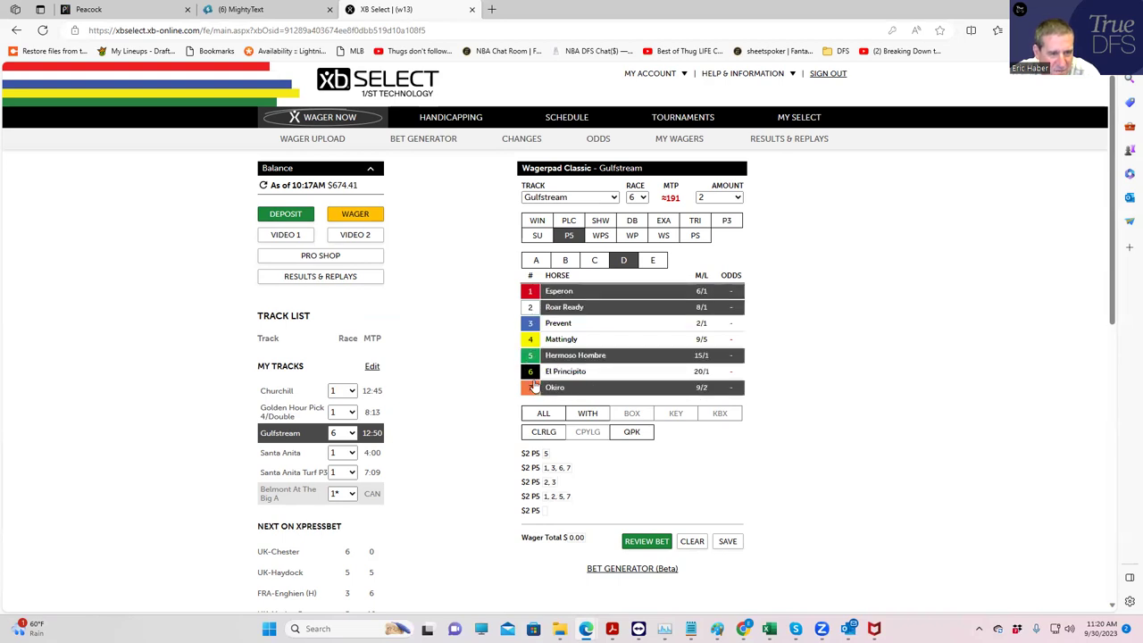
left_click(530, 373)
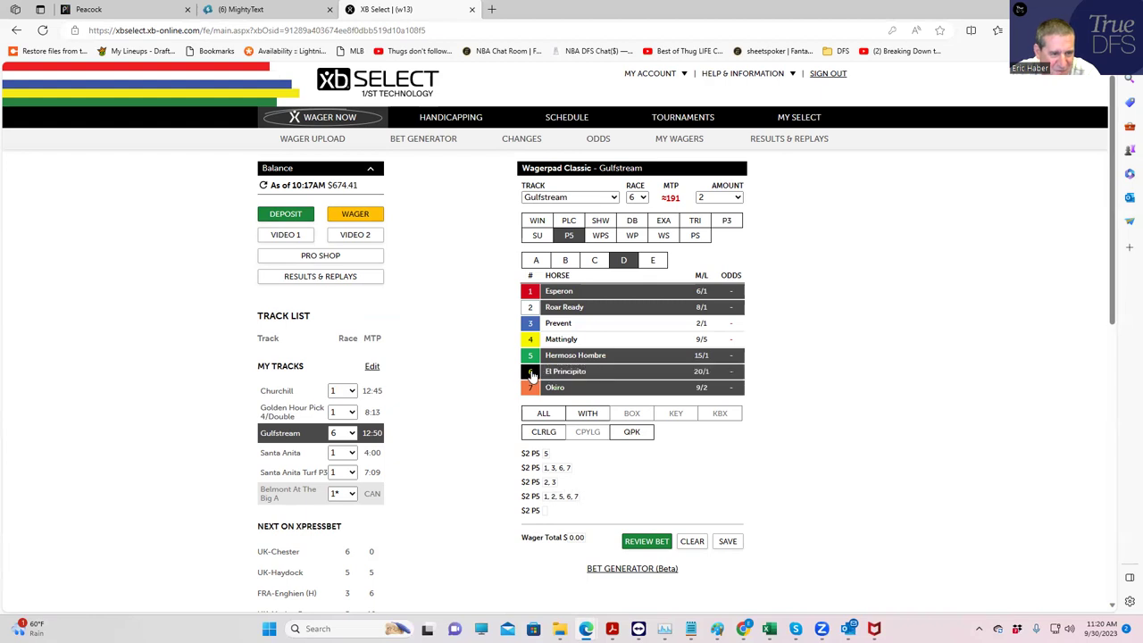
left_click(529, 323)
left_click(530, 339)
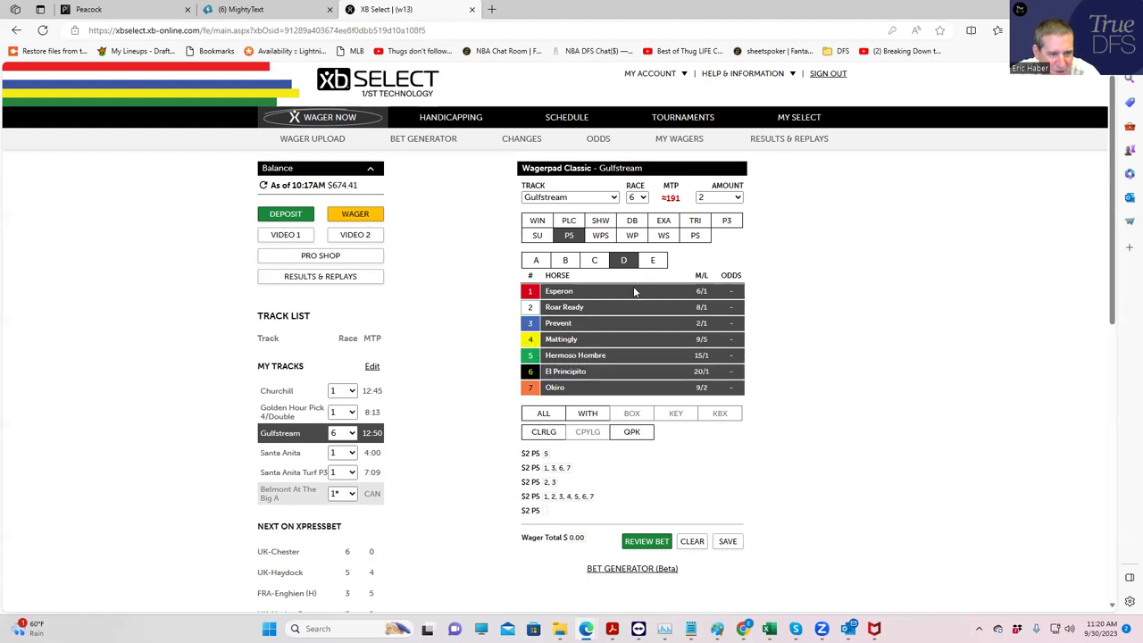
Select horse 8, Miss Bia, and horse 9, Moonlight Vision, as the only picks for leg E.
left_click(652, 262)
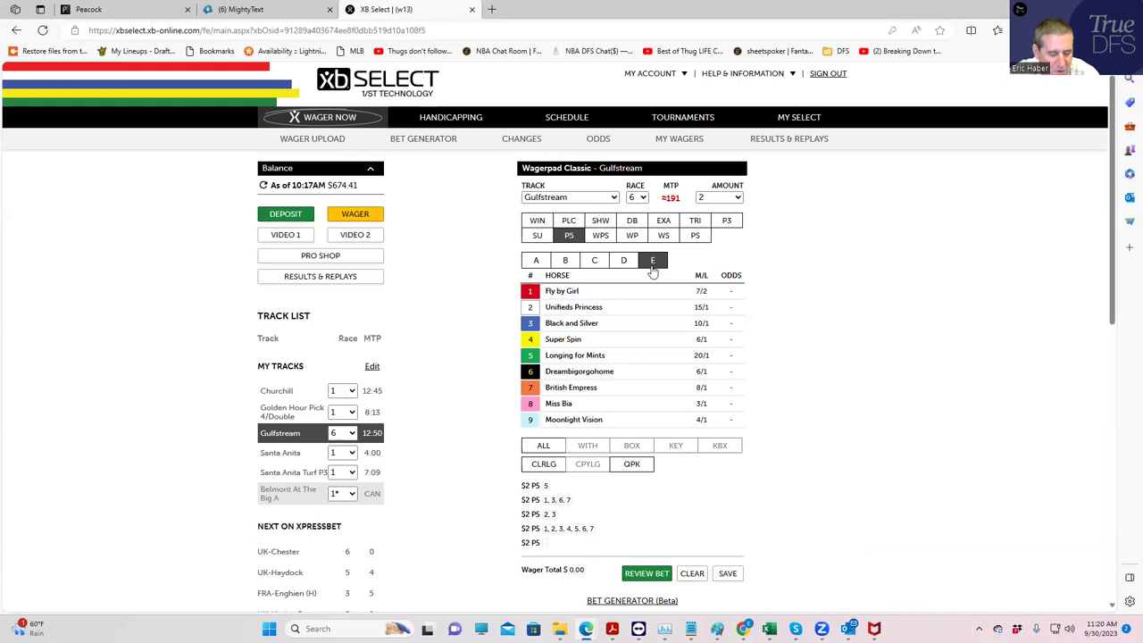
left_click(530, 390)
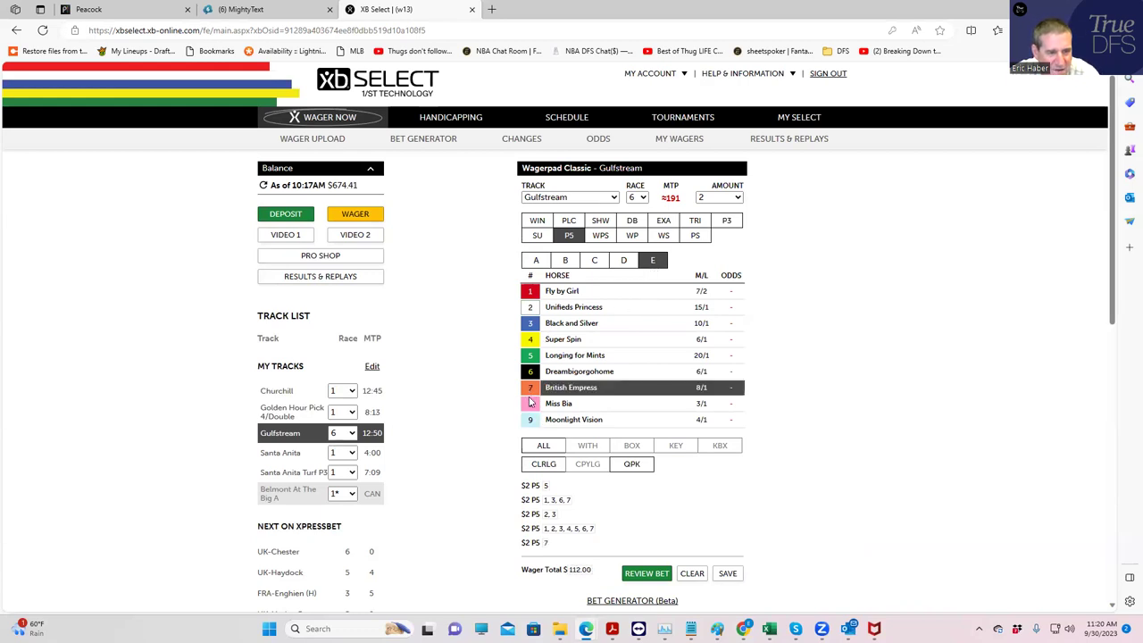
left_click(530, 404)
left_click(531, 373)
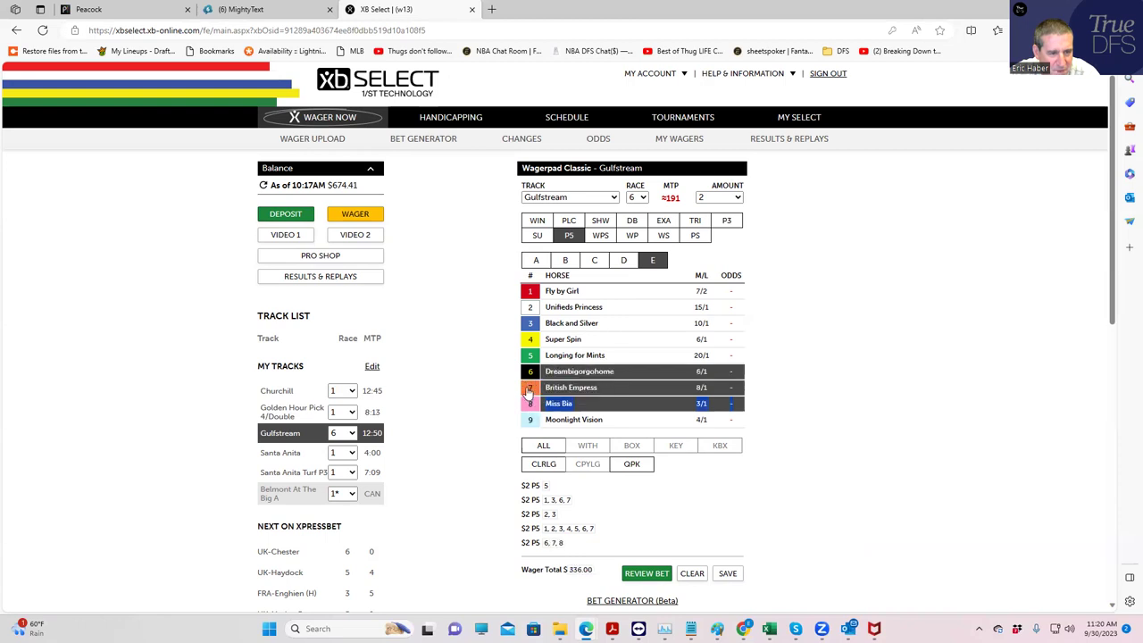
left_click(530, 391)
left_click(531, 374)
left_click(531, 420)
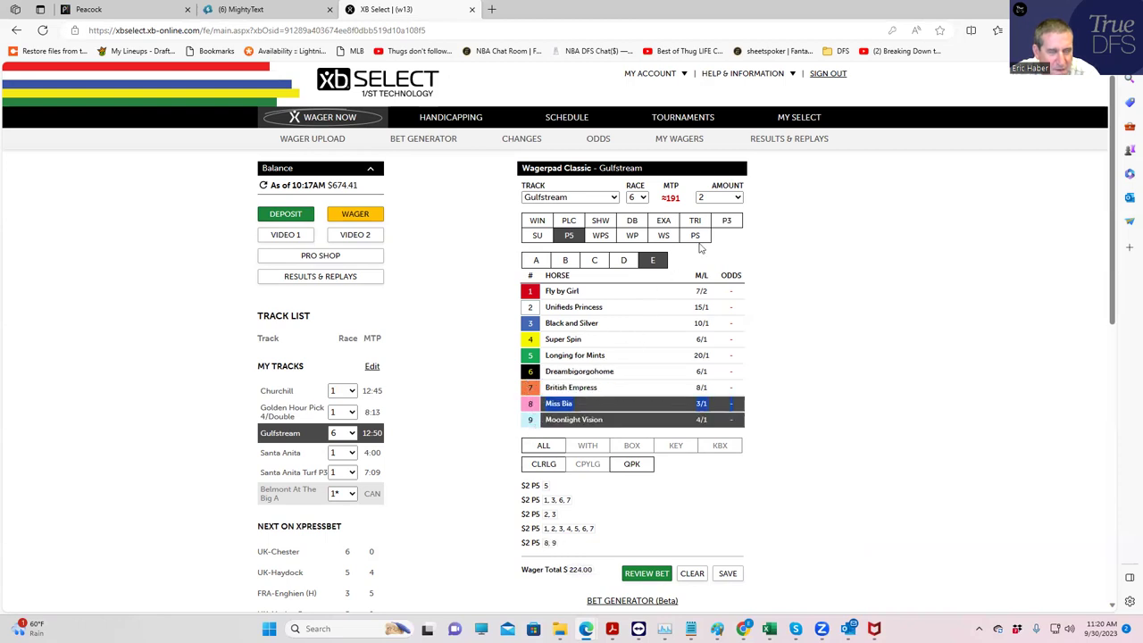
Set the race 6 Pick 5 wager amount to $0.50, review and place the bet, and close its confirmation.
left_click(736, 198)
left_click(728, 225)
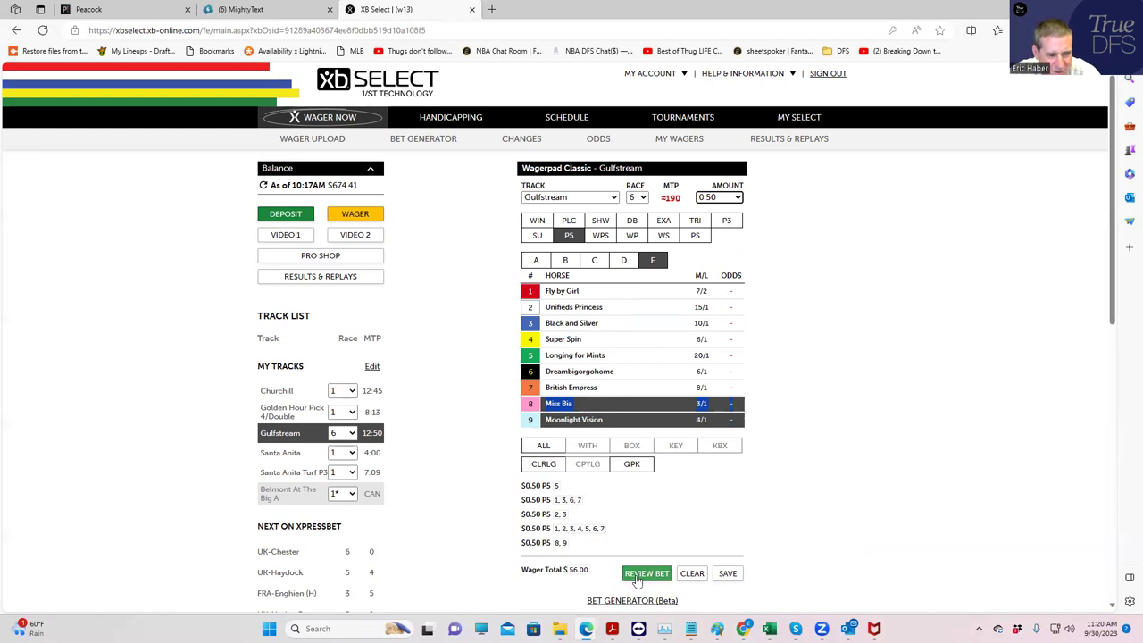
left_click(639, 574)
left_click(579, 379)
left_click(624, 382)
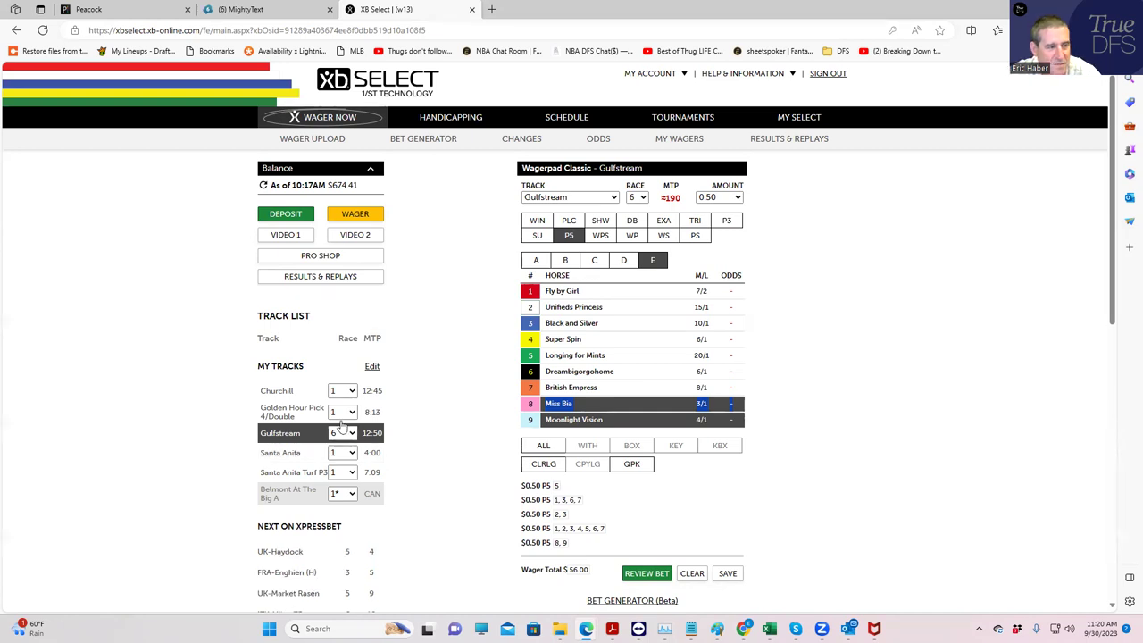
Open the Churchill program and review the entries for races 1 through 5.
left_click(278, 394)
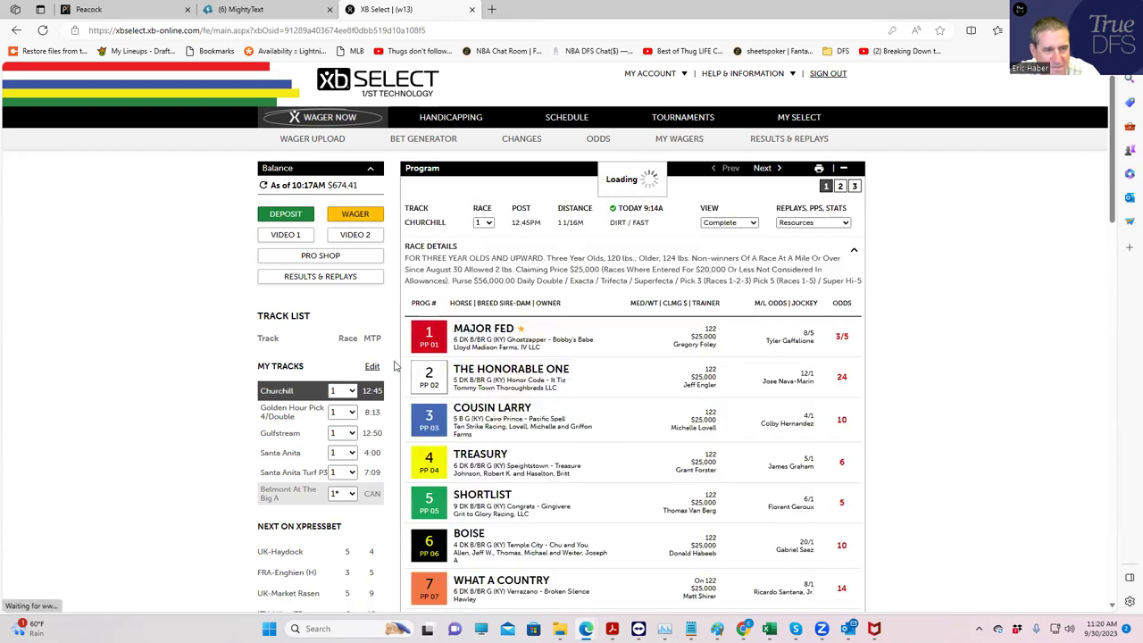
scroll(654, 398, "down", 1)
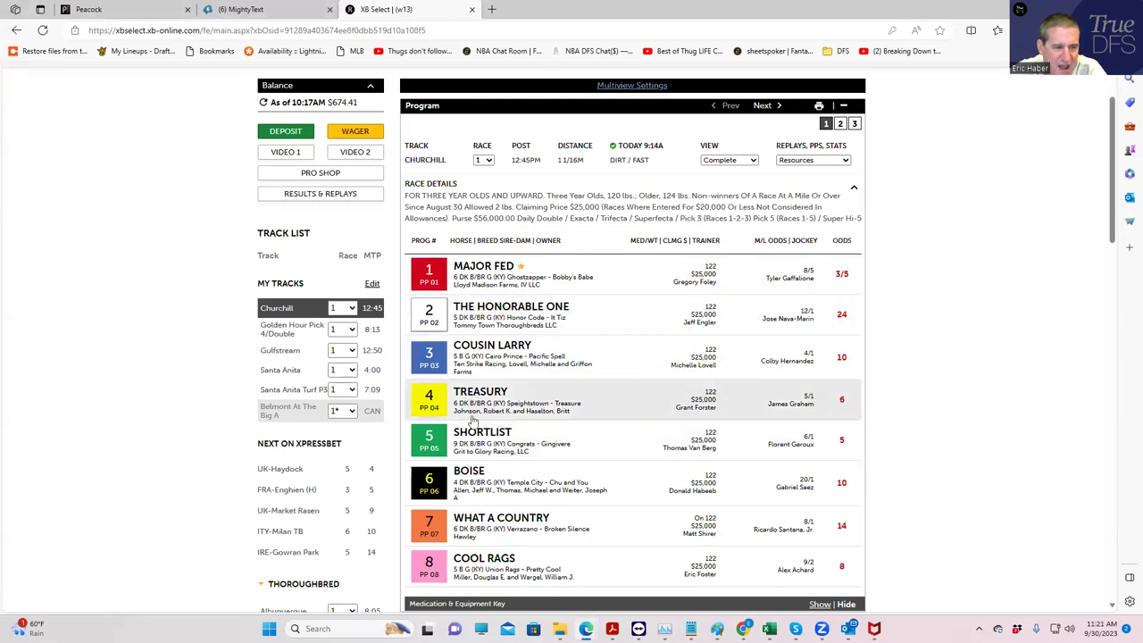
left_click(759, 107)
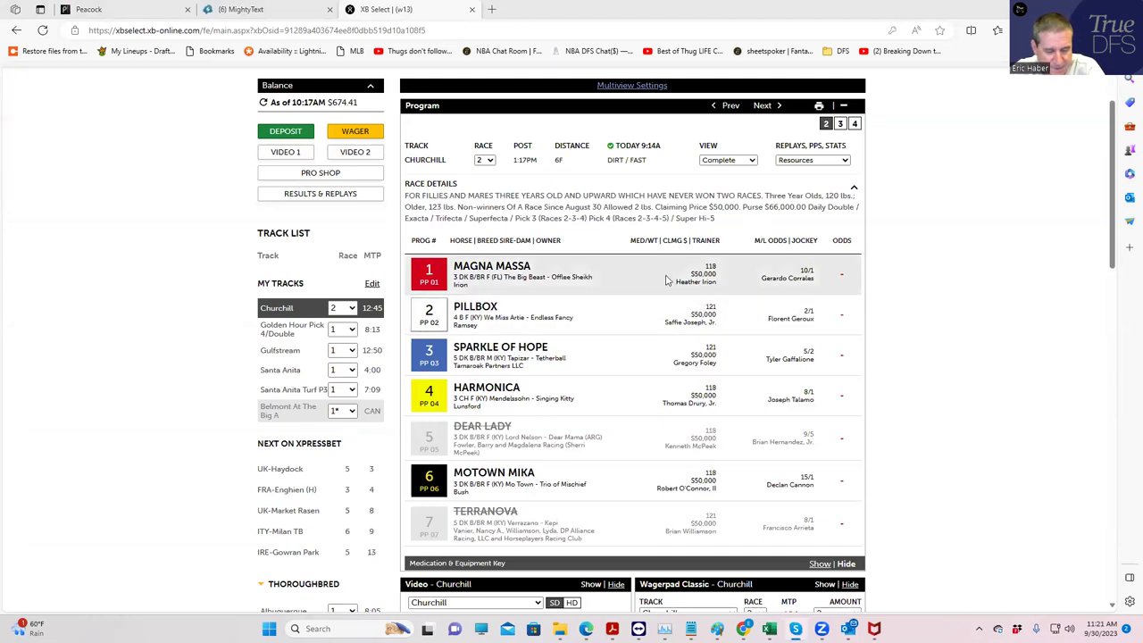
left_click(762, 106)
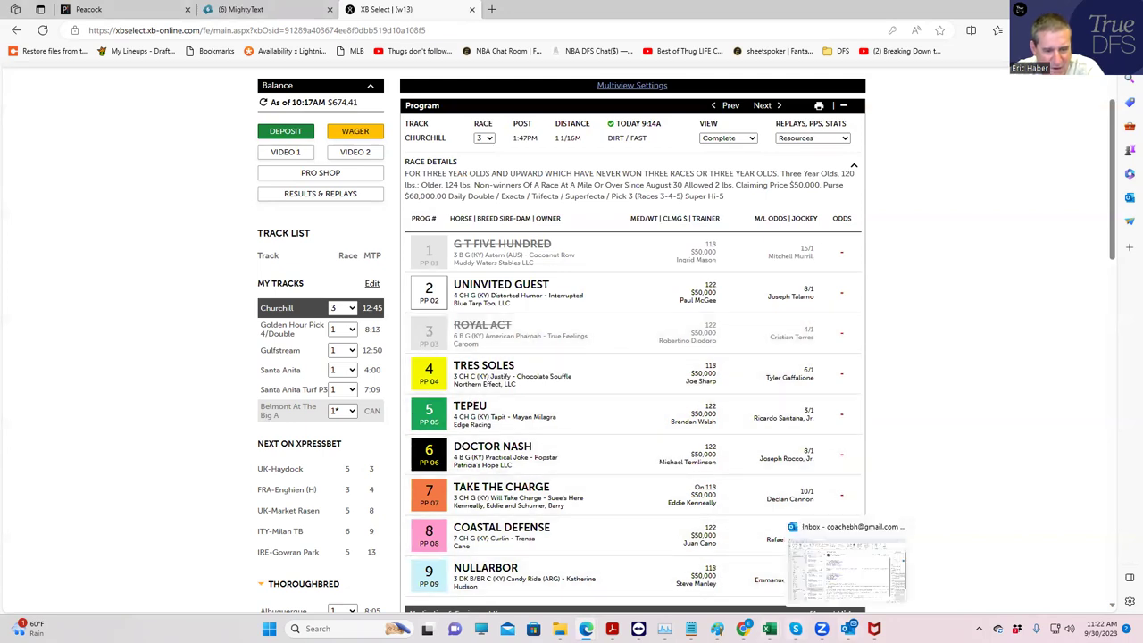
mouse_move(611, 628)
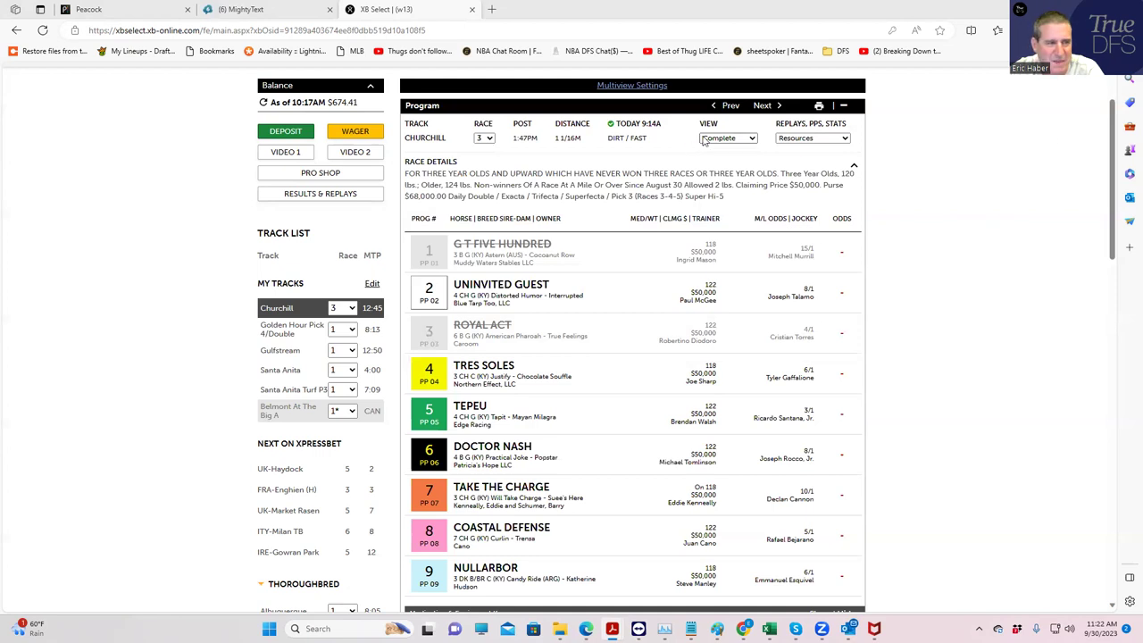
left_click(772, 105)
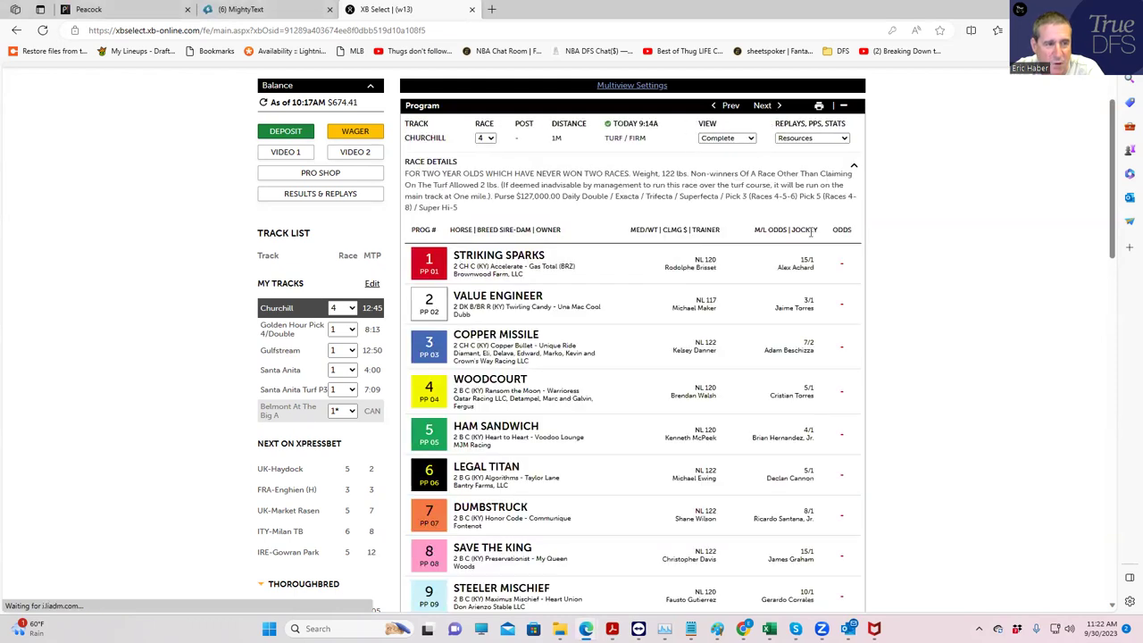
scroll(916, 308, "down", 1)
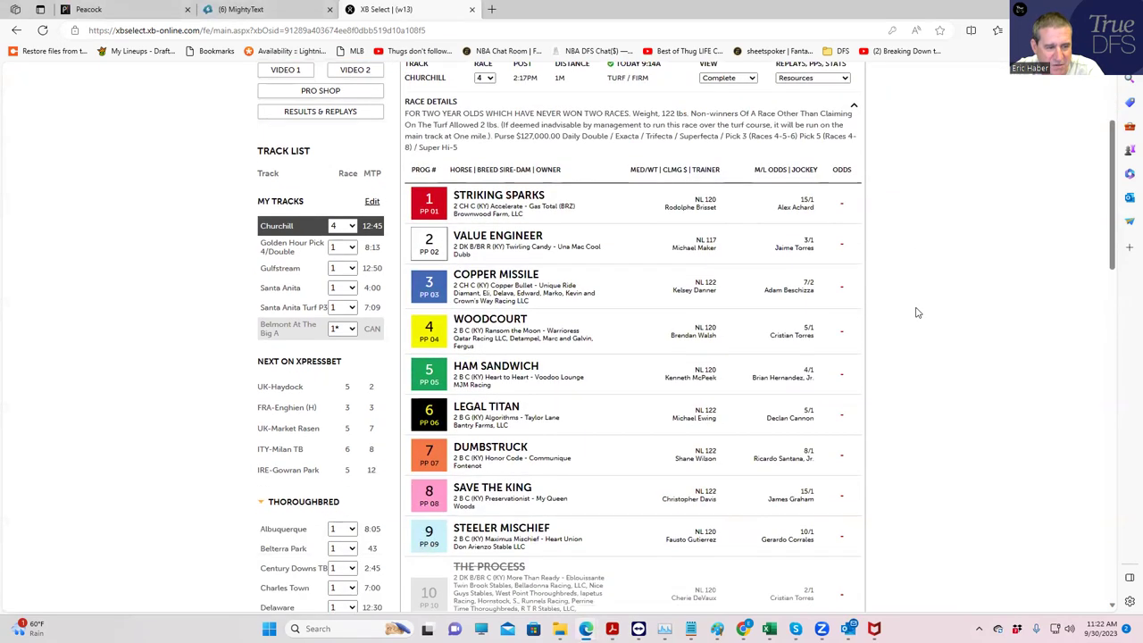
scroll(969, 166, "up", 1)
left_click(763, 107)
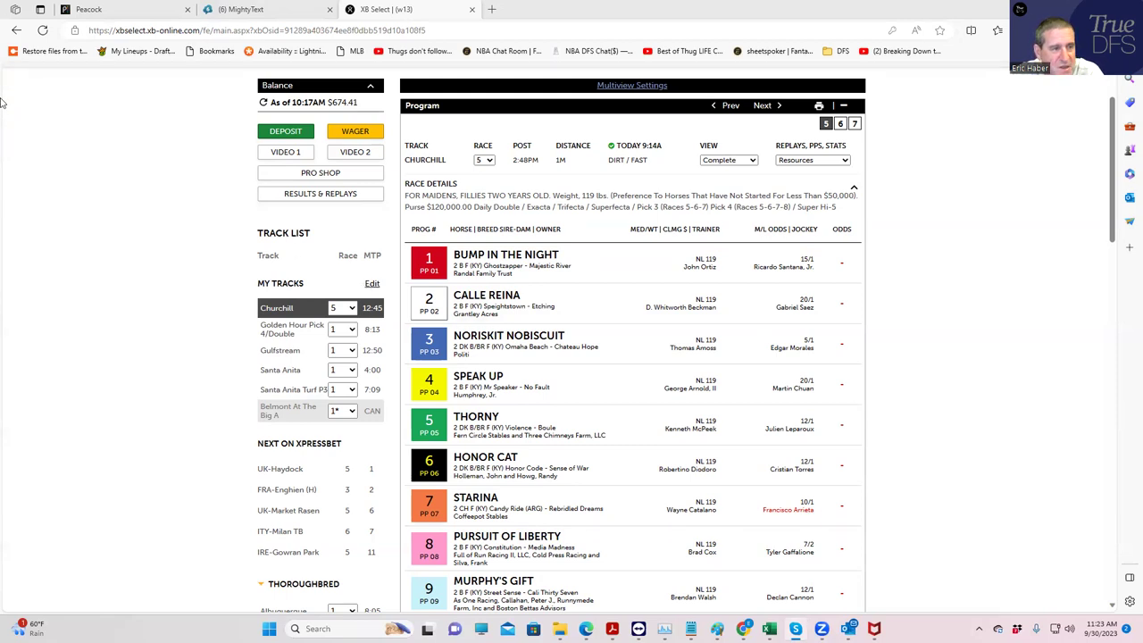
Open the Churchill wager pad, set it to race 1 and choose the Pick 5 bet type.
left_click(337, 135)
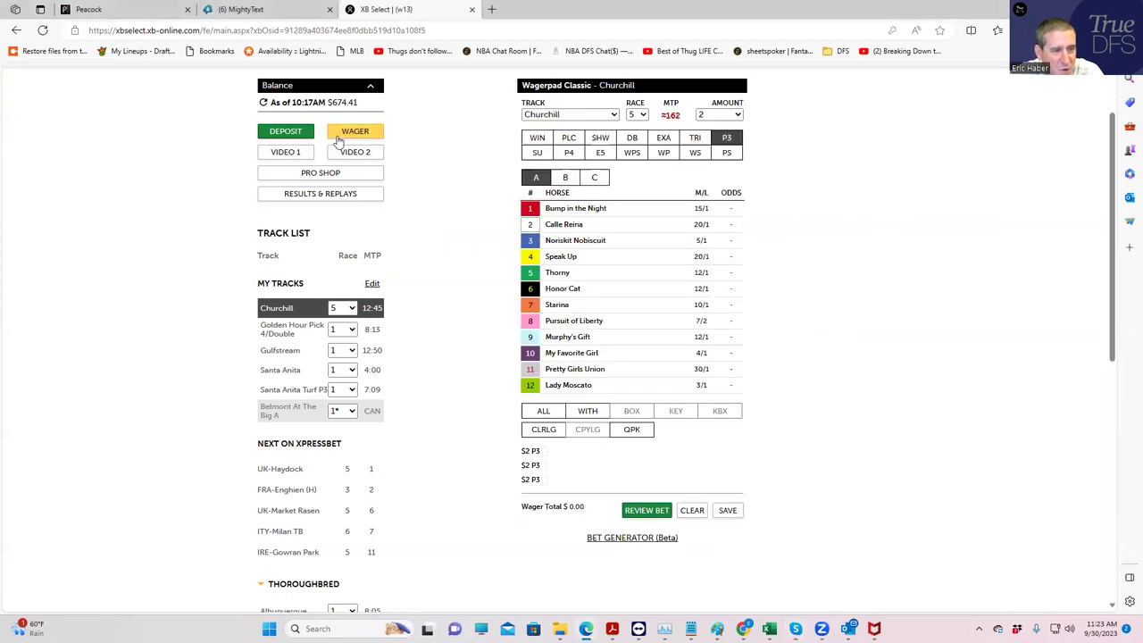
left_click(637, 114)
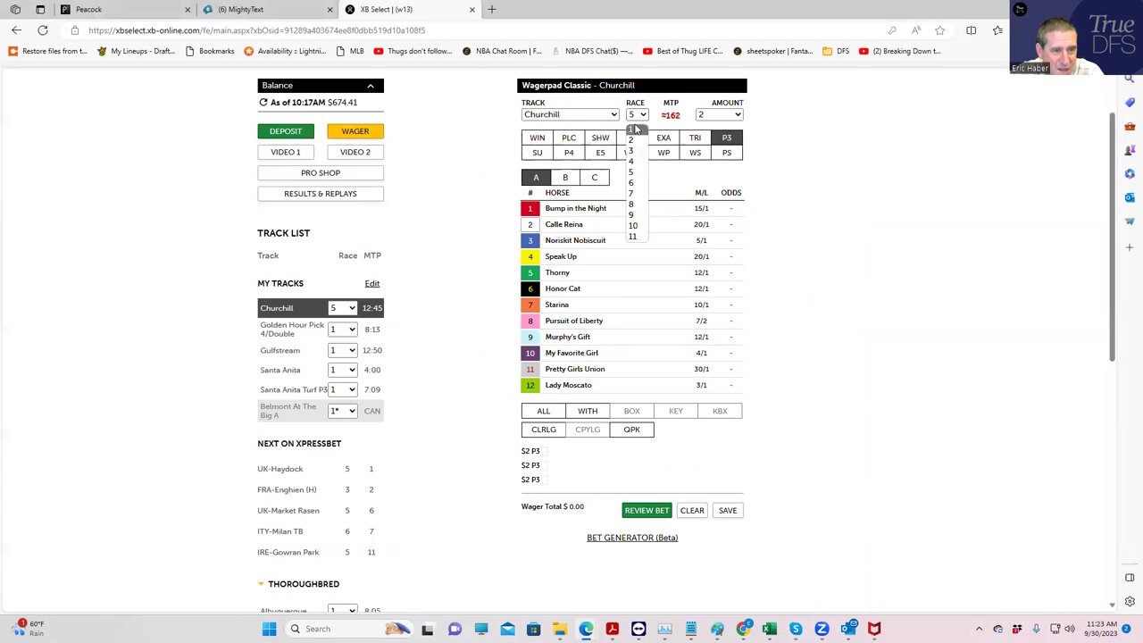
left_click(636, 129)
left_click(569, 152)
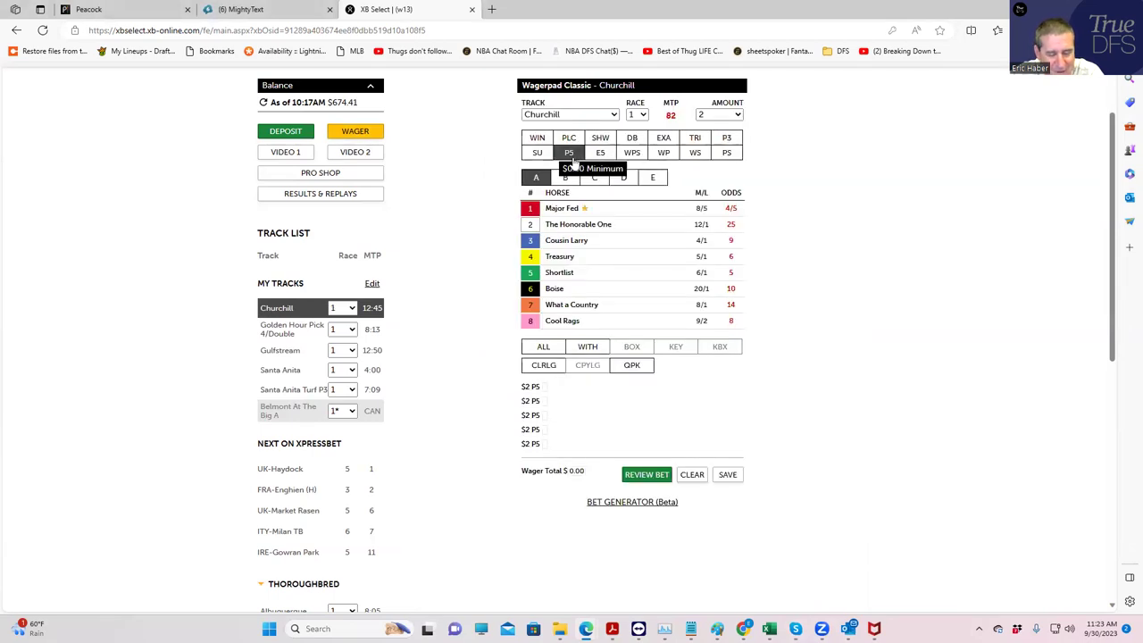
Pick horses 1, Major Fed, and 5, Shortlist, for leg A and horse 1, Magna Massa, for leg B.
left_click(529, 212)
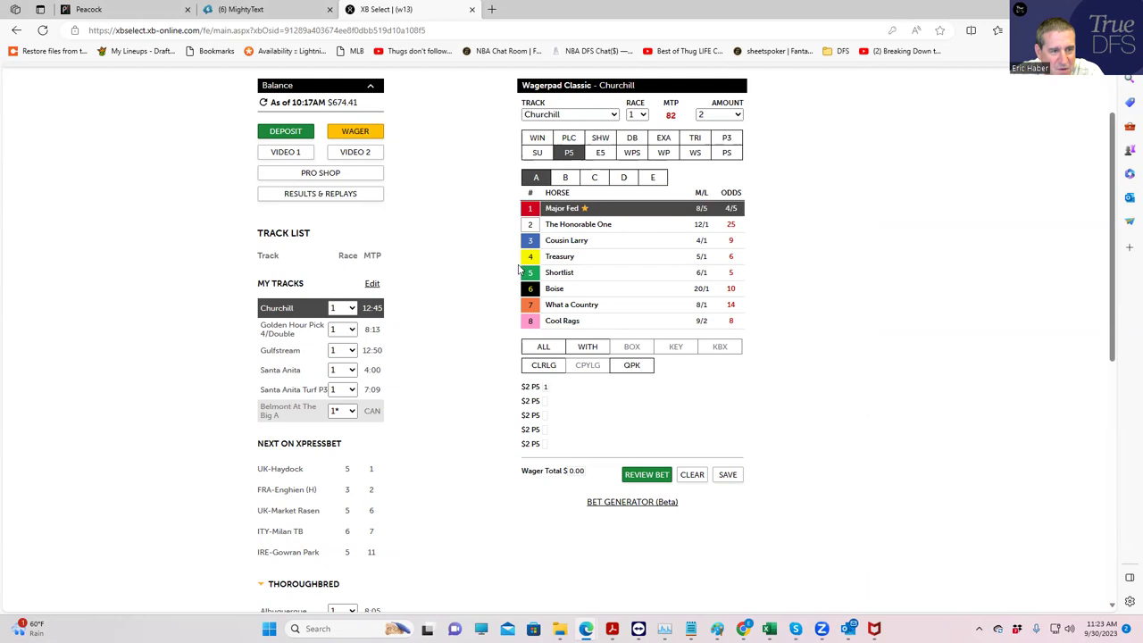
left_click(527, 276)
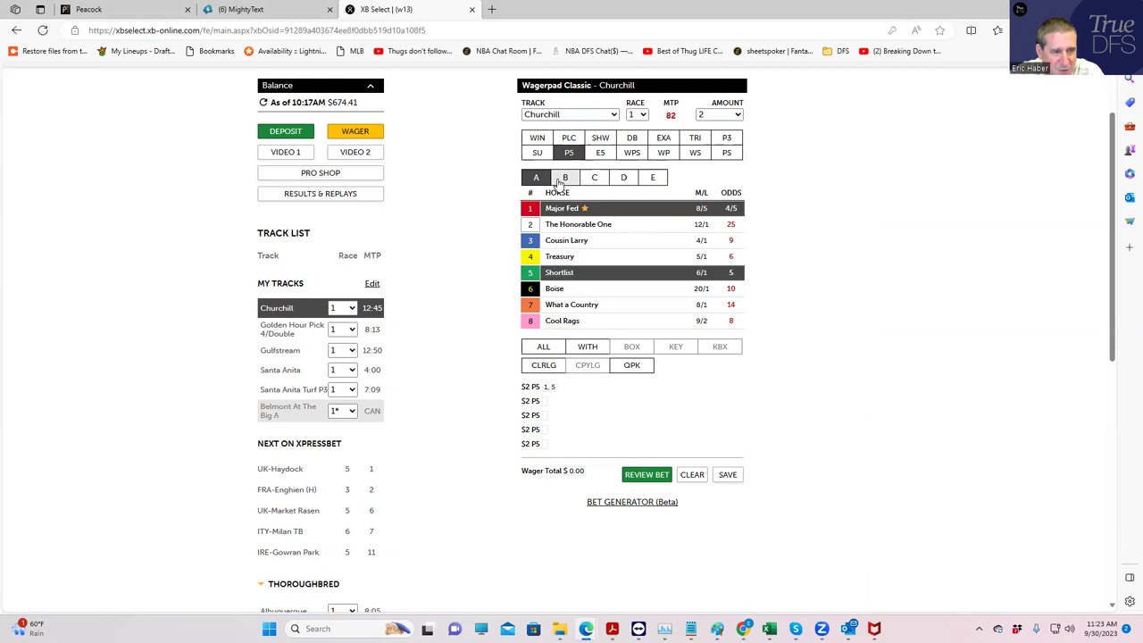
left_click(564, 177)
left_click(534, 211)
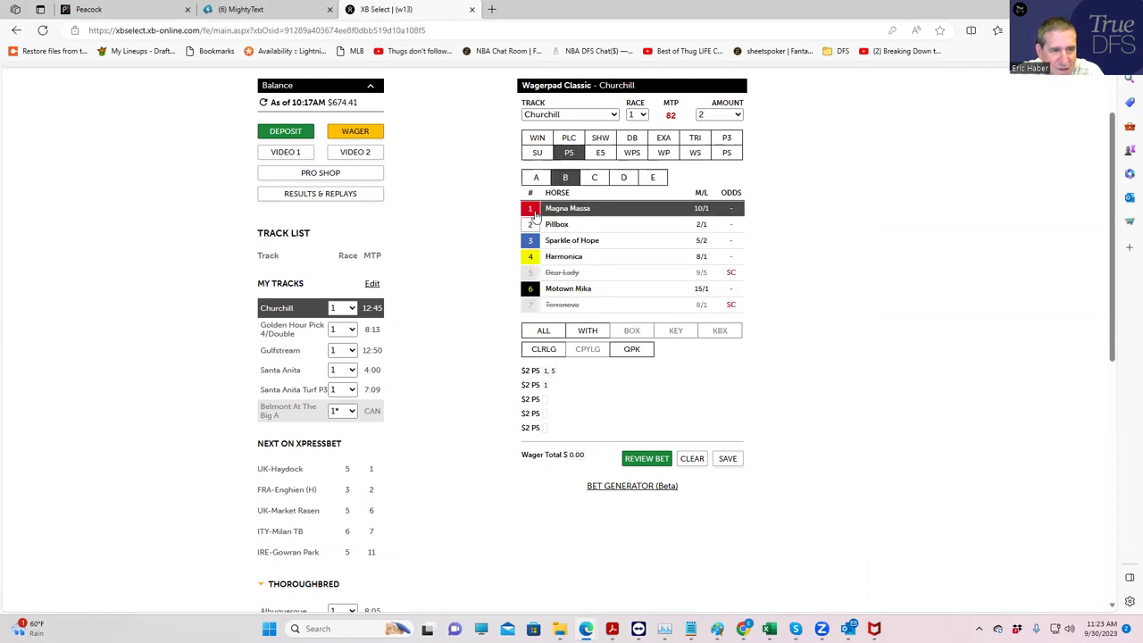
Select all horses for legs C and D, and pick only horse 2, Calle Reina, for leg E.
left_click(591, 180)
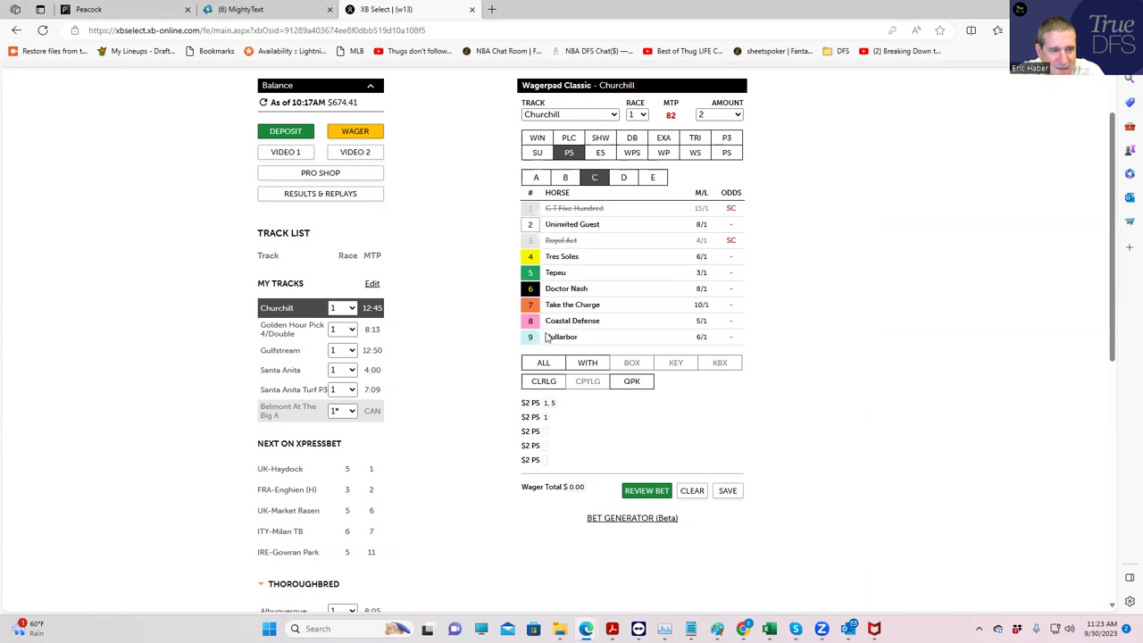
left_click(538, 364)
left_click(622, 178)
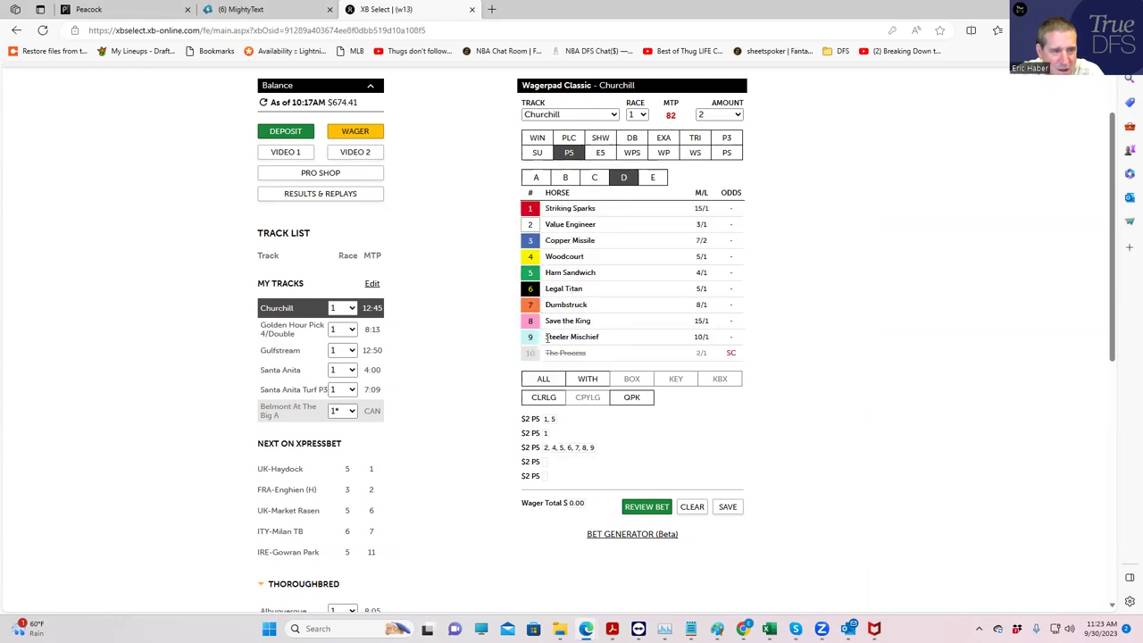
left_click(542, 379)
left_click(650, 179)
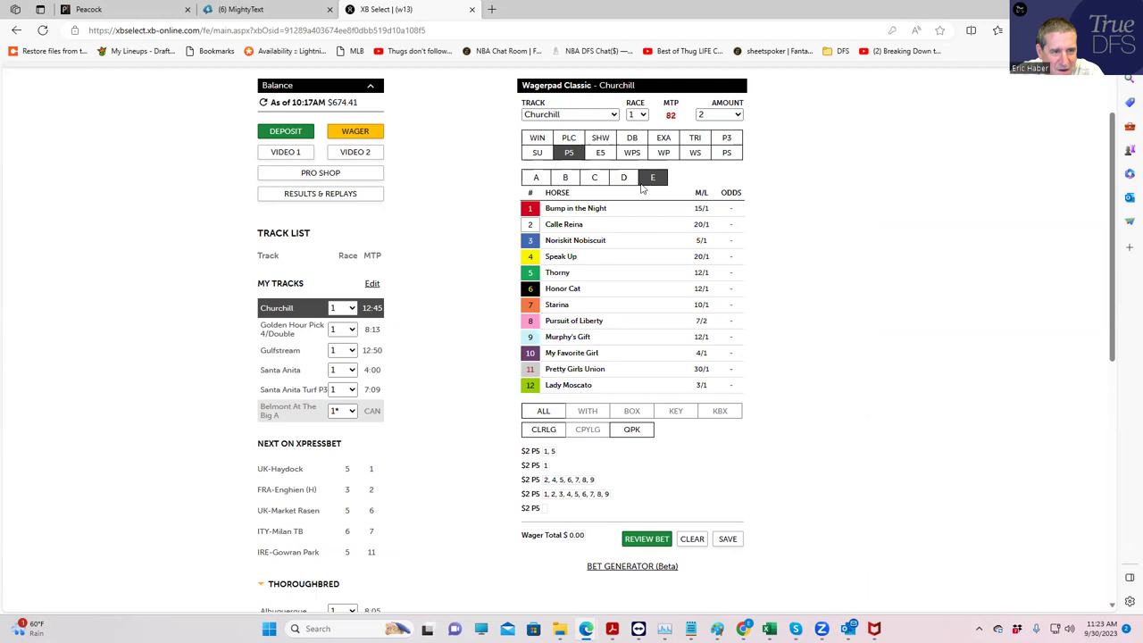
left_click(532, 226)
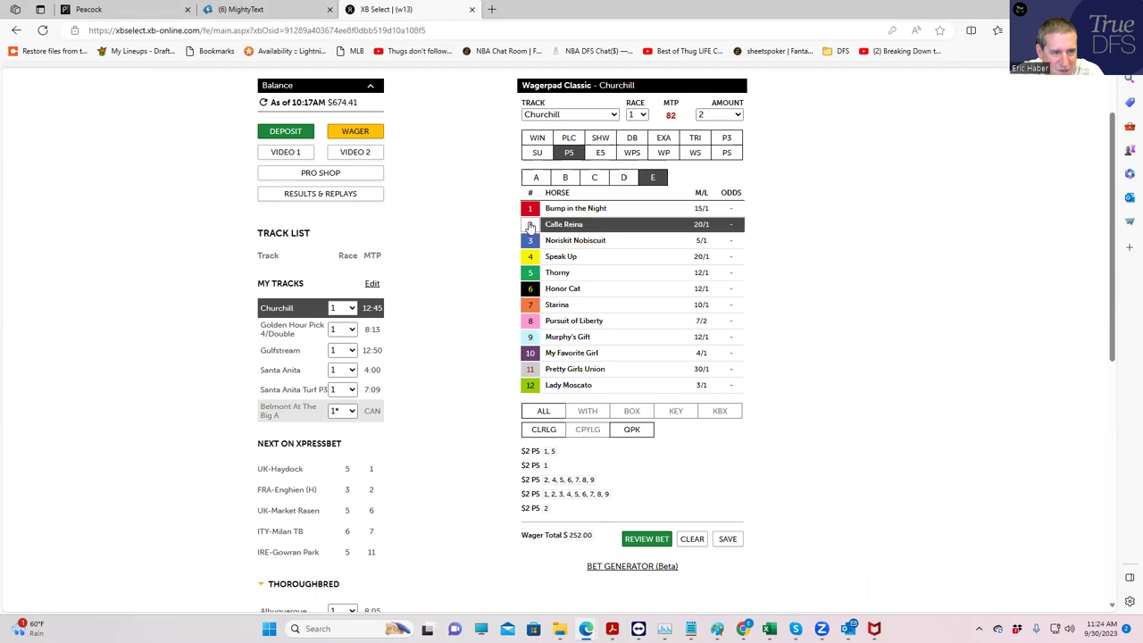
Set the race 1 Pick 5 wager amount to $0.50, review and place the bet, and close its confirmation.
left_click(728, 115)
left_click(724, 145)
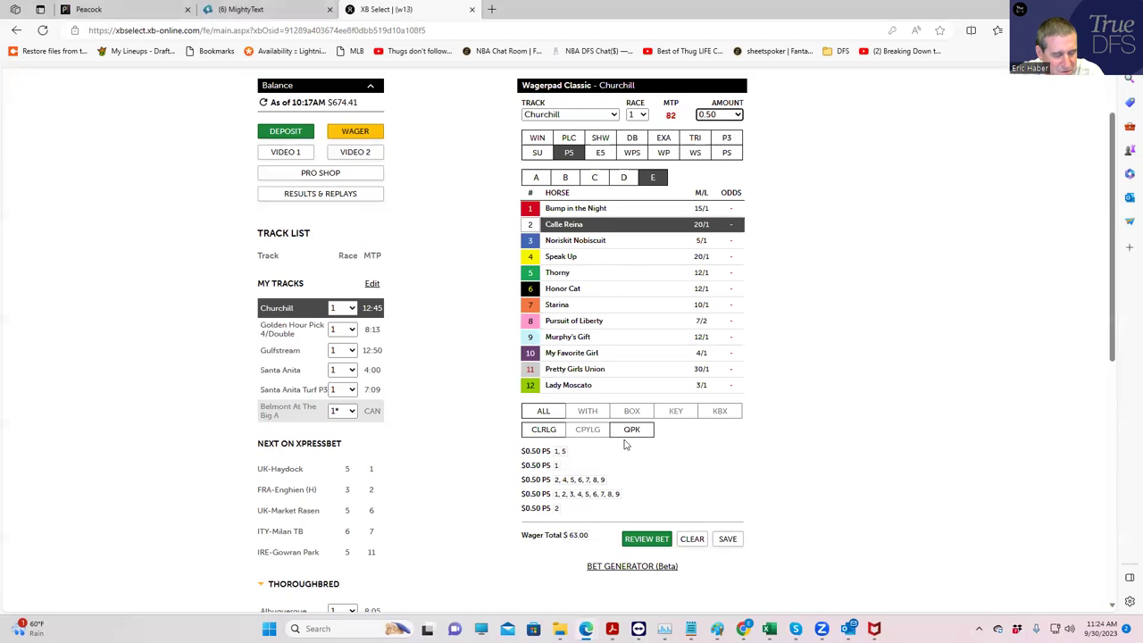
left_click(642, 541)
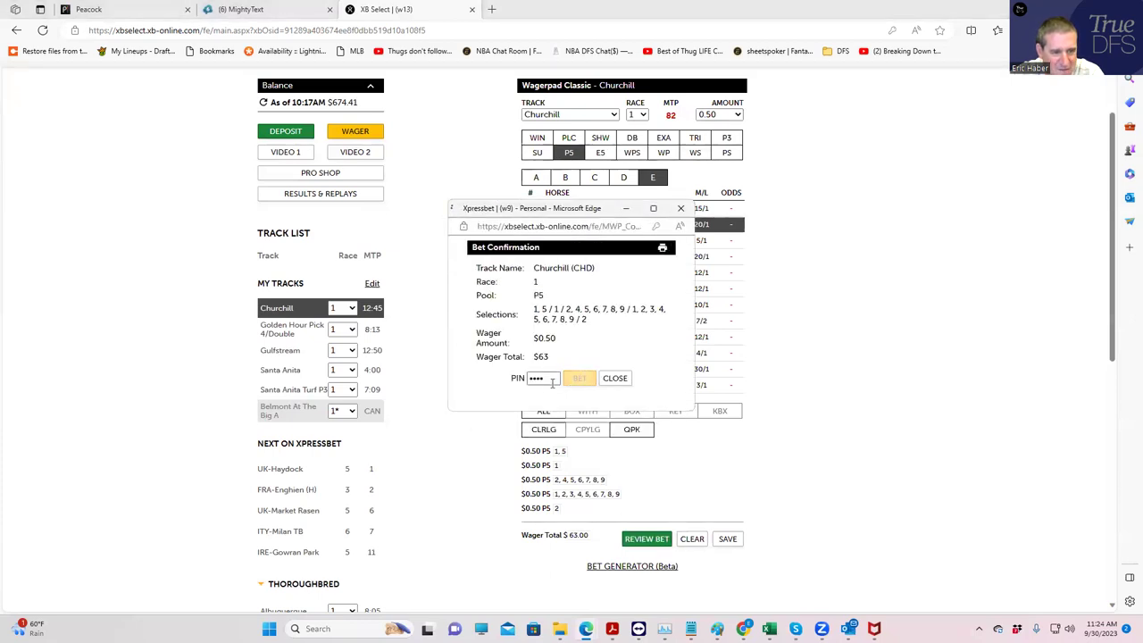
left_click(579, 378)
left_click(615, 378)
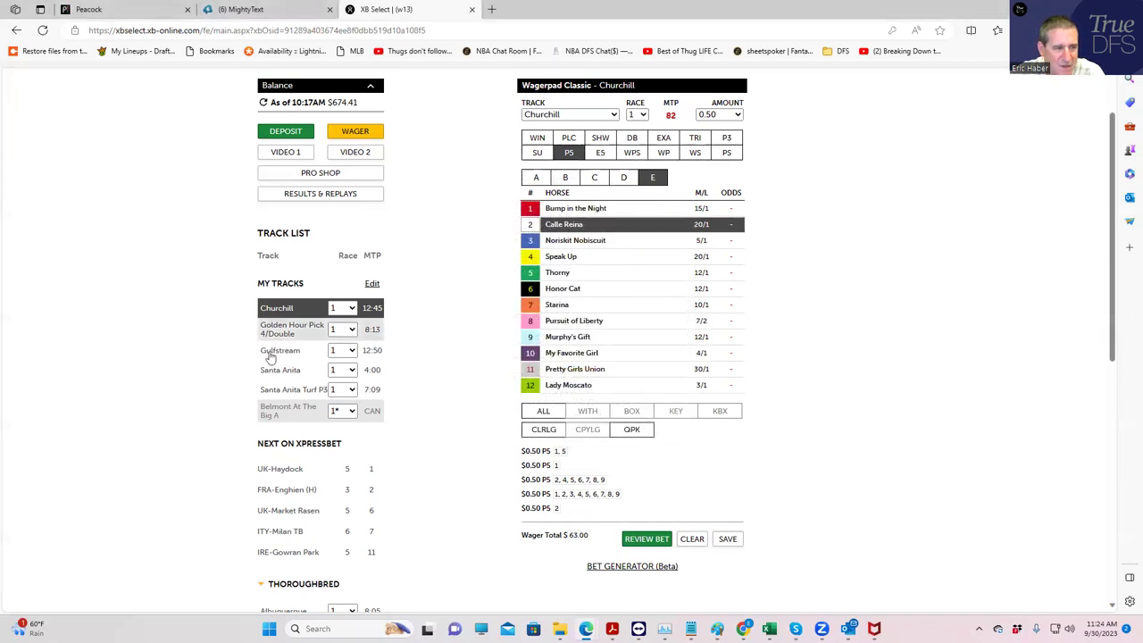
Open the Churchill program at race 6 and review the entries for races 6 and 7.
left_click(346, 308)
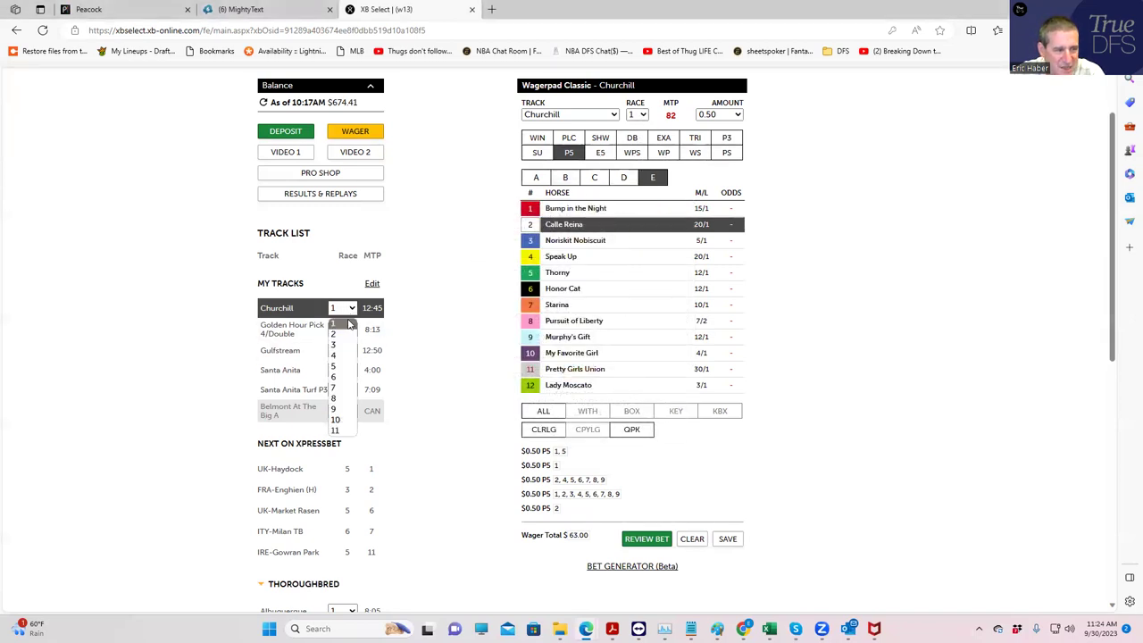
left_click(341, 382)
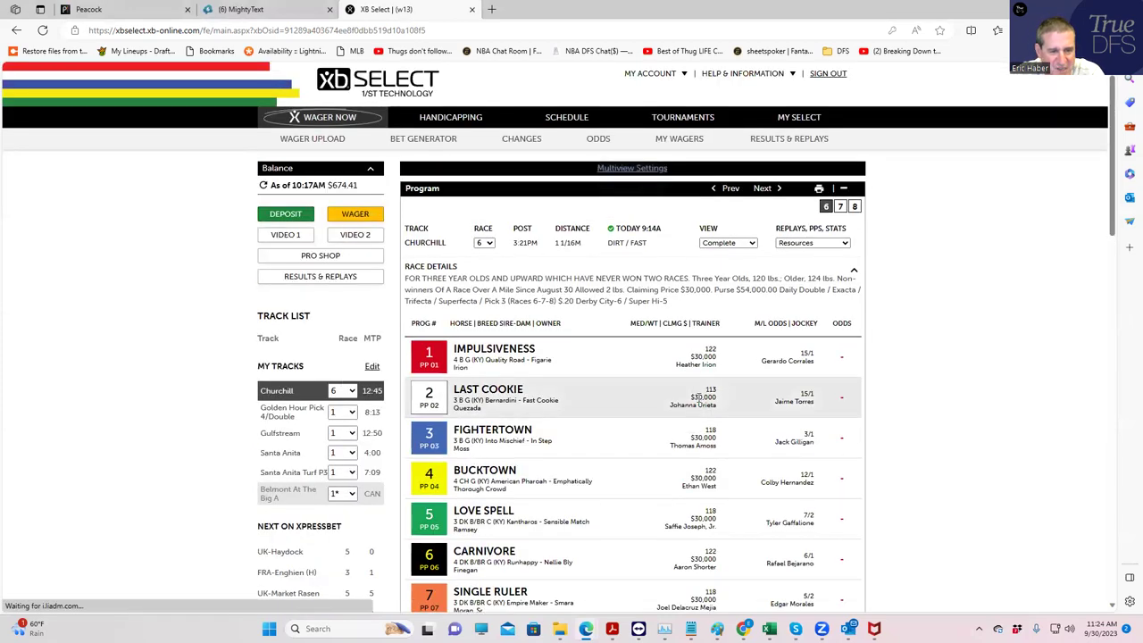
scroll(699, 401, "down", 1)
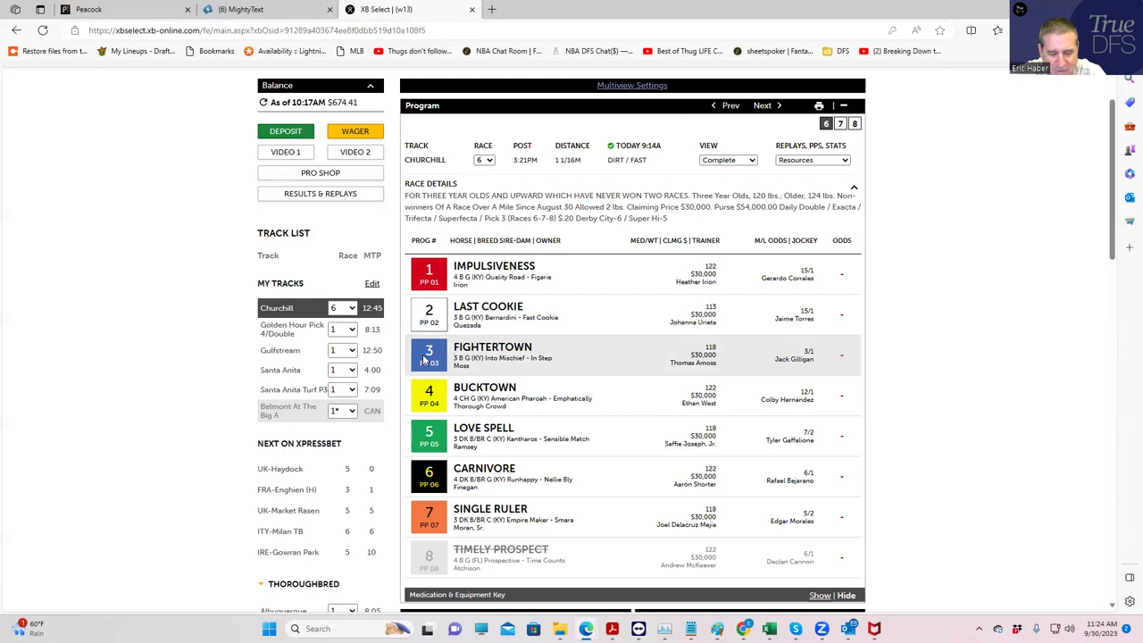
left_click(765, 111)
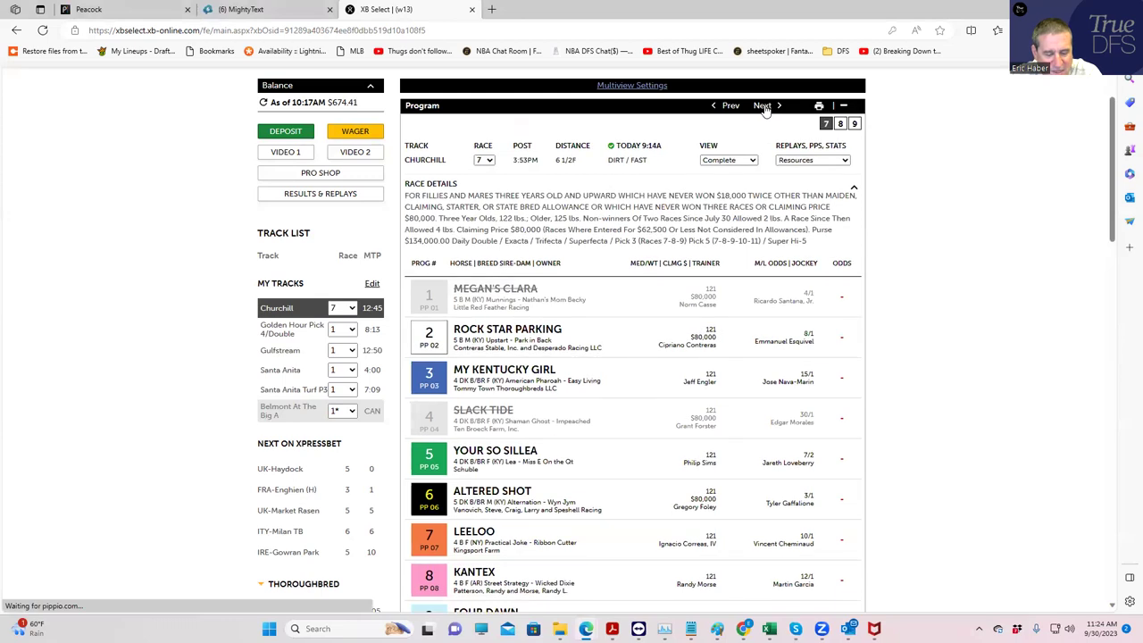
scroll(526, 375, "down", 1)
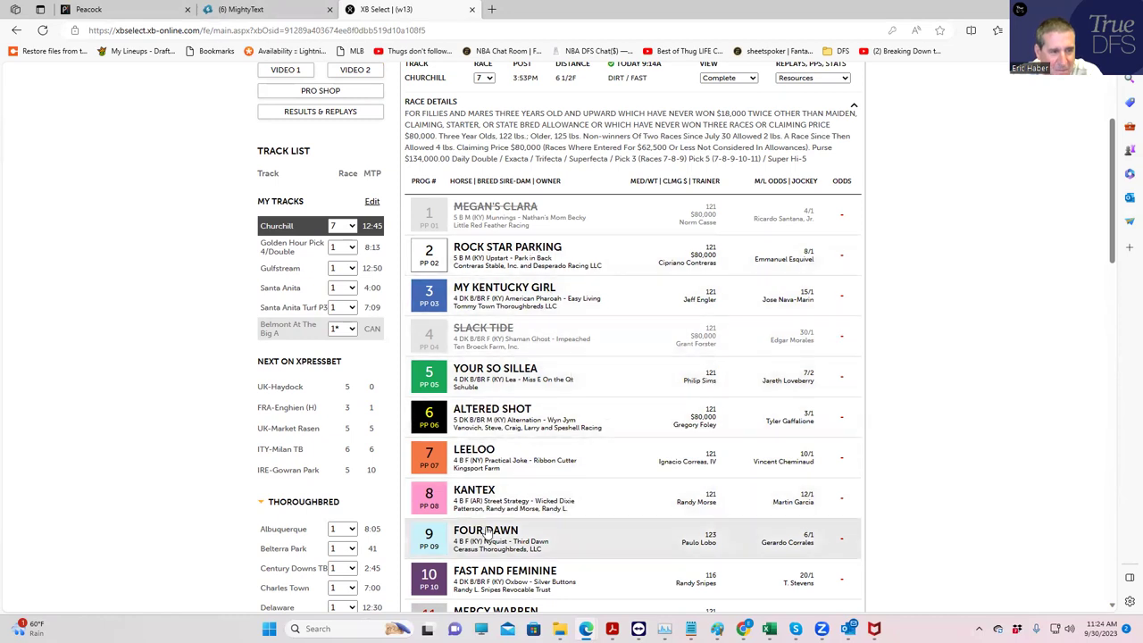
scroll(500, 527, "up", 1)
scroll(571, 514, "down", 2)
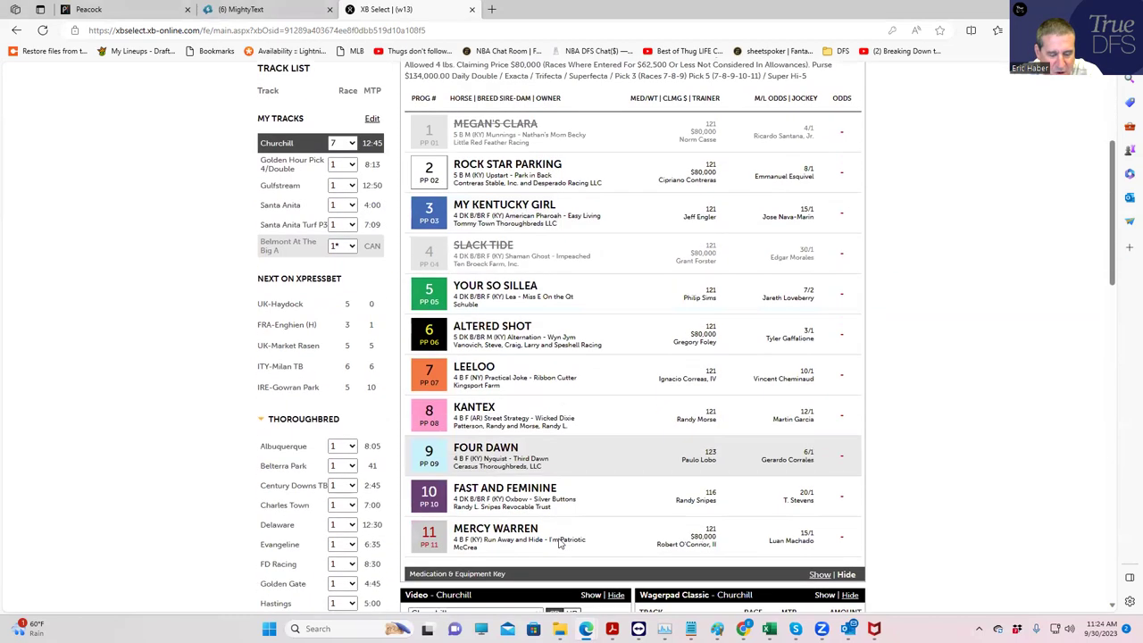
scroll(576, 511, "up", 2)
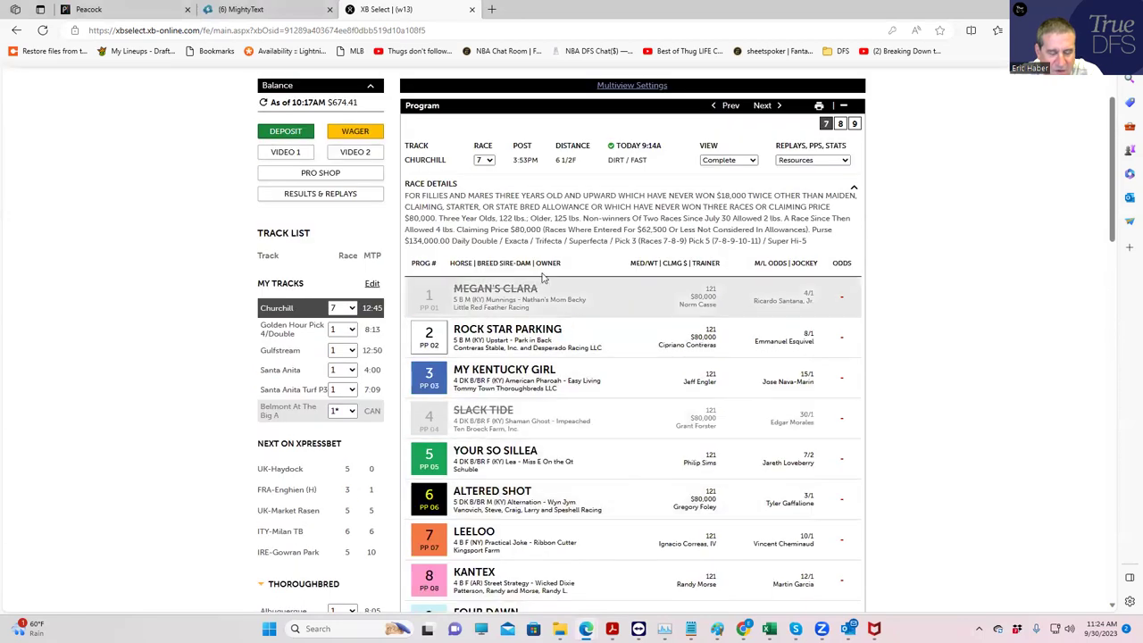
Review the Churchill program entries for race 8, the Jefferson Cup, and race 9, the Ack Ack.
left_click(761, 106)
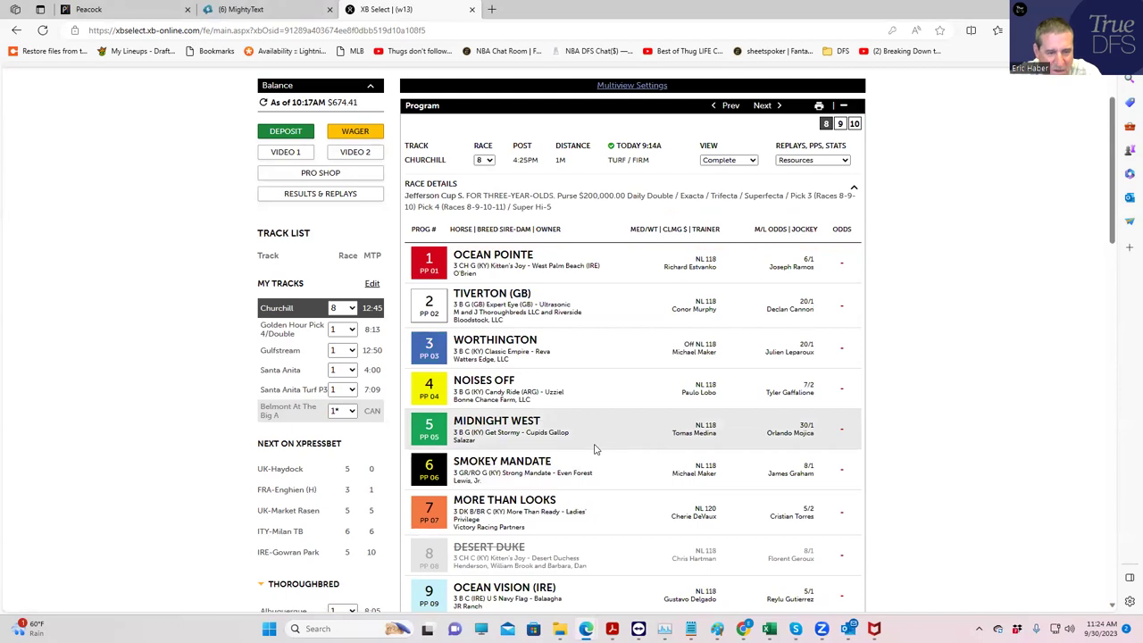
scroll(592, 449, "down", 1)
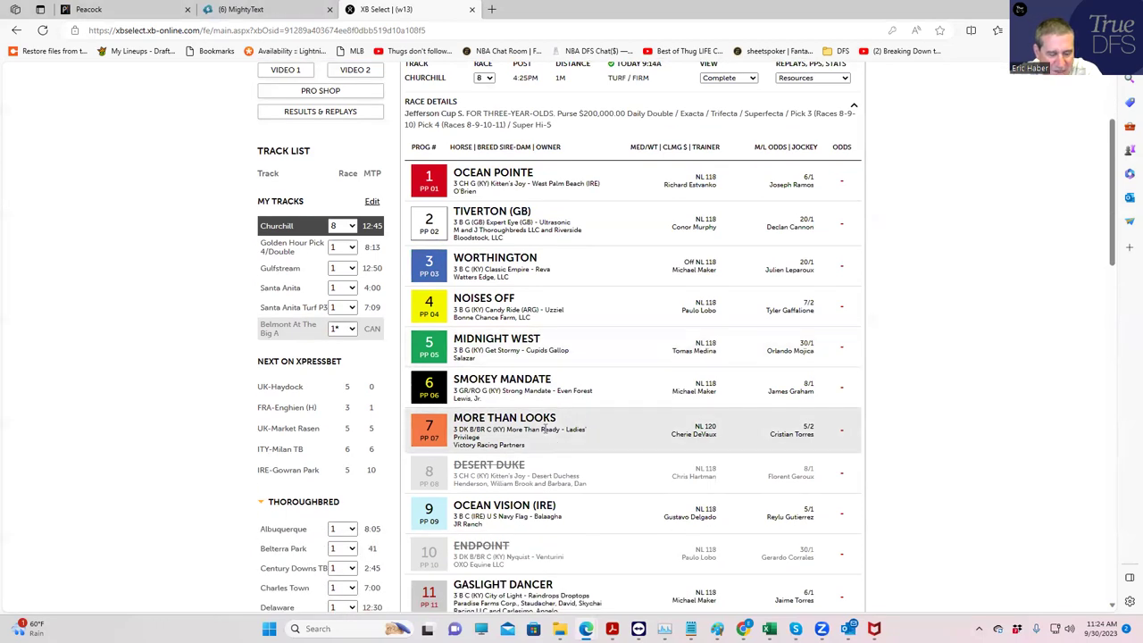
scroll(542, 430, "down", 2)
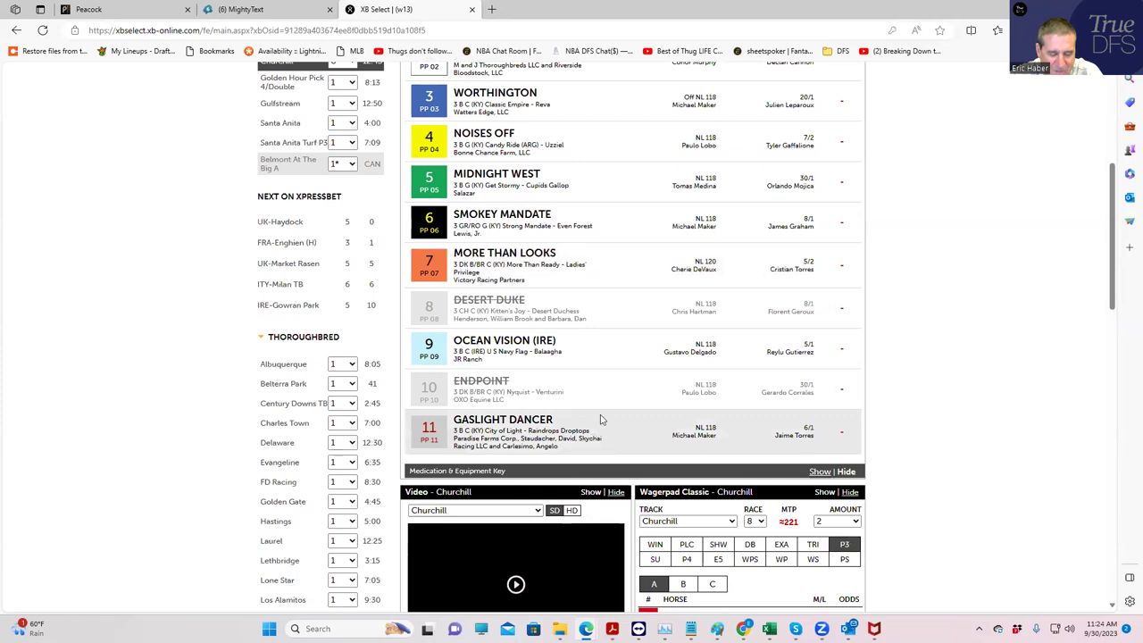
scroll(601, 418, "up", 1)
scroll(601, 419, "up", 3)
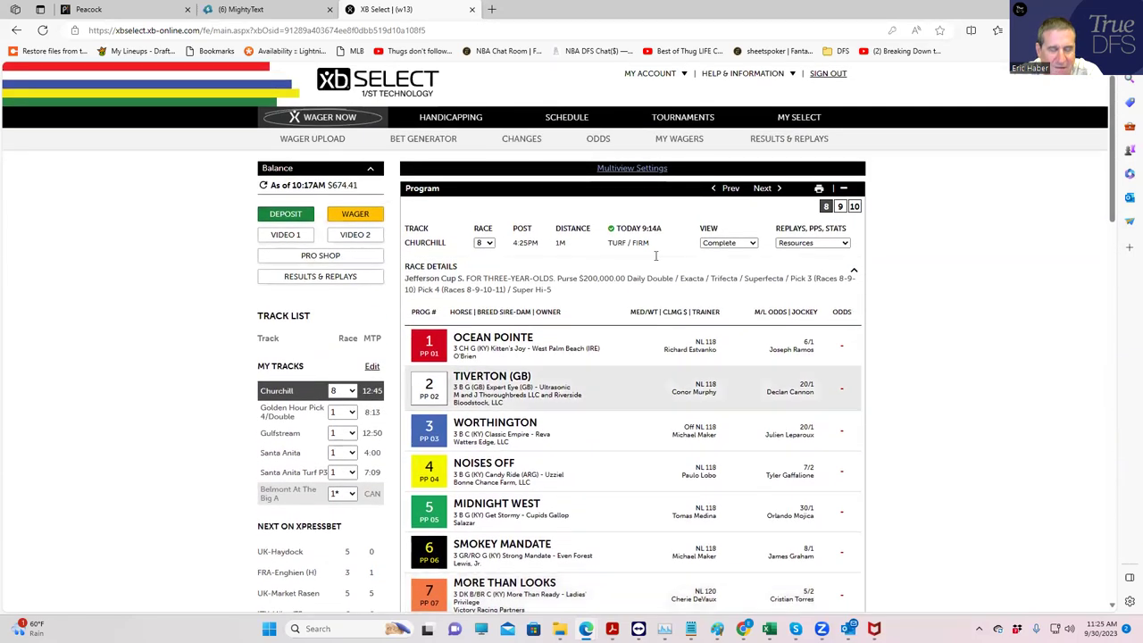
left_click(762, 189)
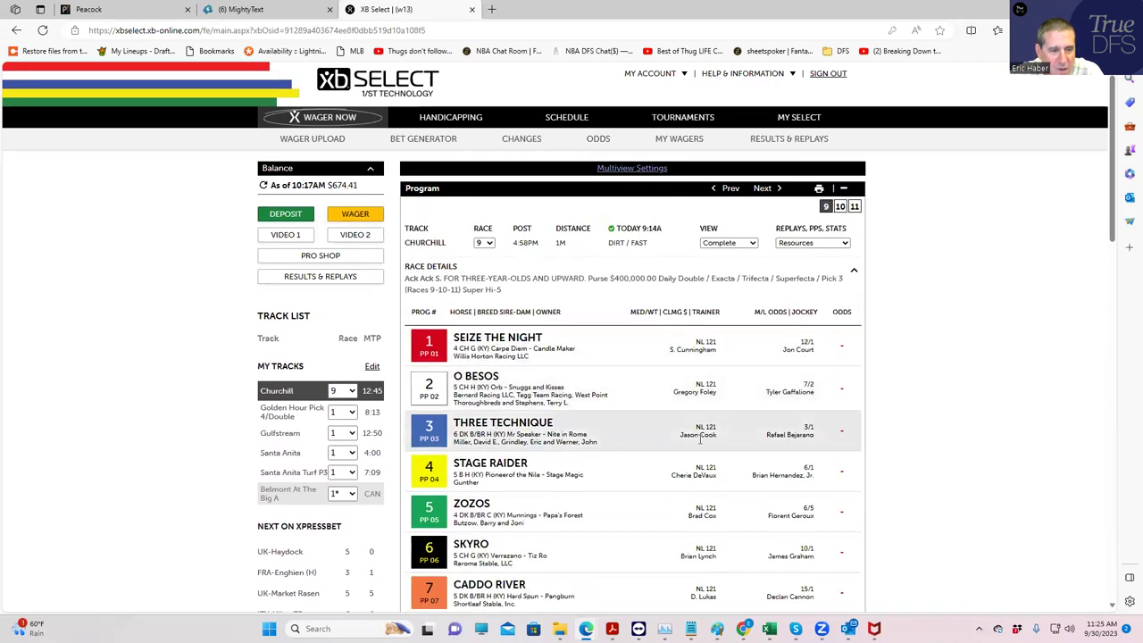
scroll(699, 447, "down", 2)
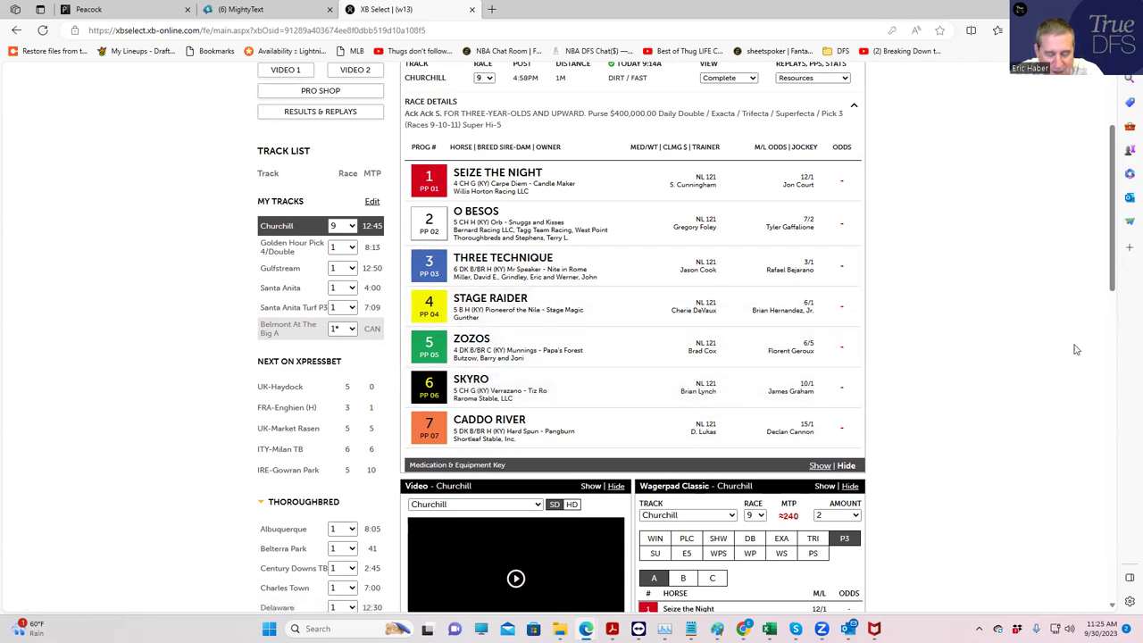
scroll(1089, 293, "up", 2)
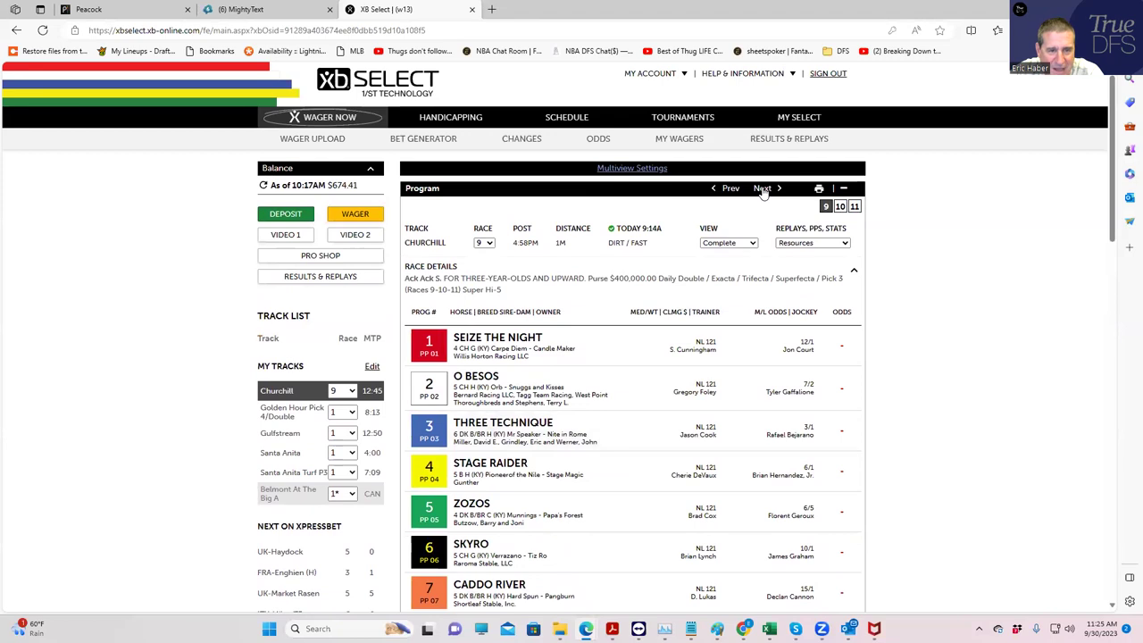
Review the Churchill entries for races 10 and 11, and recheck the race details and wager options for race 6.
left_click(761, 190)
scroll(925, 323, "down", 2)
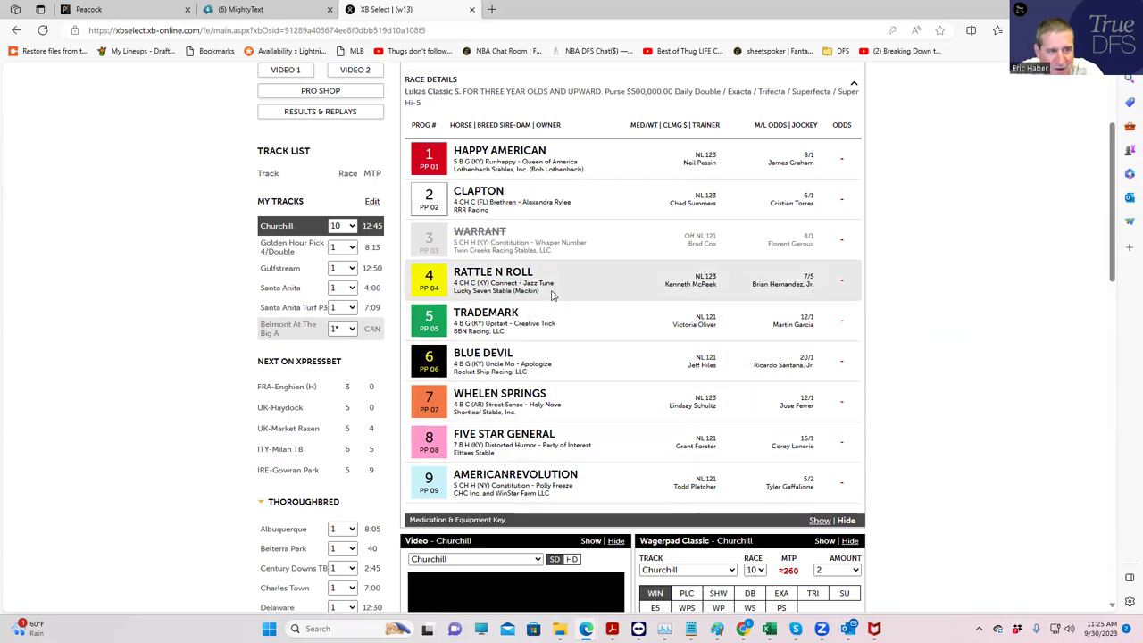
scroll(552, 295, "up", 1)
scroll(543, 355, "down", 2)
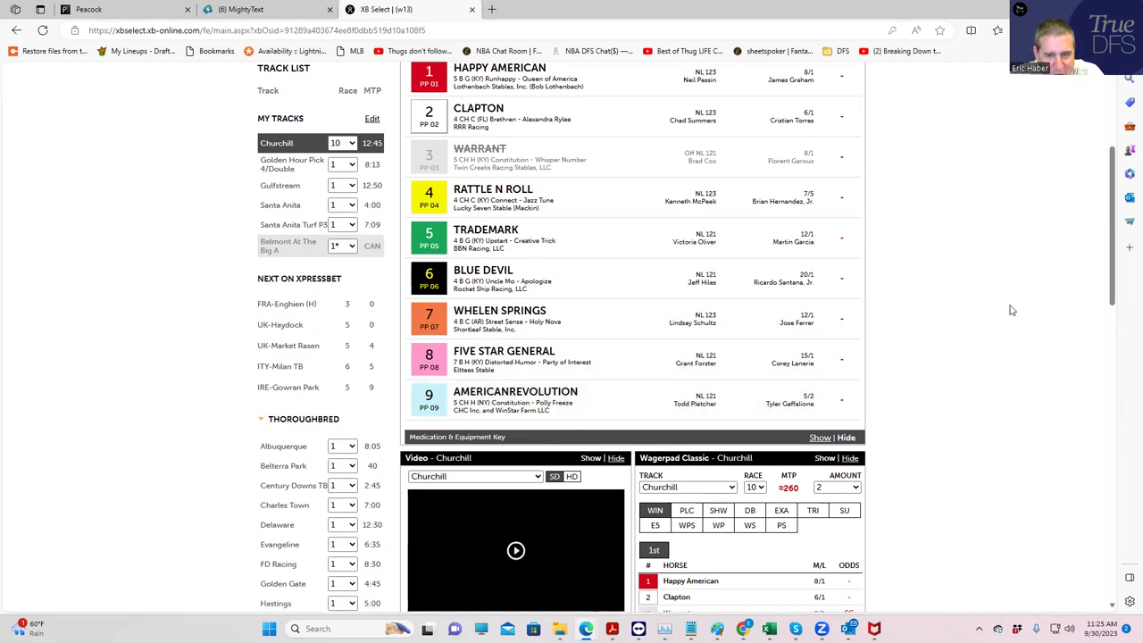
left_click_drag(1111, 257, 1112, 193)
left_click(763, 167)
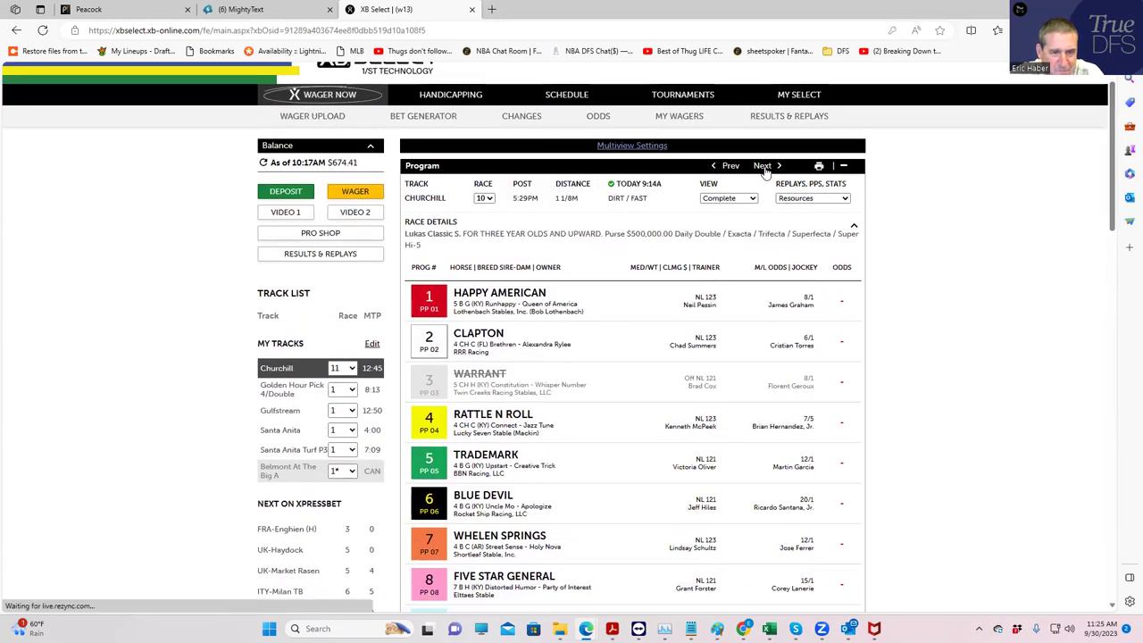
scroll(947, 306, "down", 5)
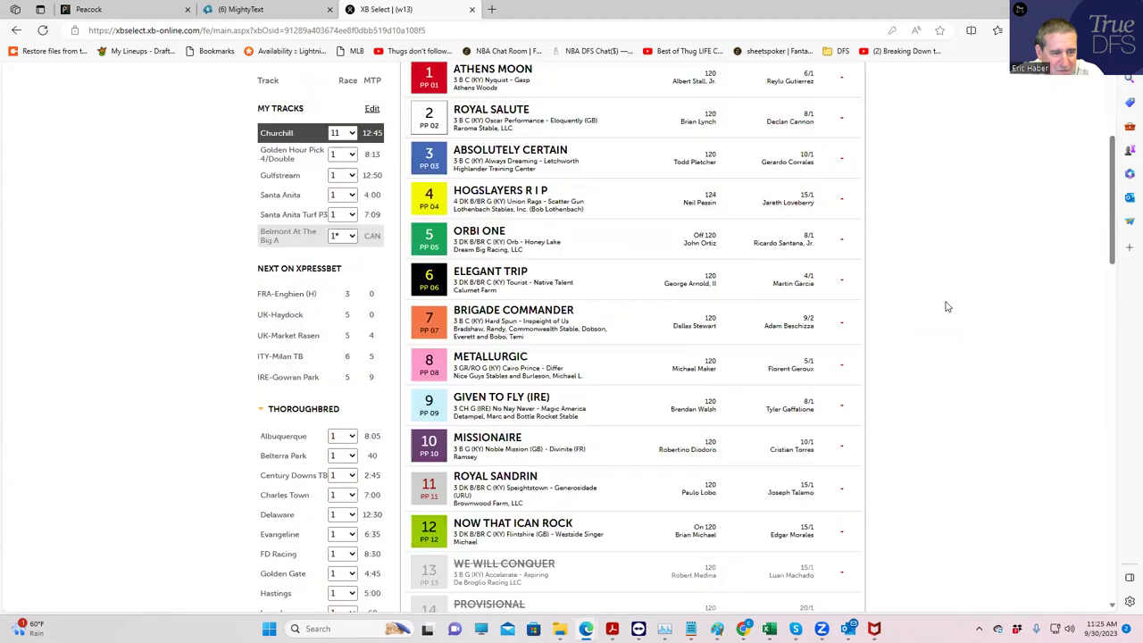
scroll(947, 306, "up", 4)
scroll(946, 306, "up", 1)
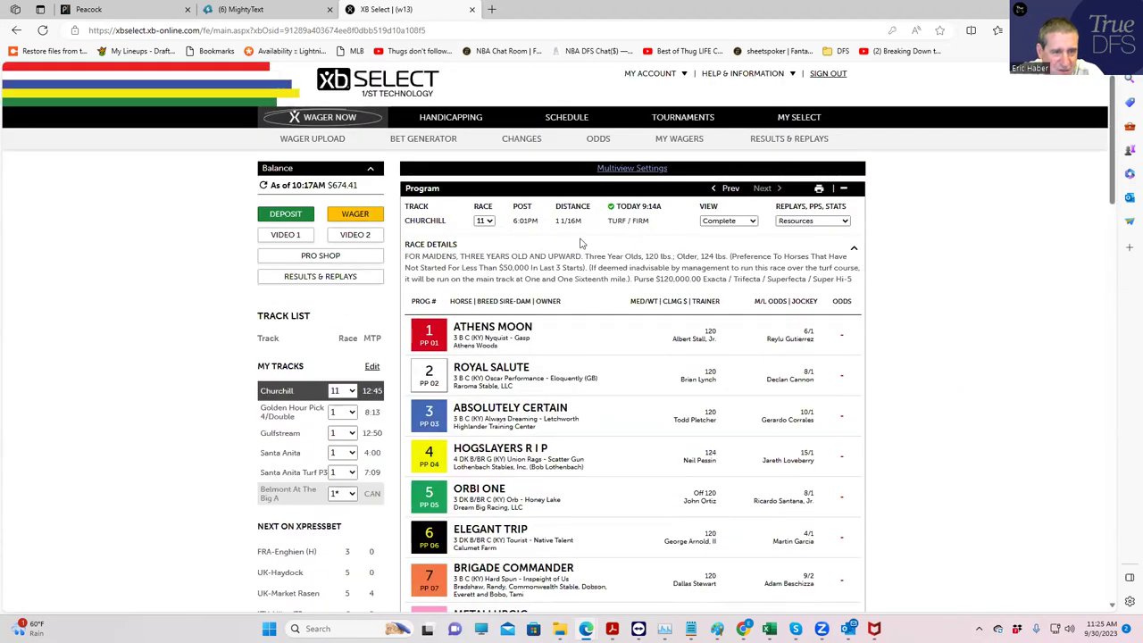
left_click(483, 221)
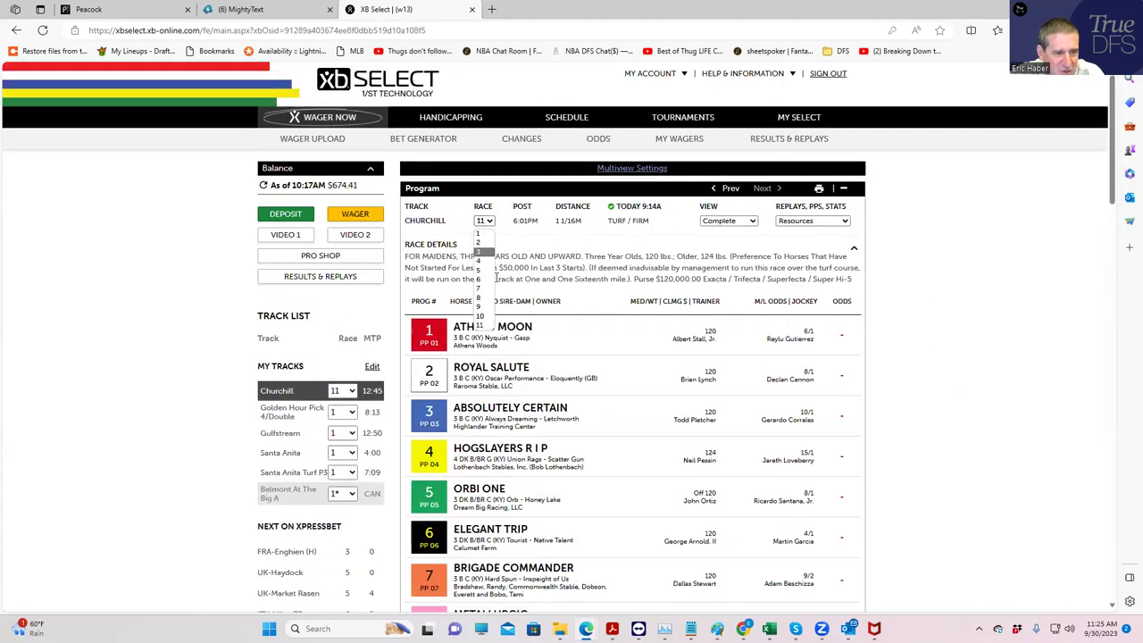
left_click(481, 282)
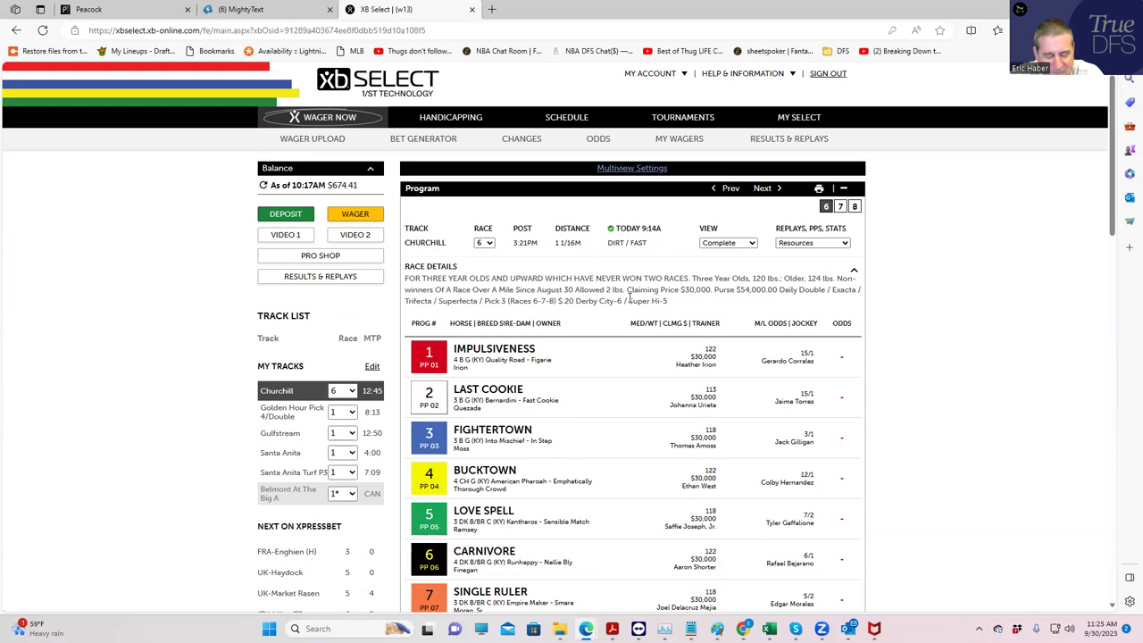
Open the Churchill wager pad, set it to race 7 and choose the Pick 5 bet type.
left_click(332, 216)
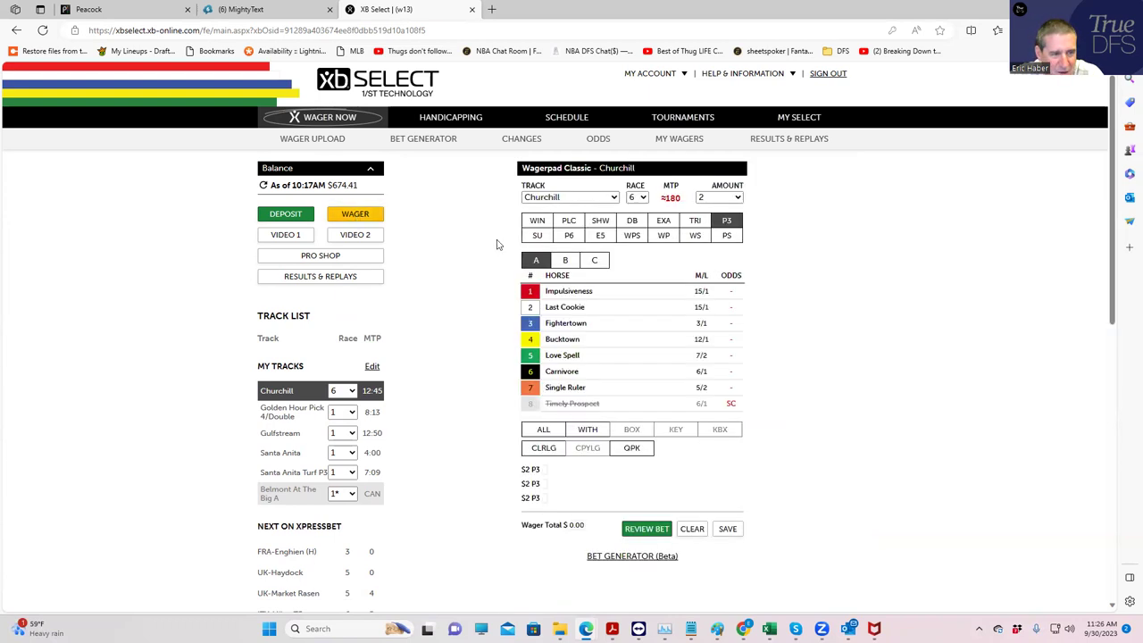
left_click(641, 198)
left_click(639, 275)
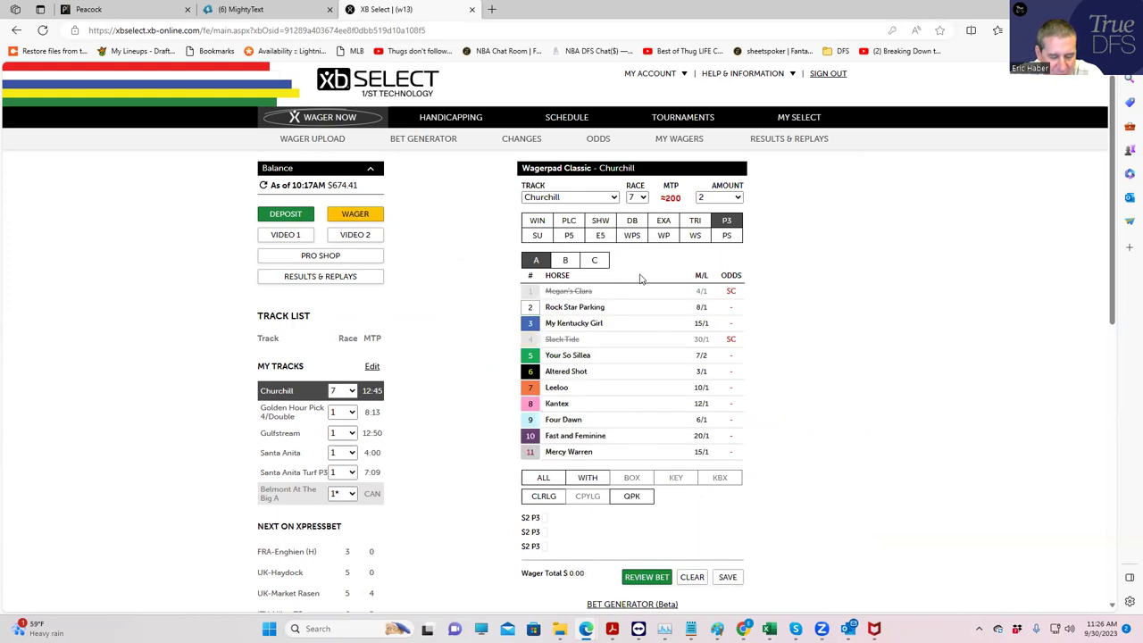
left_click(536, 310)
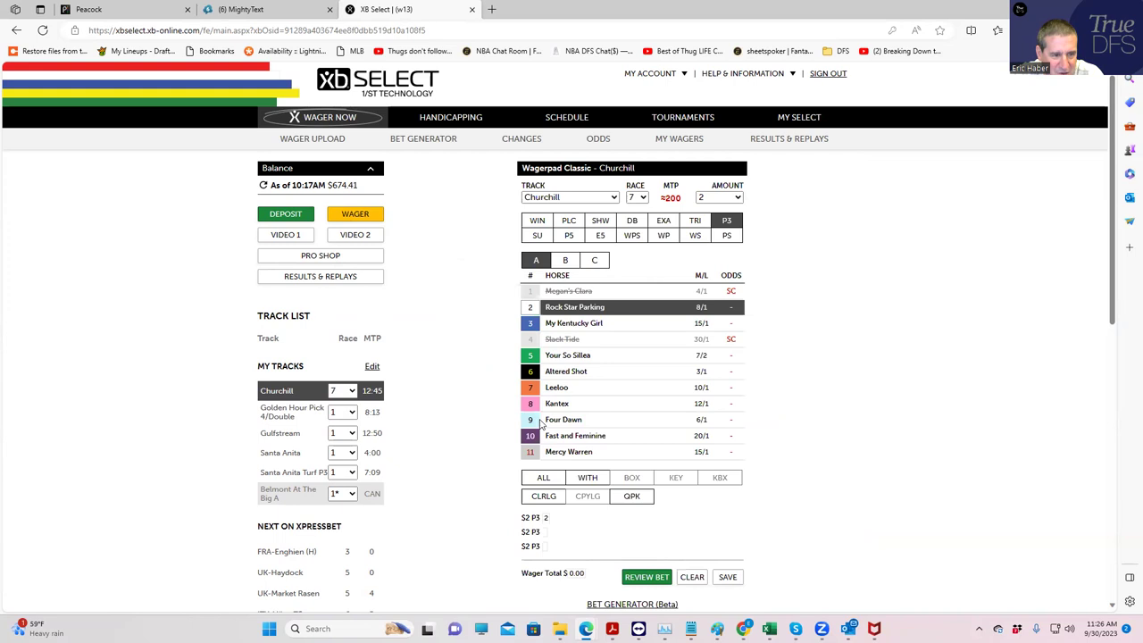
left_click(541, 421)
left_click(569, 234)
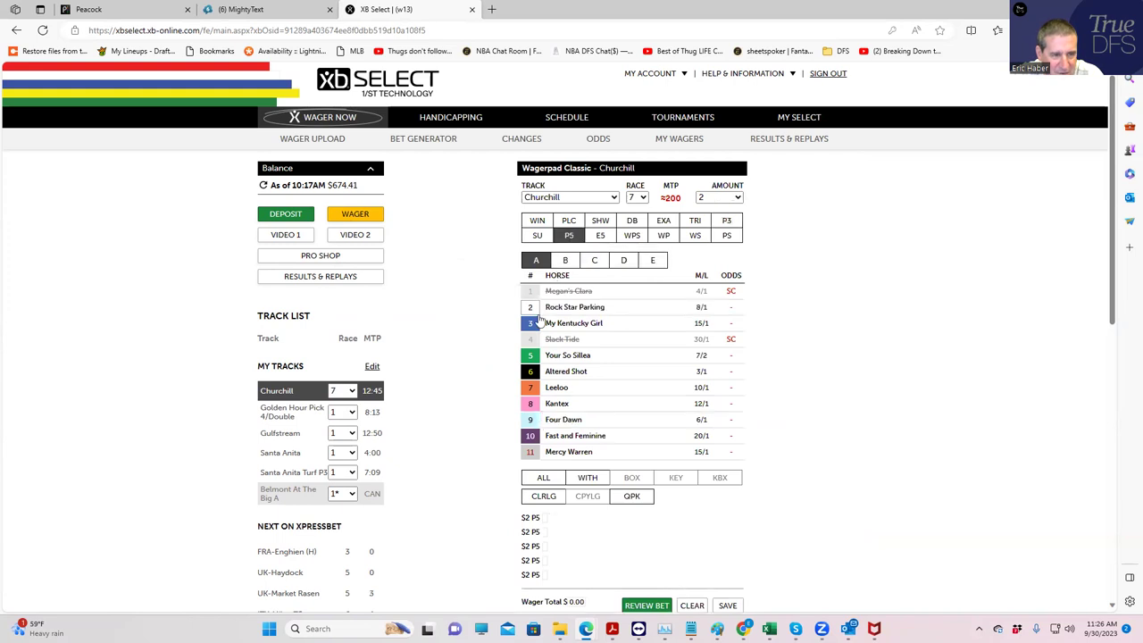
Select horses 2 and 9 in leg A and horses 4, 6, 7 and 11 in leg B of the Pick 5.
left_click(536, 310)
left_click(538, 422)
left_click(564, 260)
left_click(529, 341)
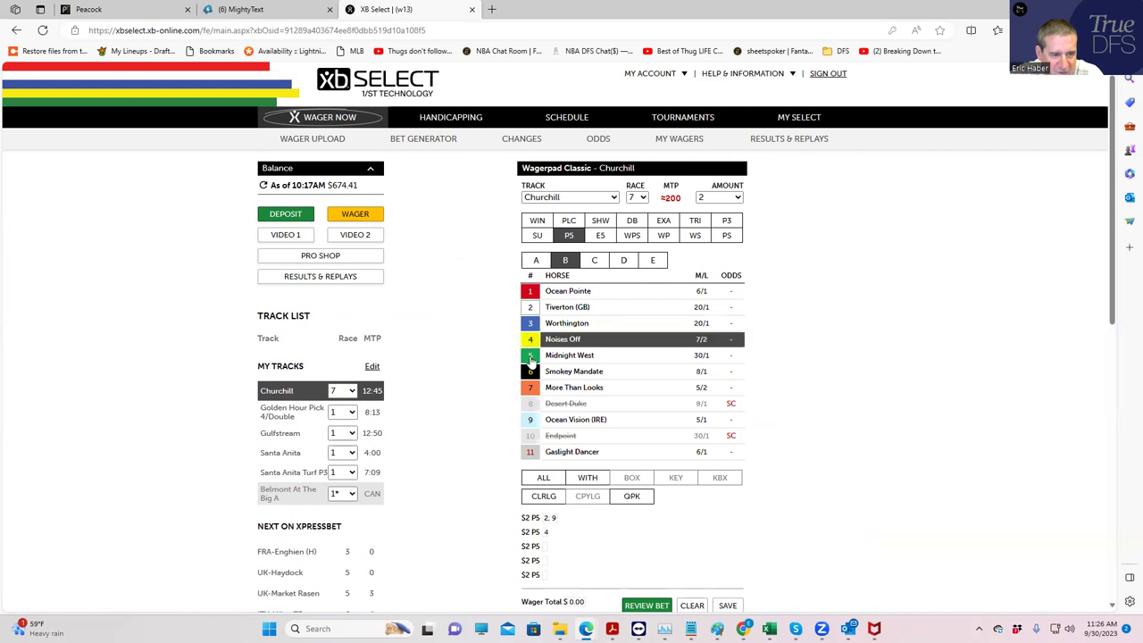
left_click(533, 372)
left_click(534, 388)
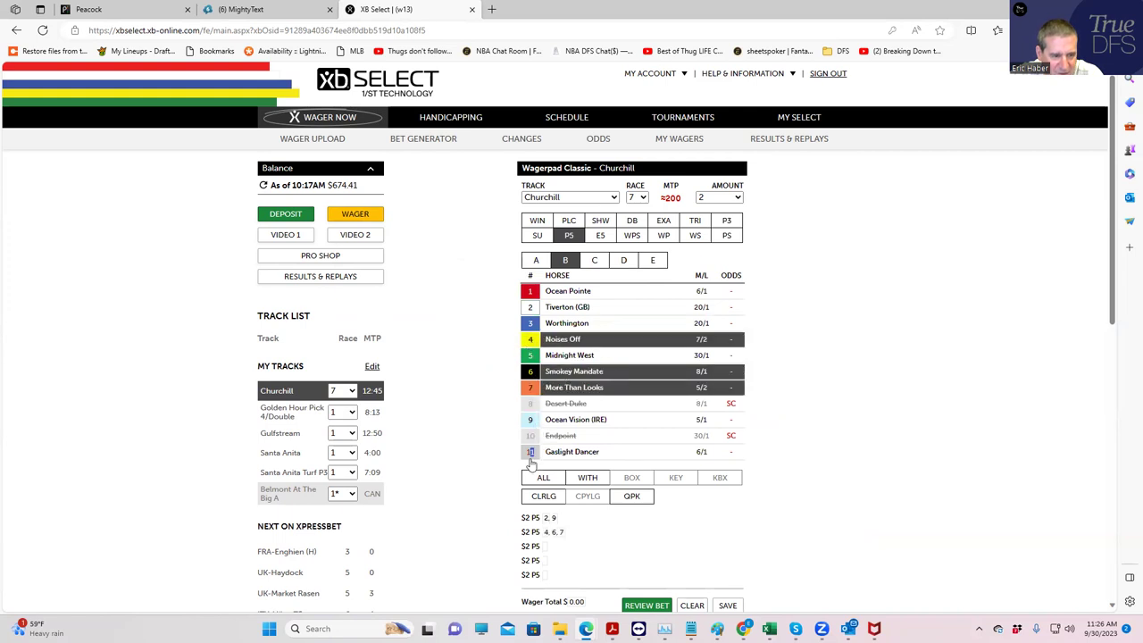
left_click(531, 454)
Select horses 1 and 6 in leg C and all horses in legs D and E of the Pick 5.
left_click(594, 260)
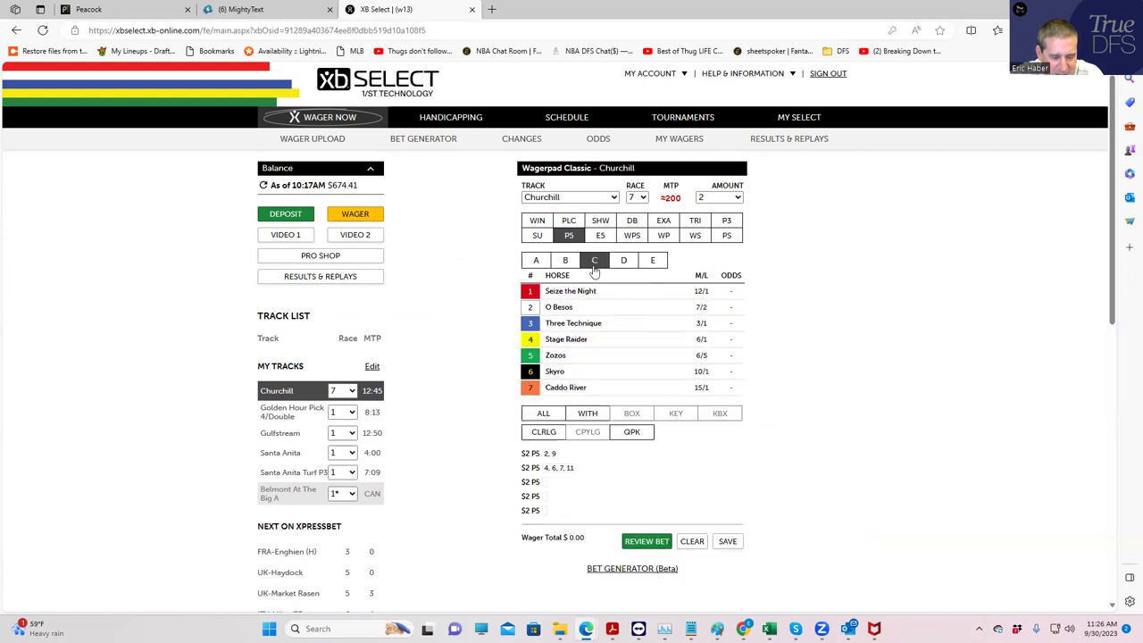
left_click(532, 295)
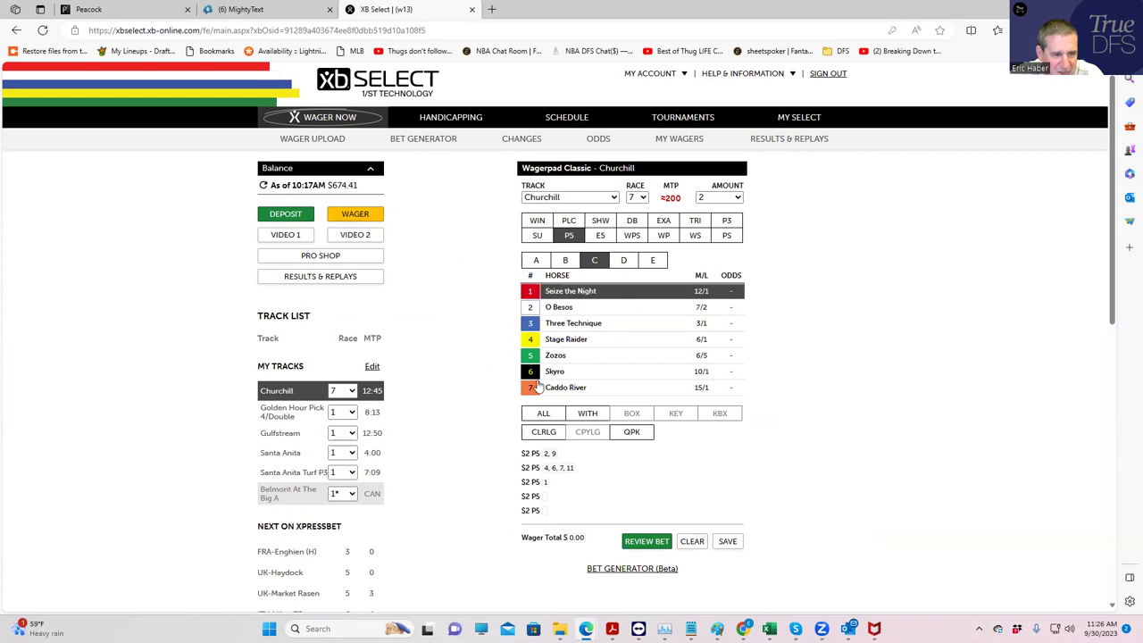
left_click(533, 372)
left_click(624, 259)
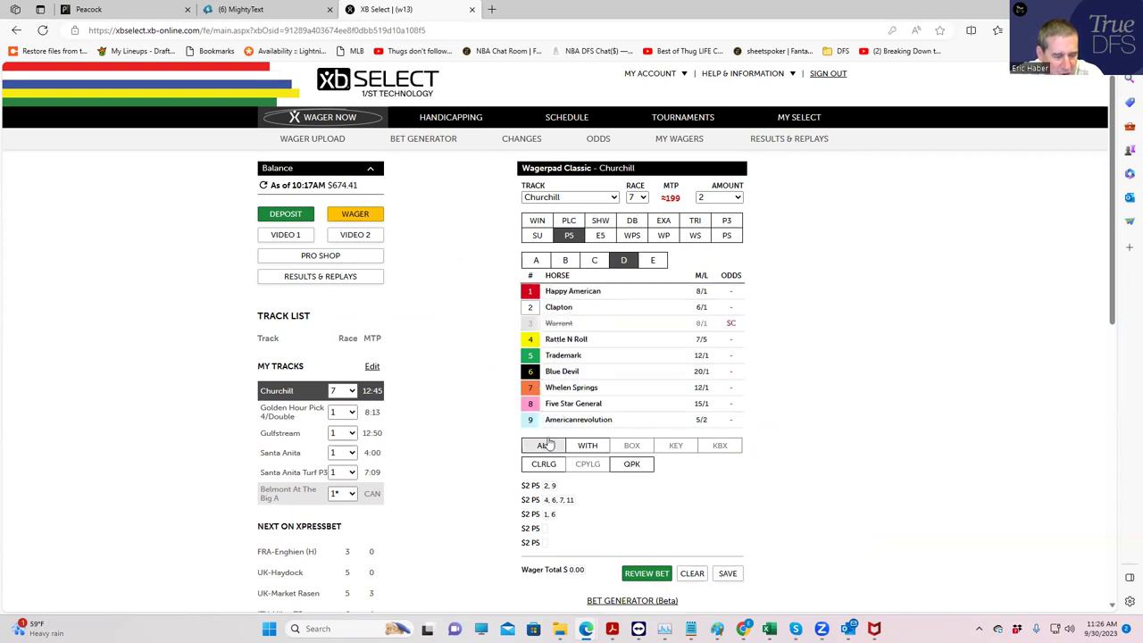
left_click(547, 444)
left_click(653, 260)
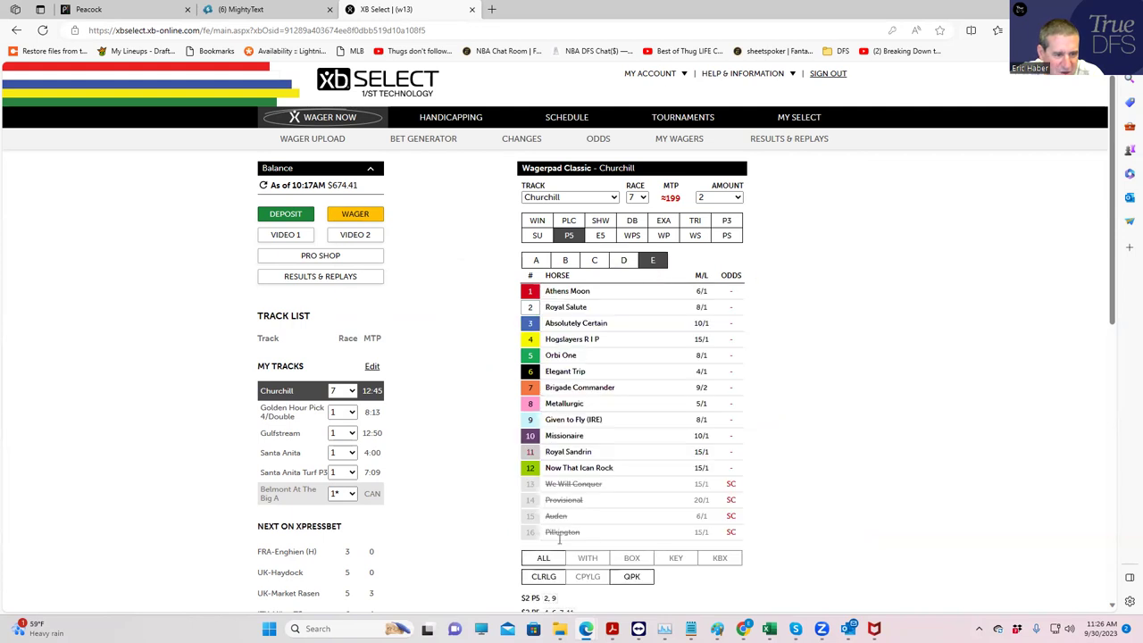
left_click(543, 557)
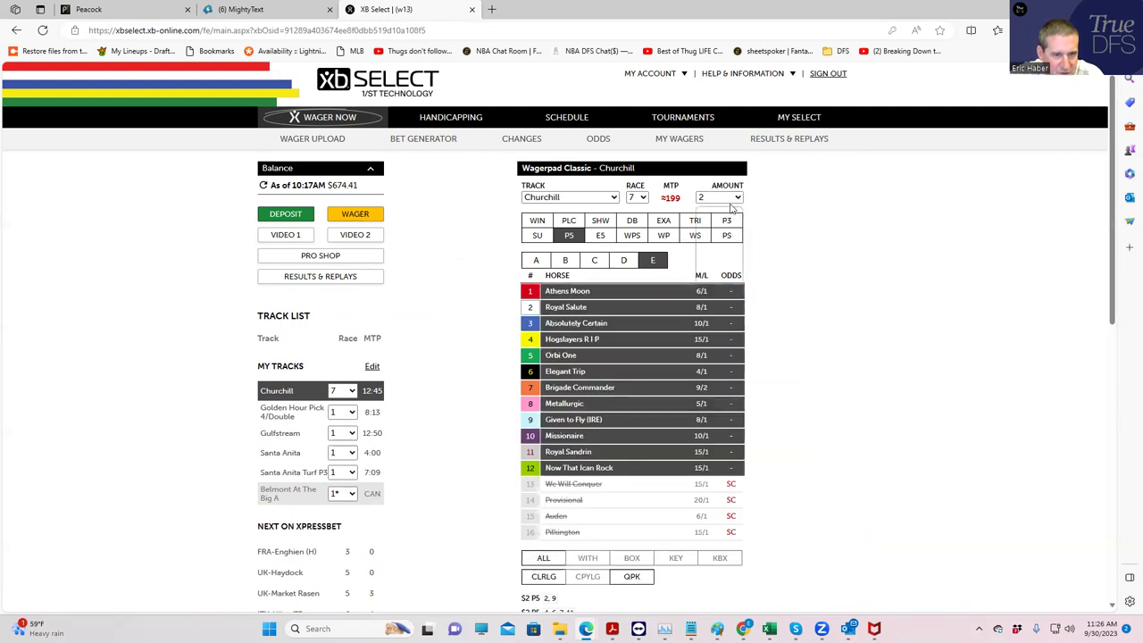
Set the Pick 5 wager amount to $0.50 and check the ticket's selections and total.
left_click(723, 197)
left_click(705, 221)
scroll(830, 383, "down", 3)
scroll(797, 295, "up", 2)
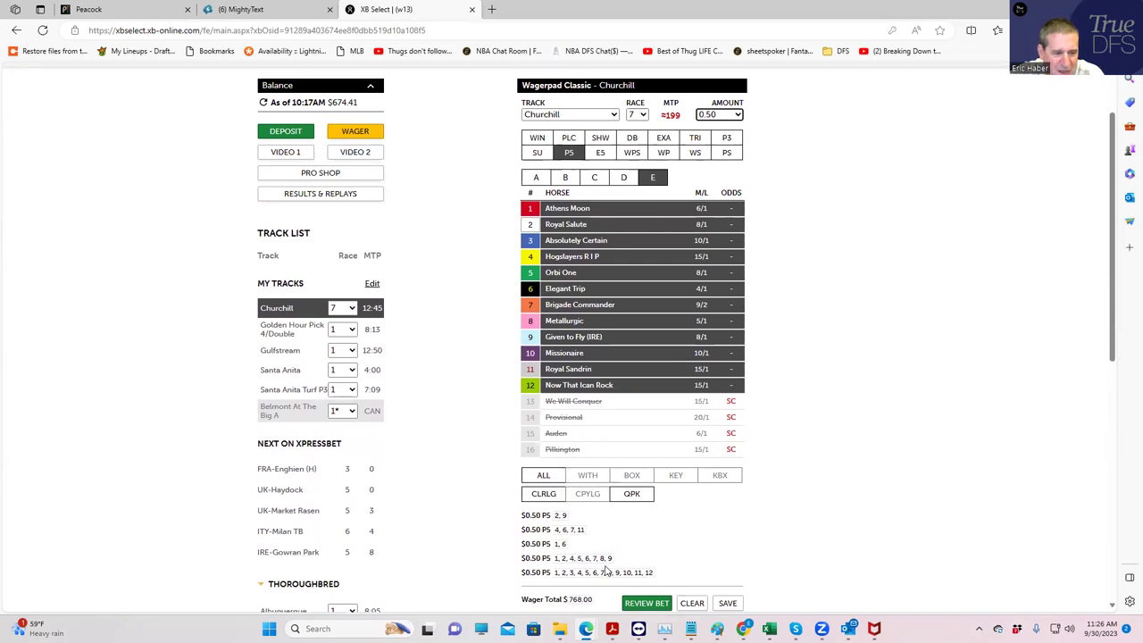
Change the bet type to Pick 3 starting at Churchill race 6 and select horses 2 and 4 in leg A.
left_click(727, 140)
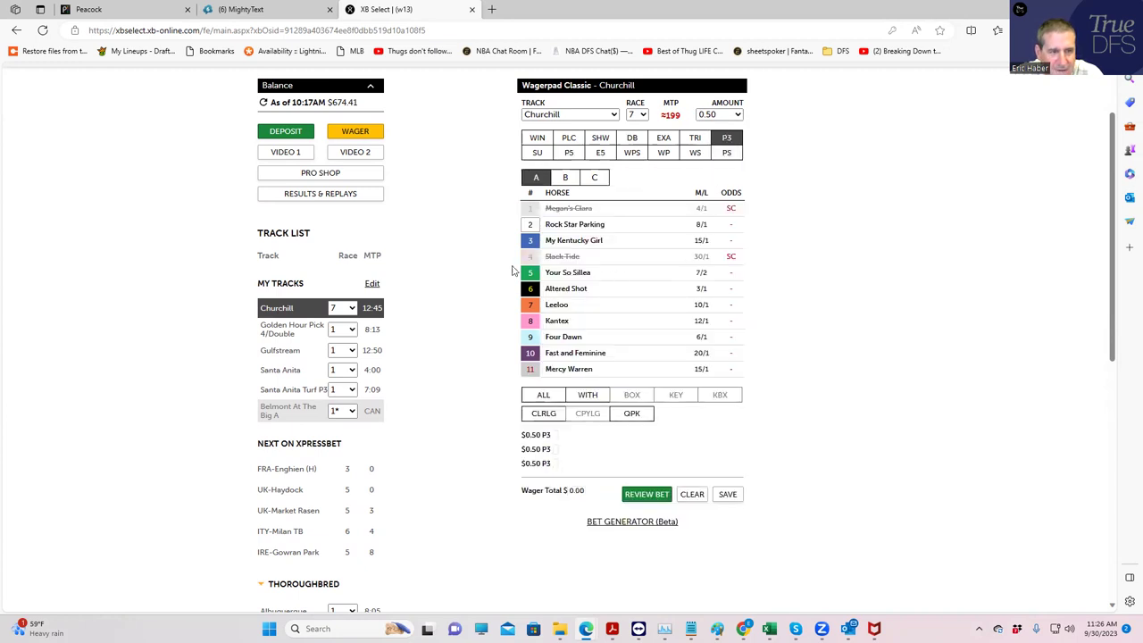
left_click(538, 228)
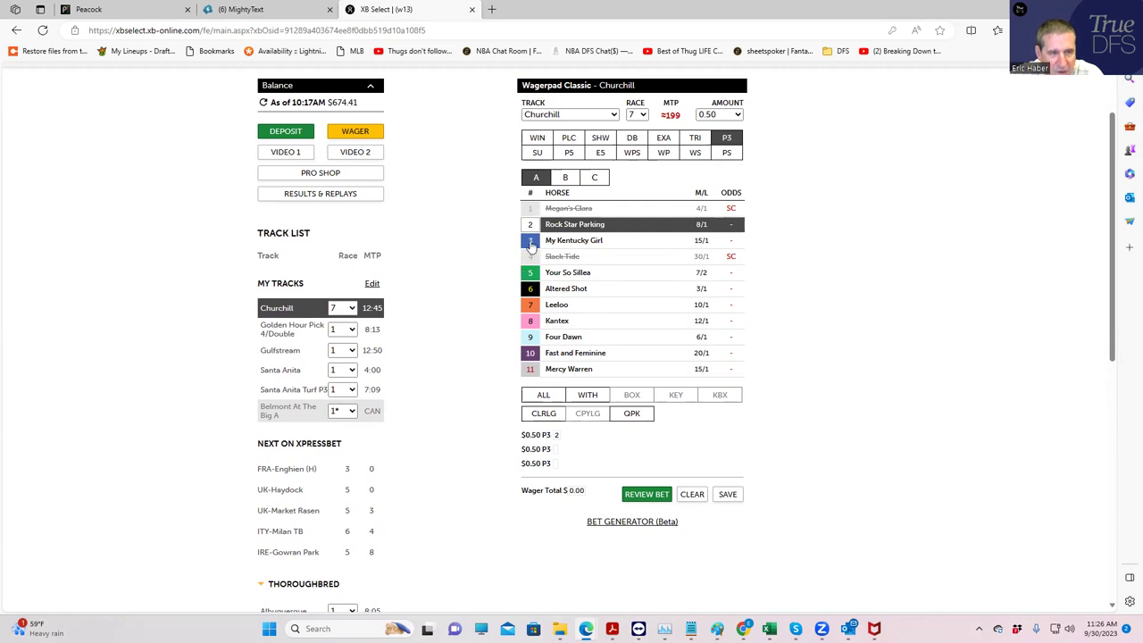
left_click(638, 116)
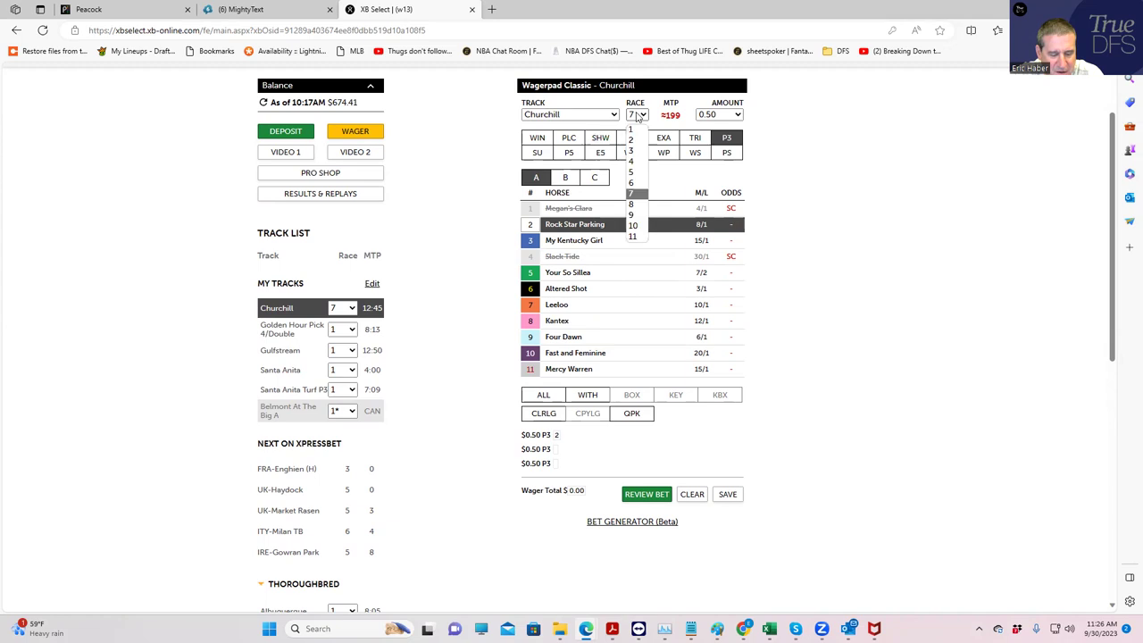
left_click(635, 183)
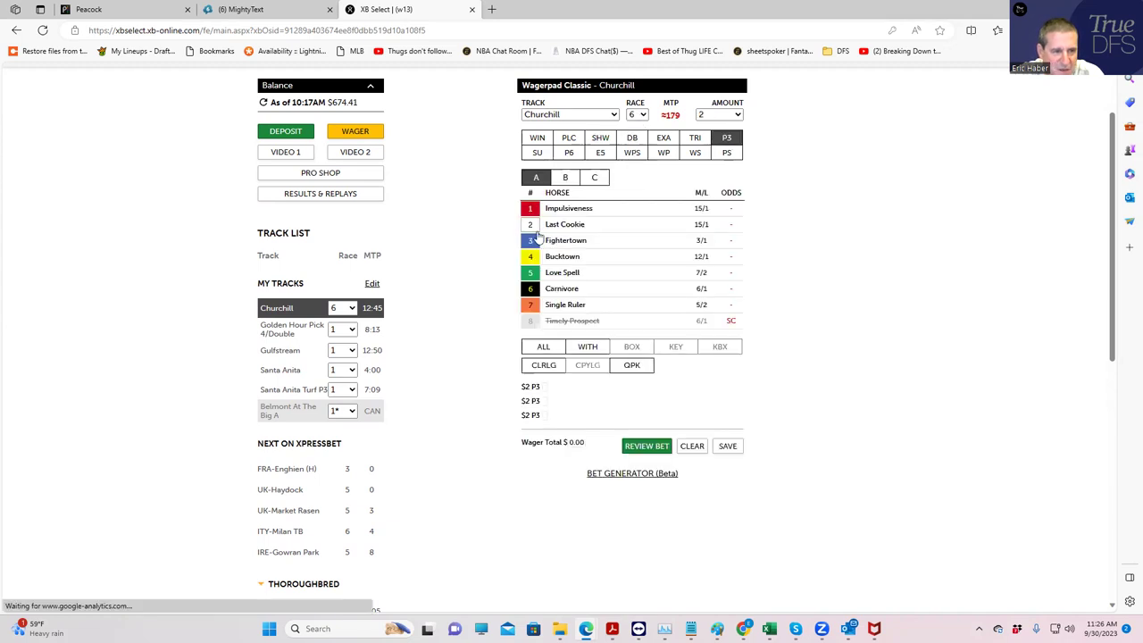
left_click(533, 225)
left_click(530, 258)
Select horses 2 and 9 in leg B and horses 4, 6, 7 and 11 in leg C of the race 6 Pick 3.
left_click(565, 178)
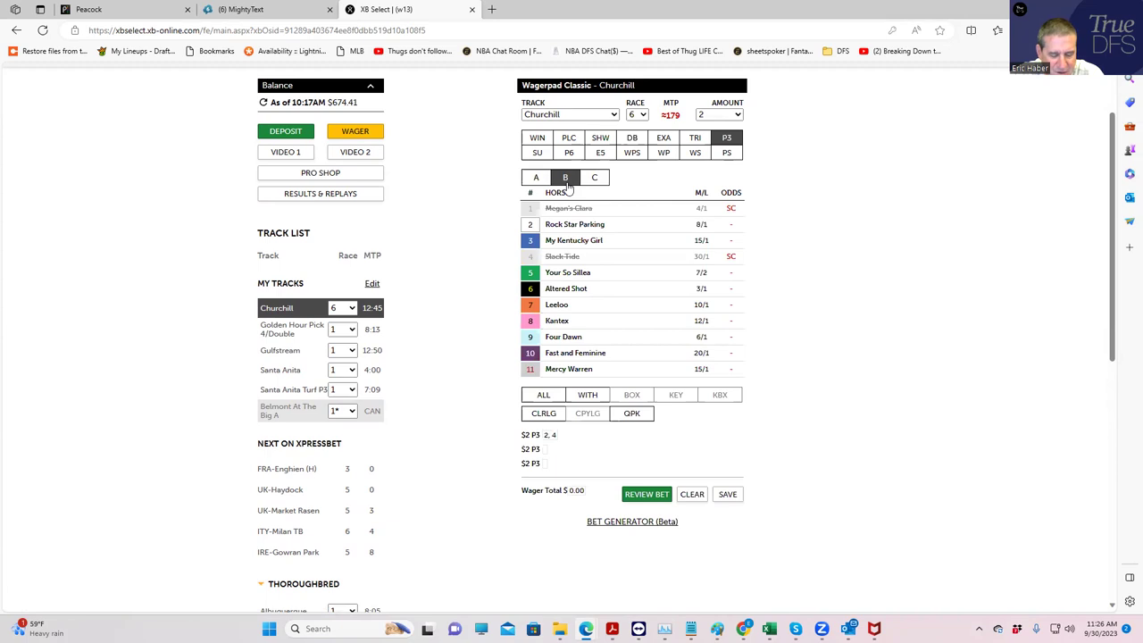
left_click(532, 224)
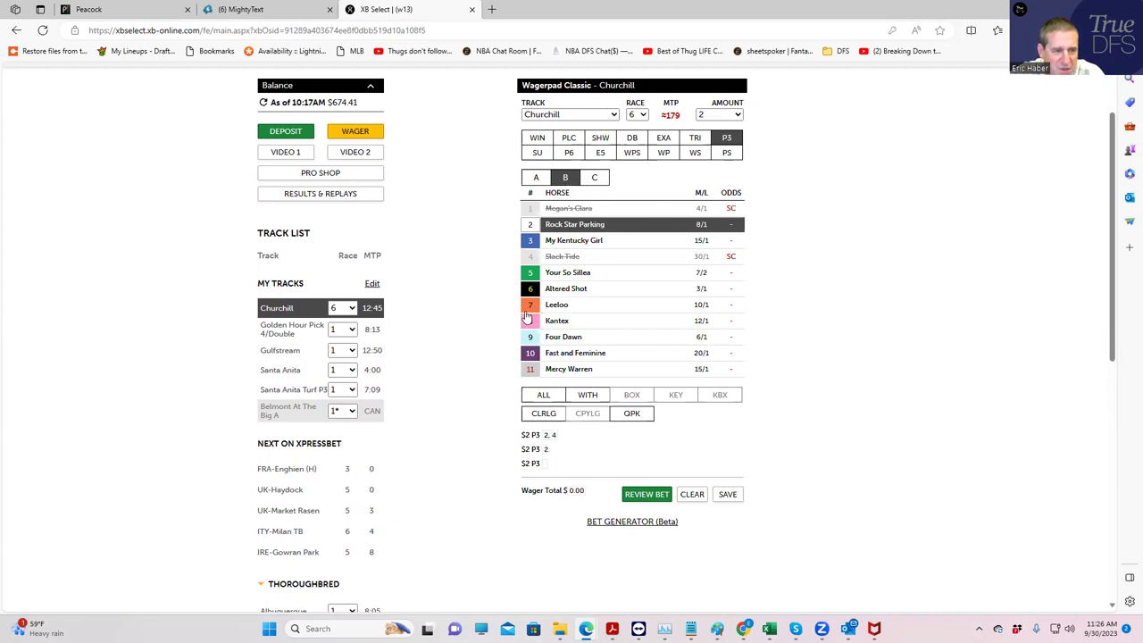
left_click(530, 337)
left_click(595, 179)
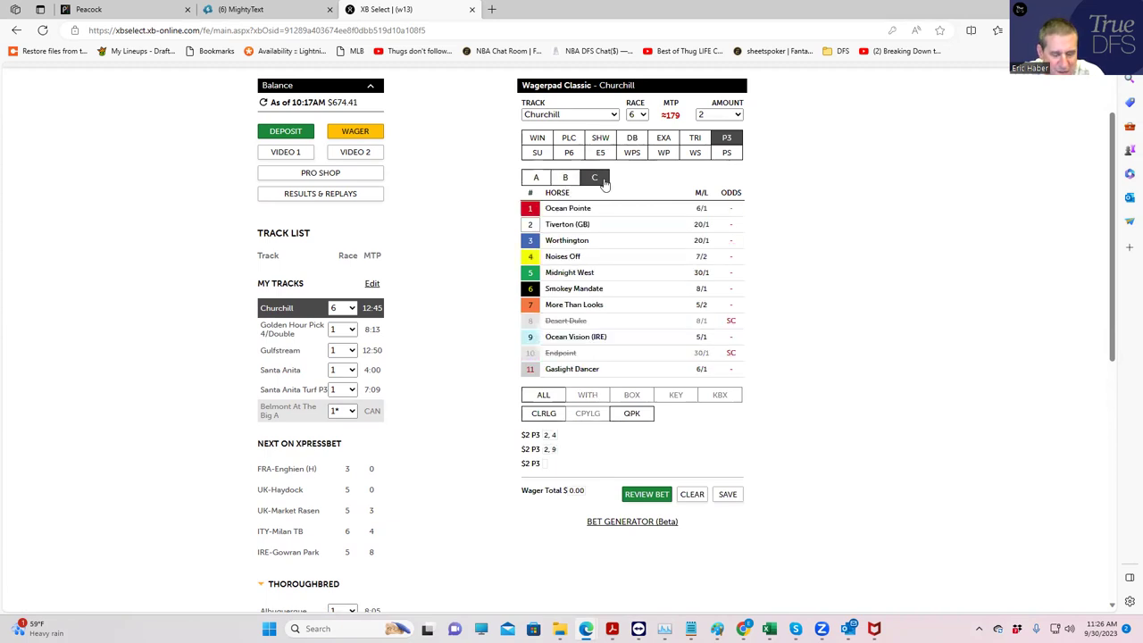
left_click(531, 256)
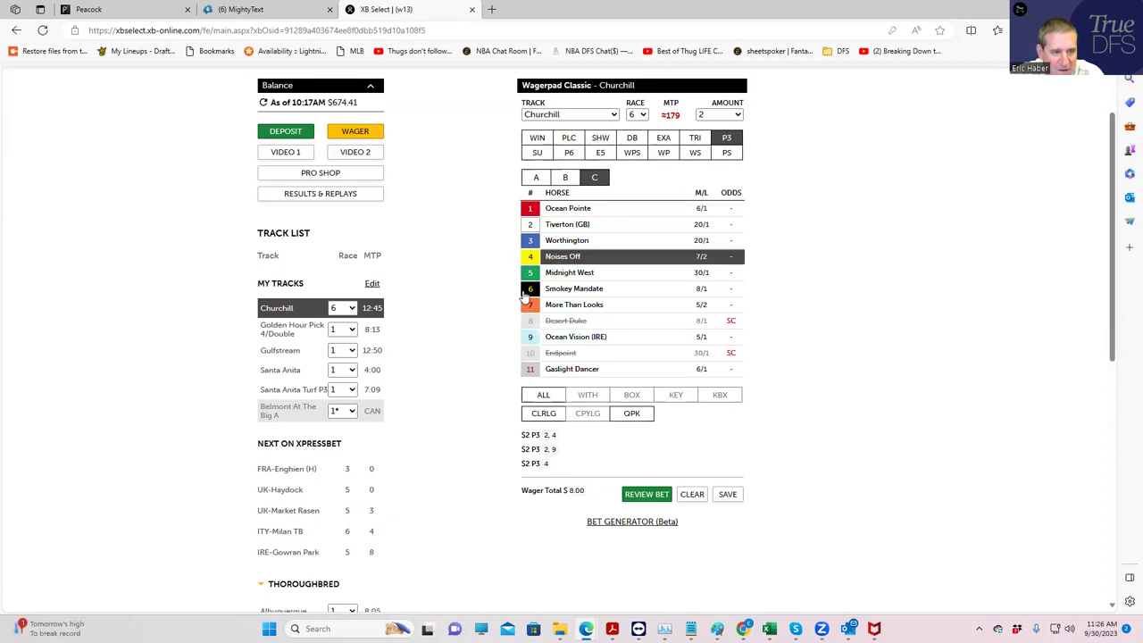
left_click(530, 290)
left_click(530, 305)
left_click(531, 369)
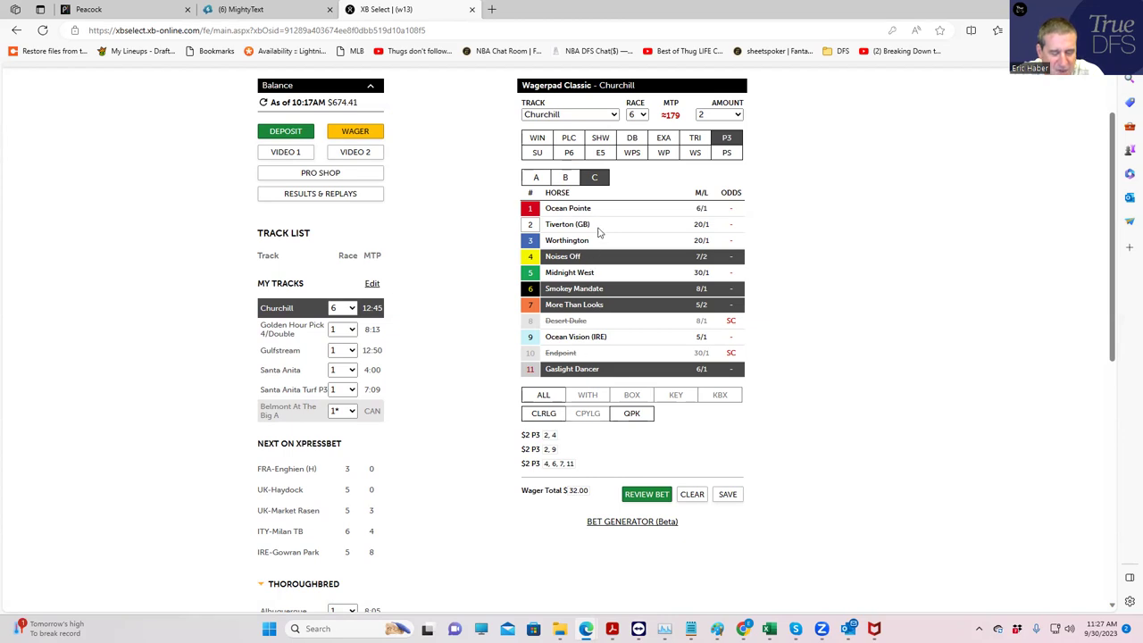
left_click(565, 178)
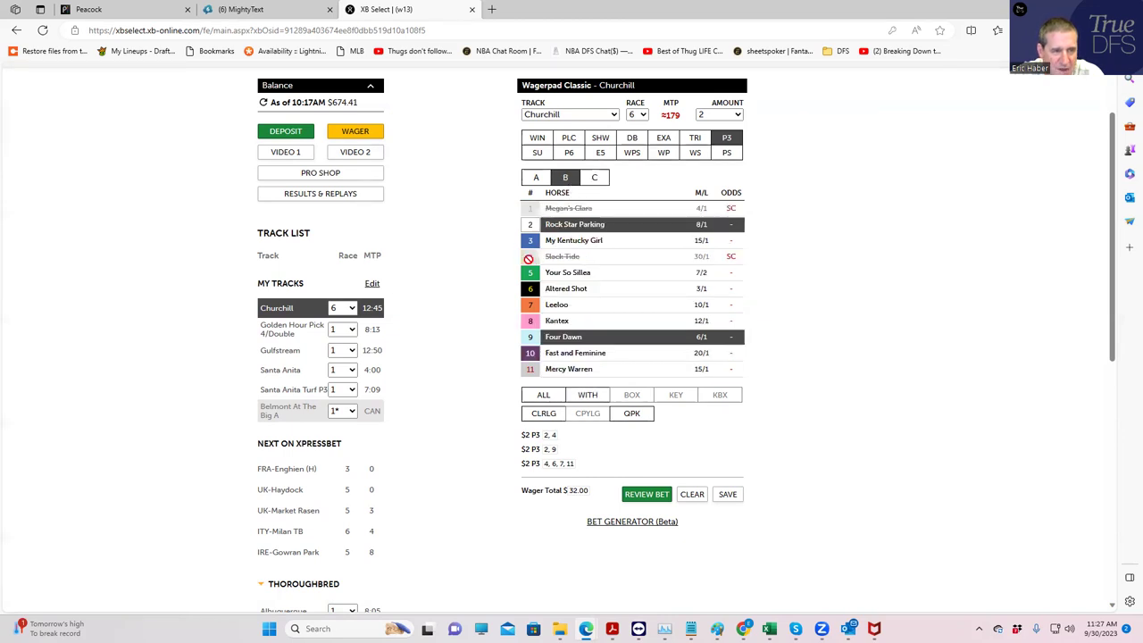
Set the Pick 3 to start at race 7 and select horses 2 and 9 in leg A.
left_click(645, 116)
left_click(639, 193)
left_click(530, 225)
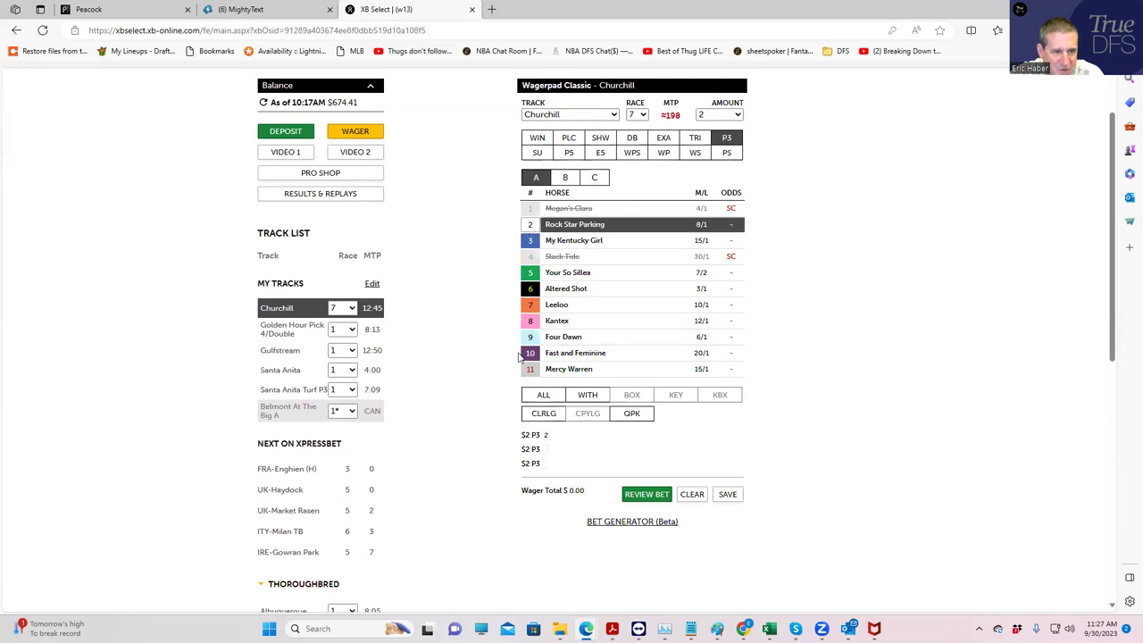
left_click(530, 338)
Select horses 4, 6, 7 and 11 in leg B and horses 1 and 6 in leg C of the race 7 Pick 3.
left_click(565, 178)
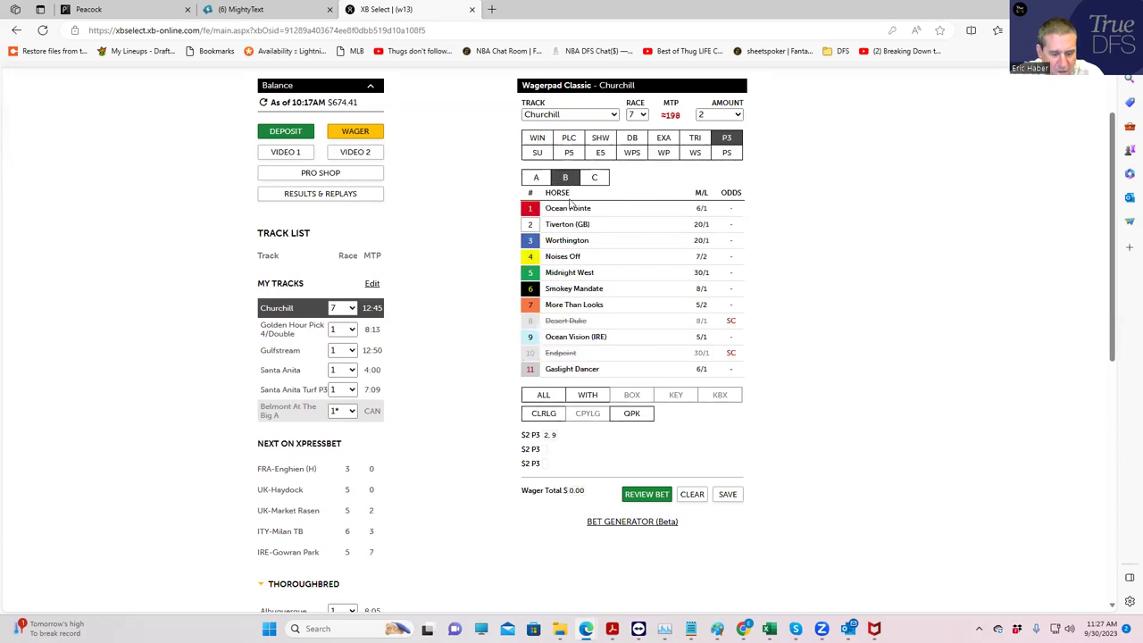
left_click(533, 272)
left_click(533, 257)
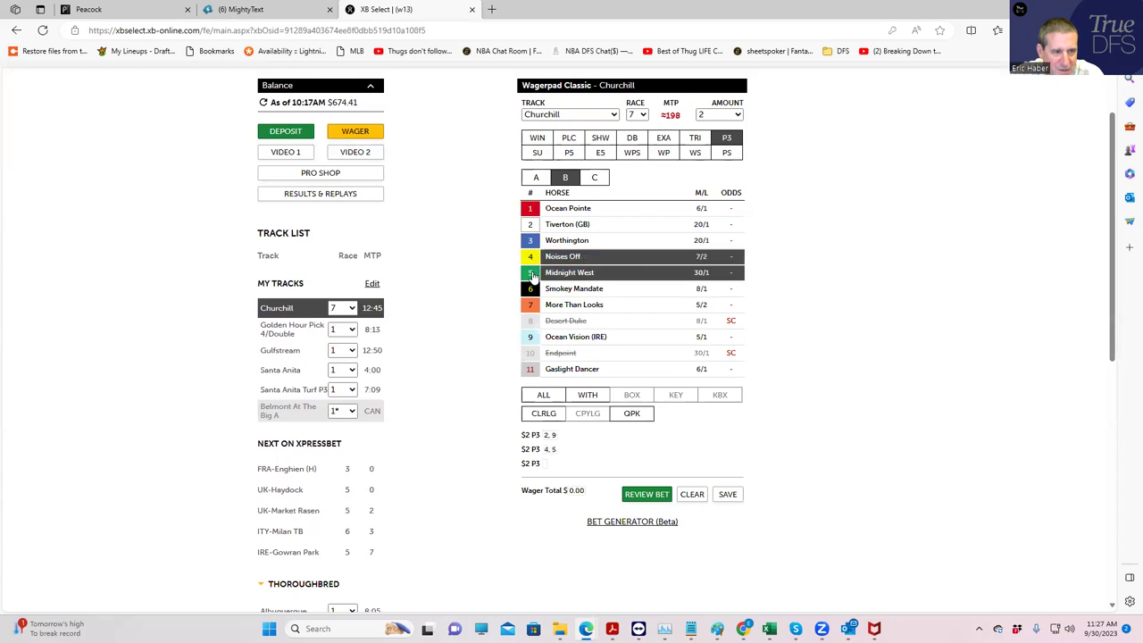
left_click(532, 273)
left_click(532, 288)
left_click(532, 370)
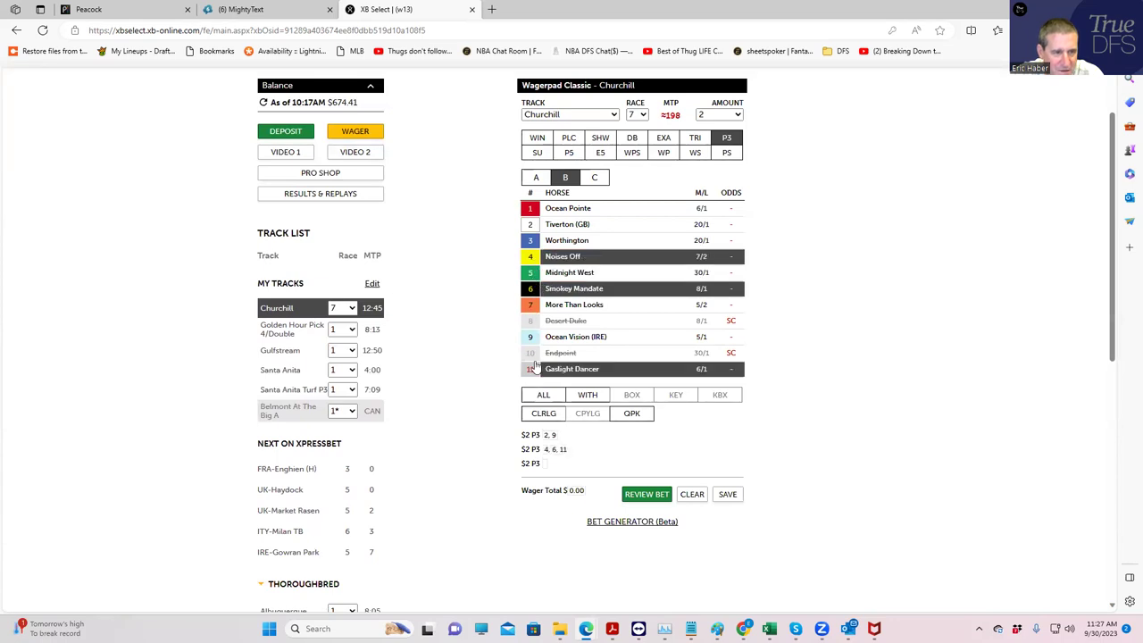
left_click(530, 305)
left_click(593, 178)
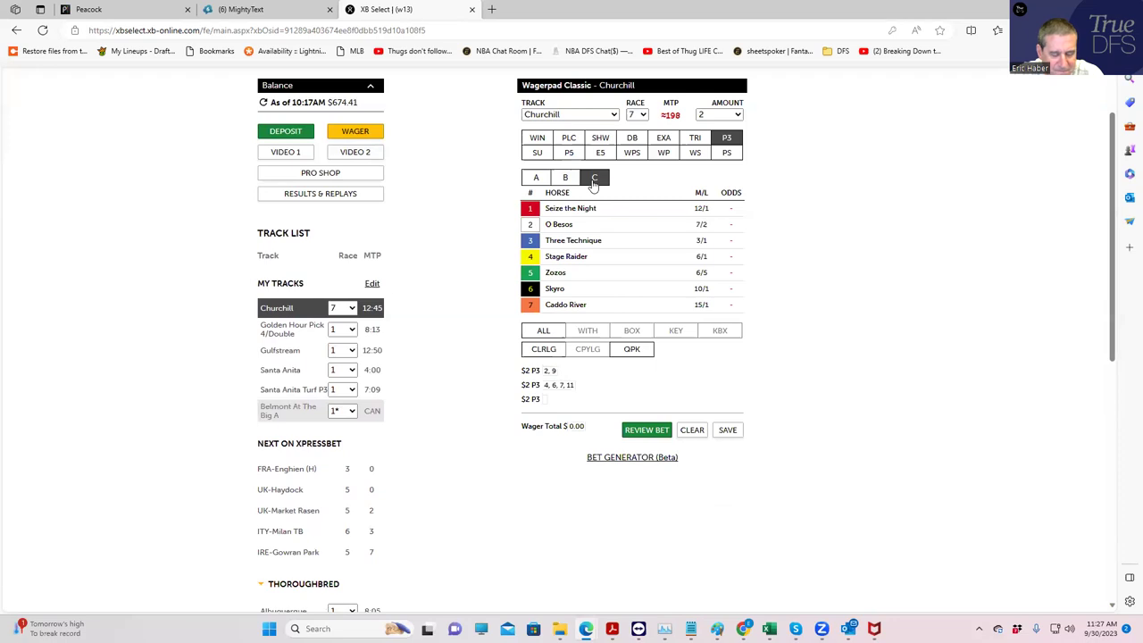
left_click(532, 213)
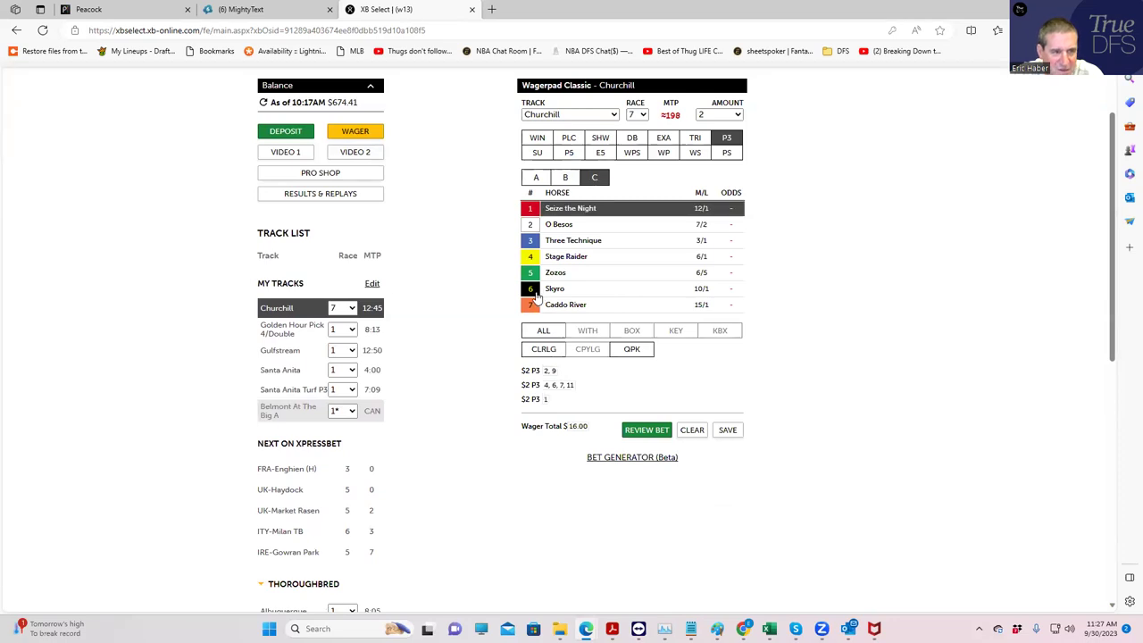
left_click(537, 295)
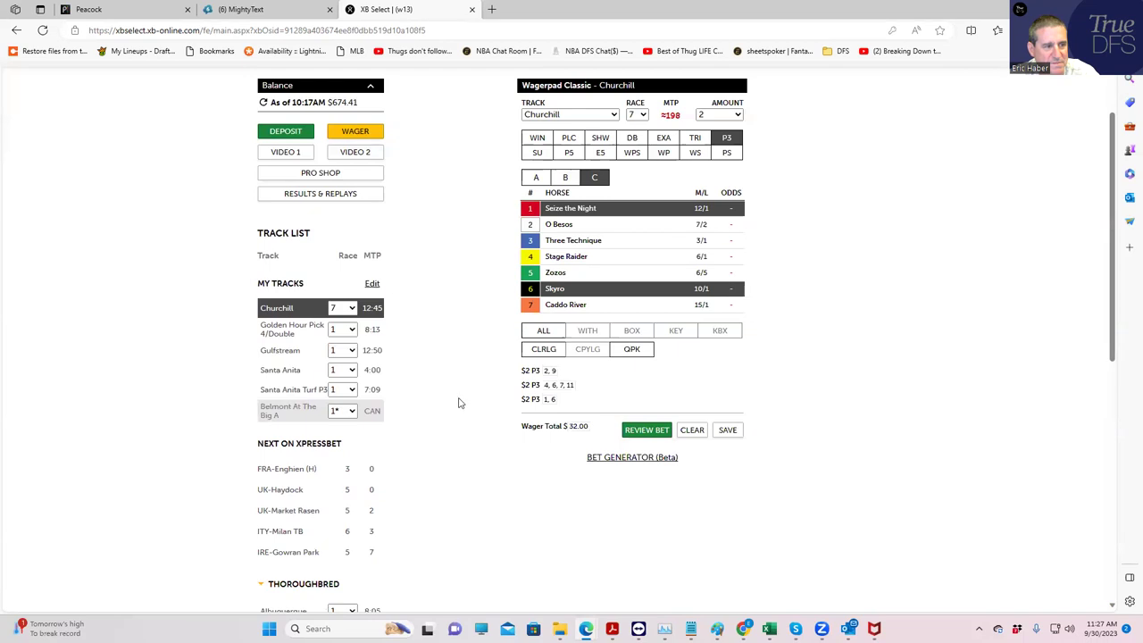
Open the Santa Anita program and review the entries for races 1 and 2.
left_click(309, 375)
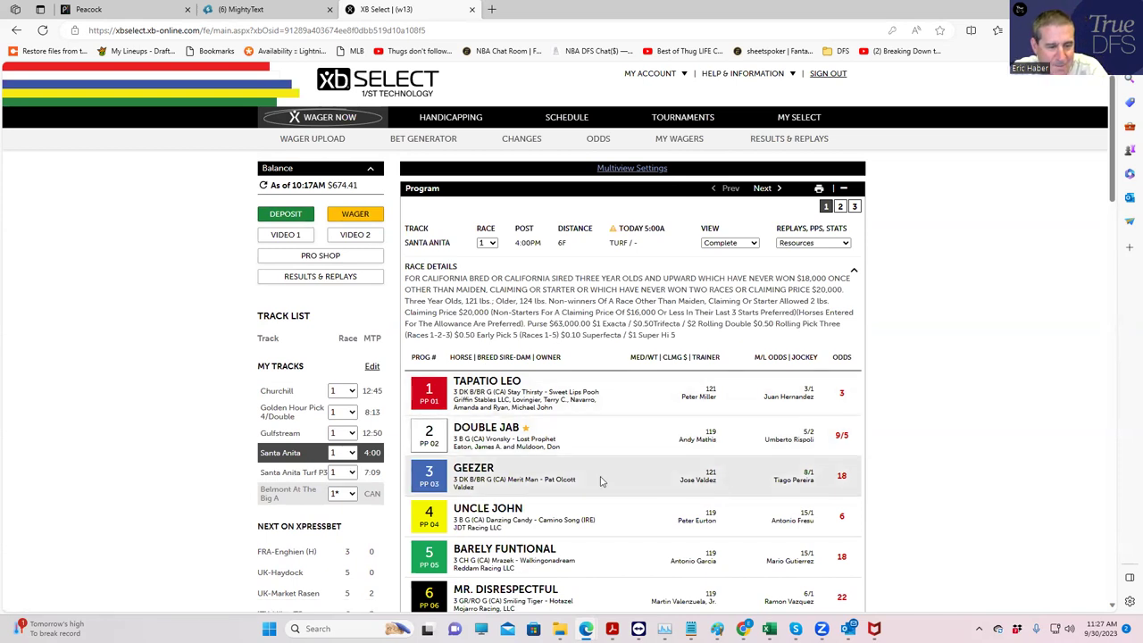
scroll(535, 402, "down", 2)
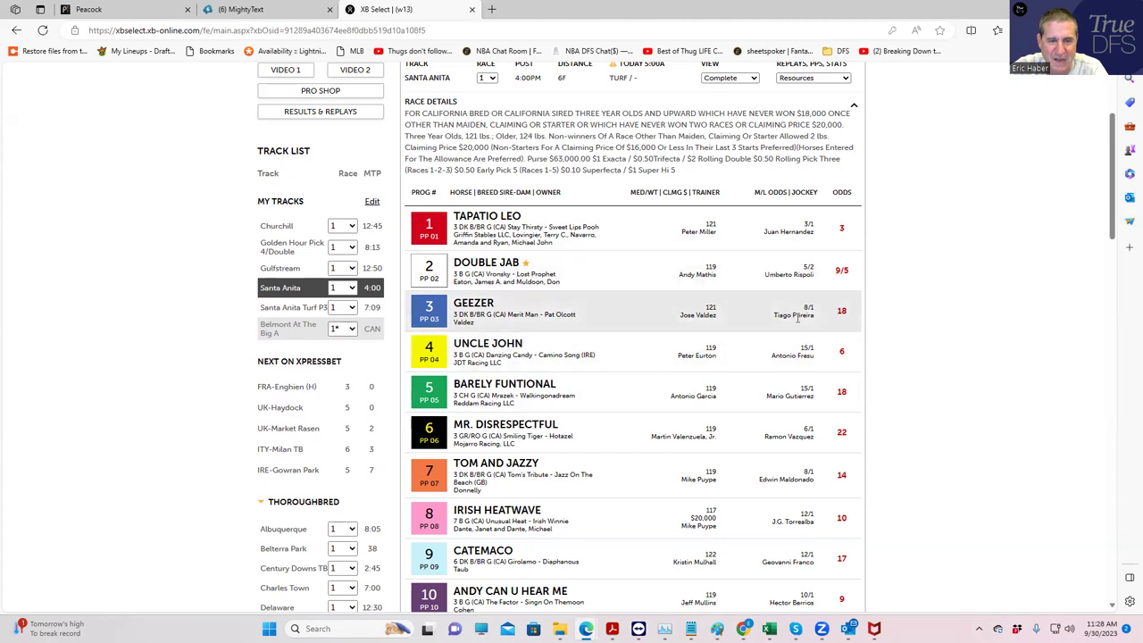
scroll(772, 351, "up", 2)
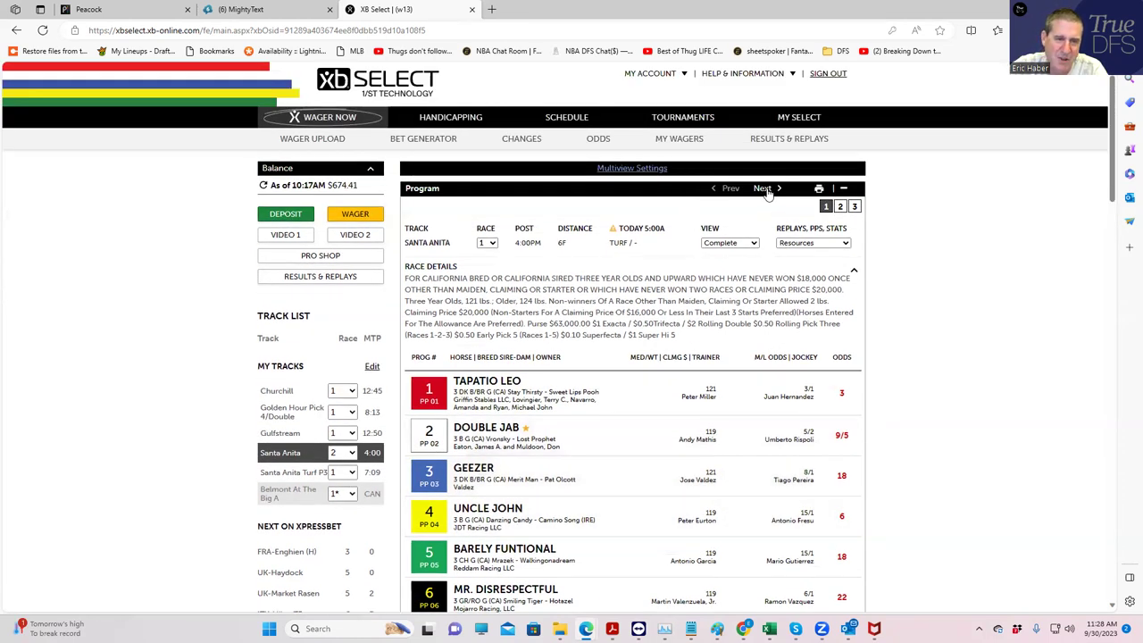
left_click(764, 189)
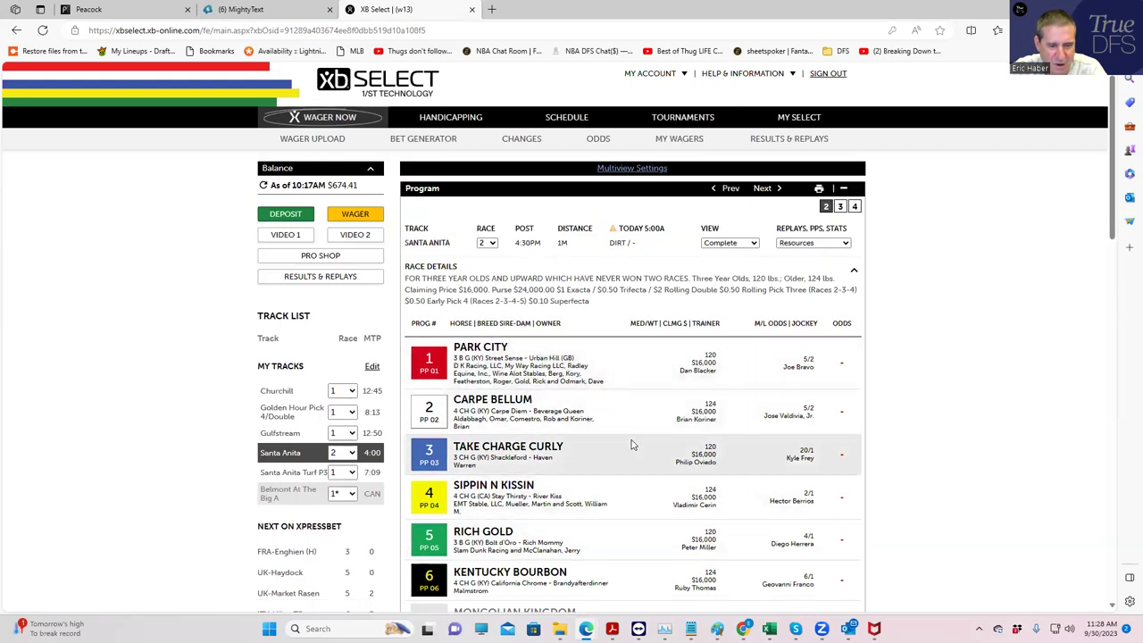
Review the Santa Anita program entries for races 3 and 4.
left_click(759, 190)
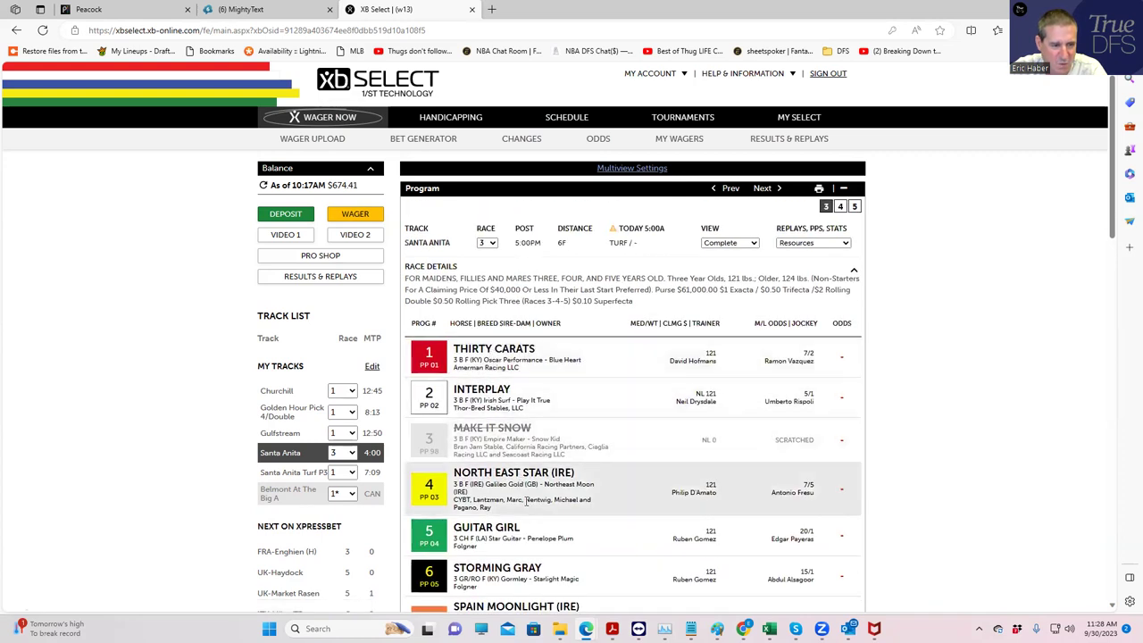
left_click(763, 190)
scroll(565, 364, "down", 1)
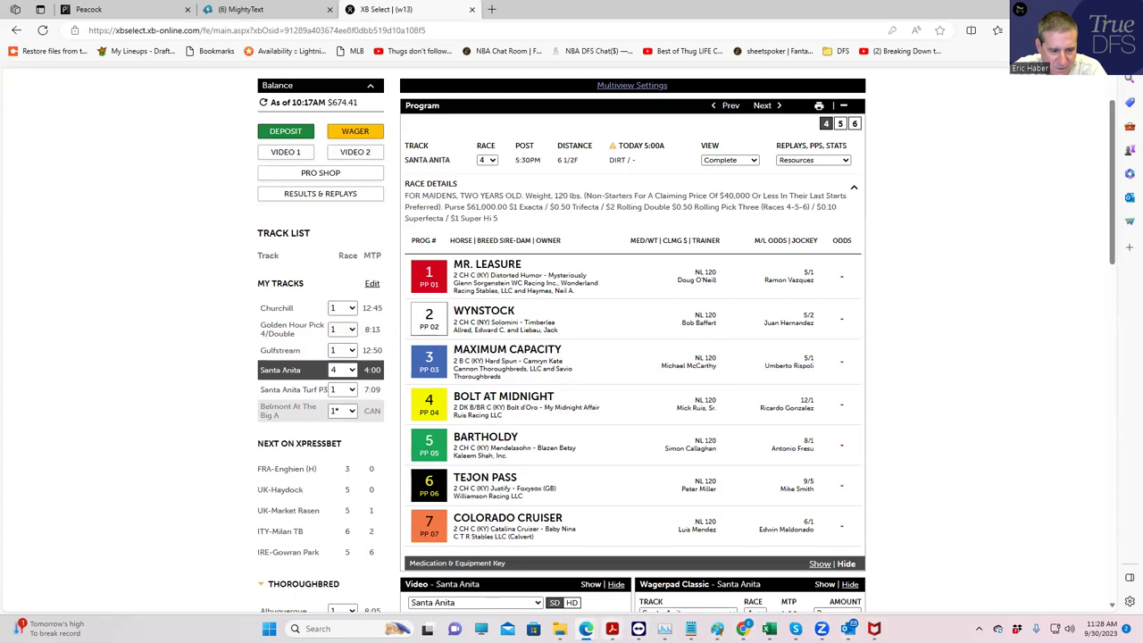
mouse_move(613, 629)
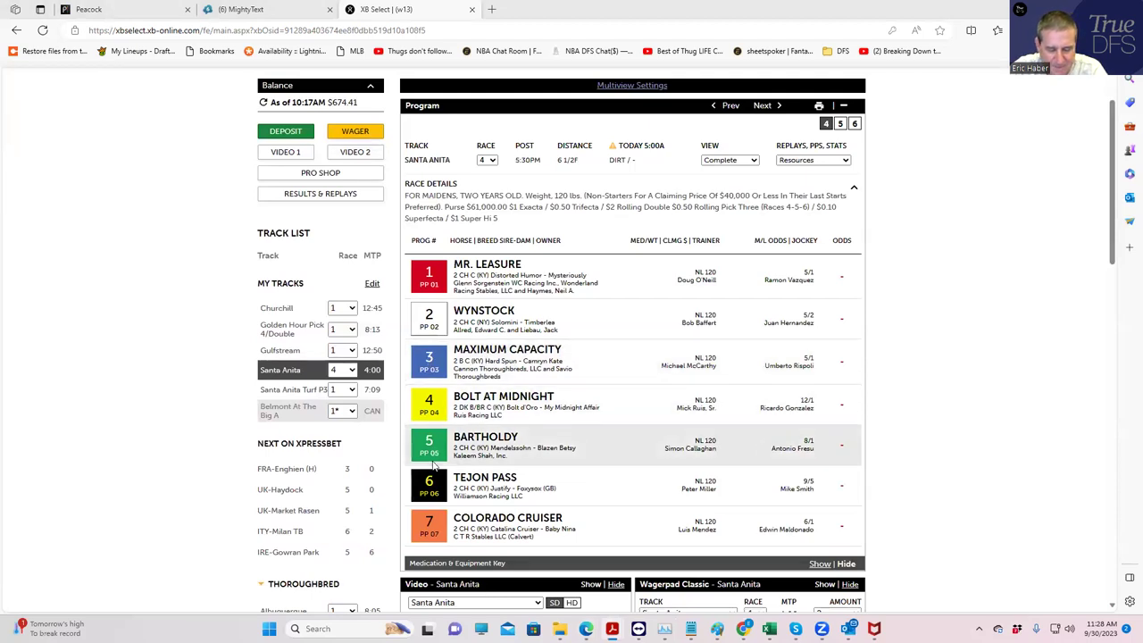
Move to Santa Anita race 5 and review its race details and full list of entries.
left_click(761, 106)
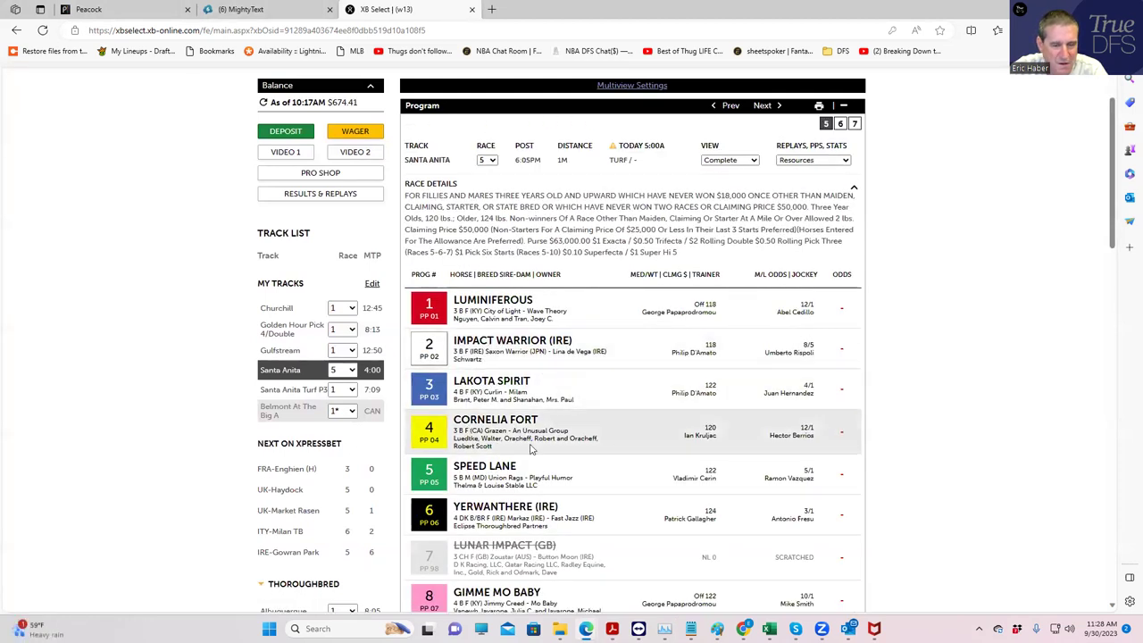
scroll(530, 449, "down", 1)
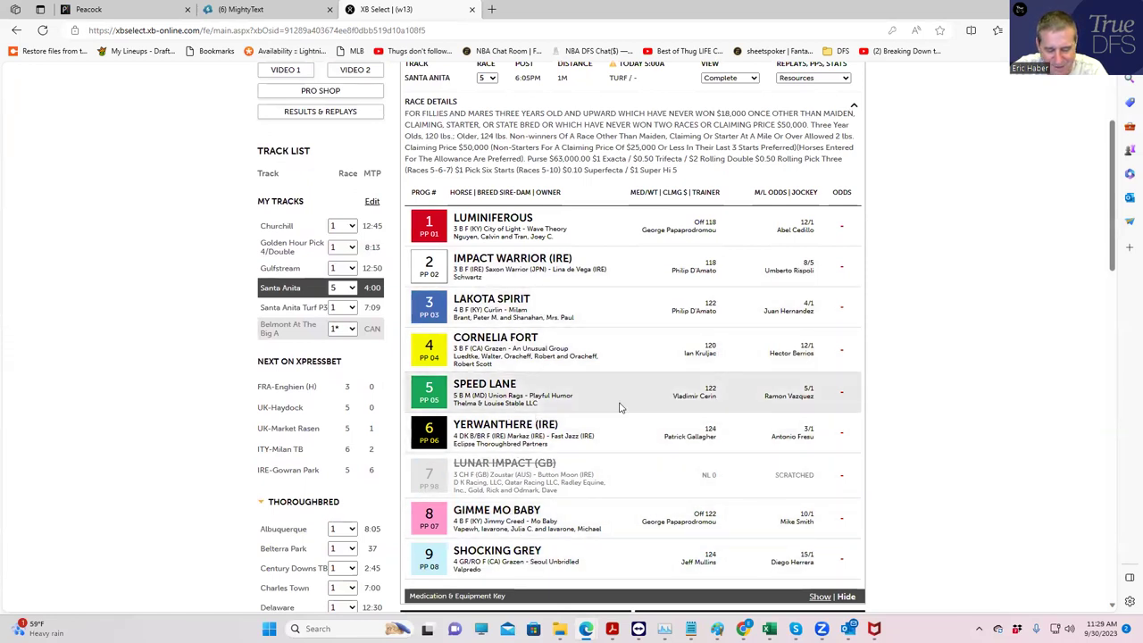
scroll(620, 407, "up", 2)
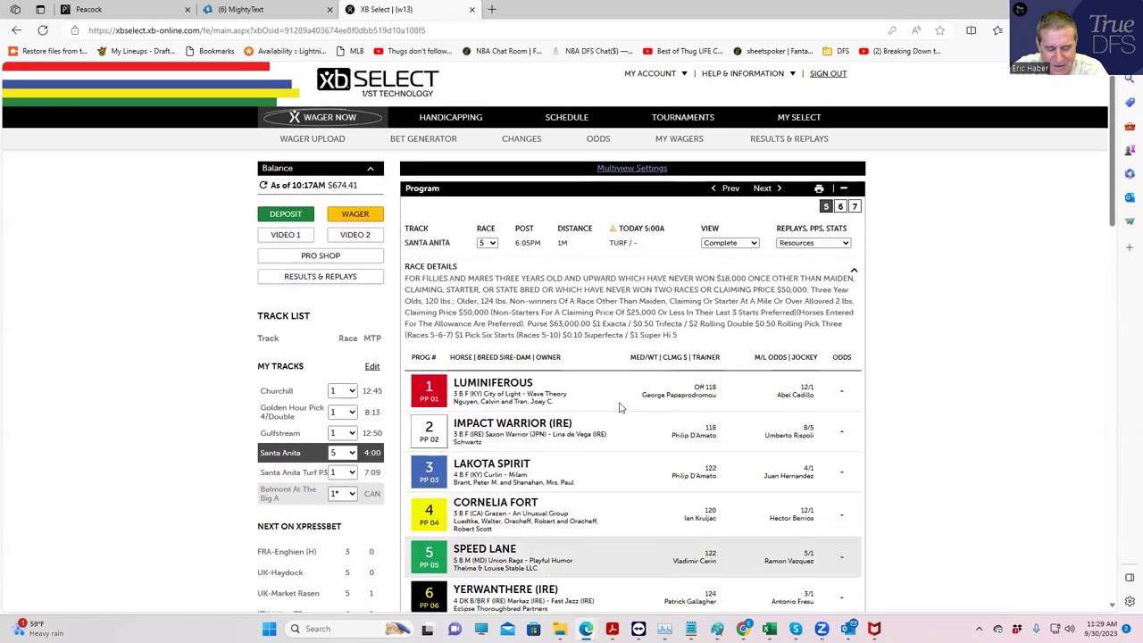
Review the Santa Anita race 6 details and full list of entries, and open race 7 to examine its field.
left_click(761, 196)
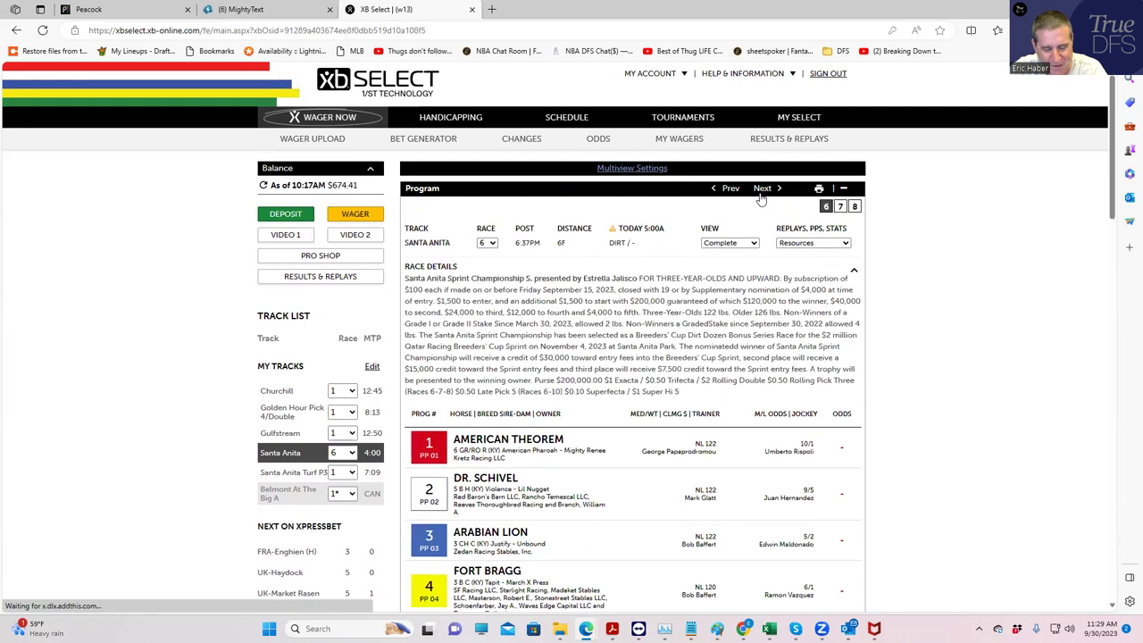
scroll(606, 414, "down", 2)
scroll(585, 410, "down", 1)
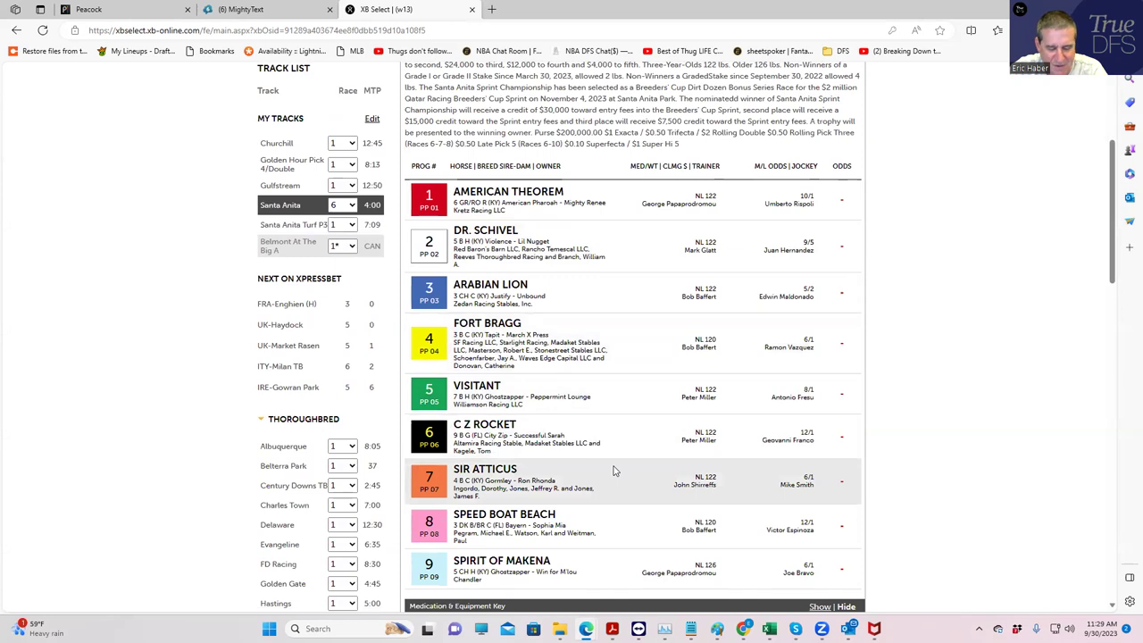
scroll(613, 470, "up", 3)
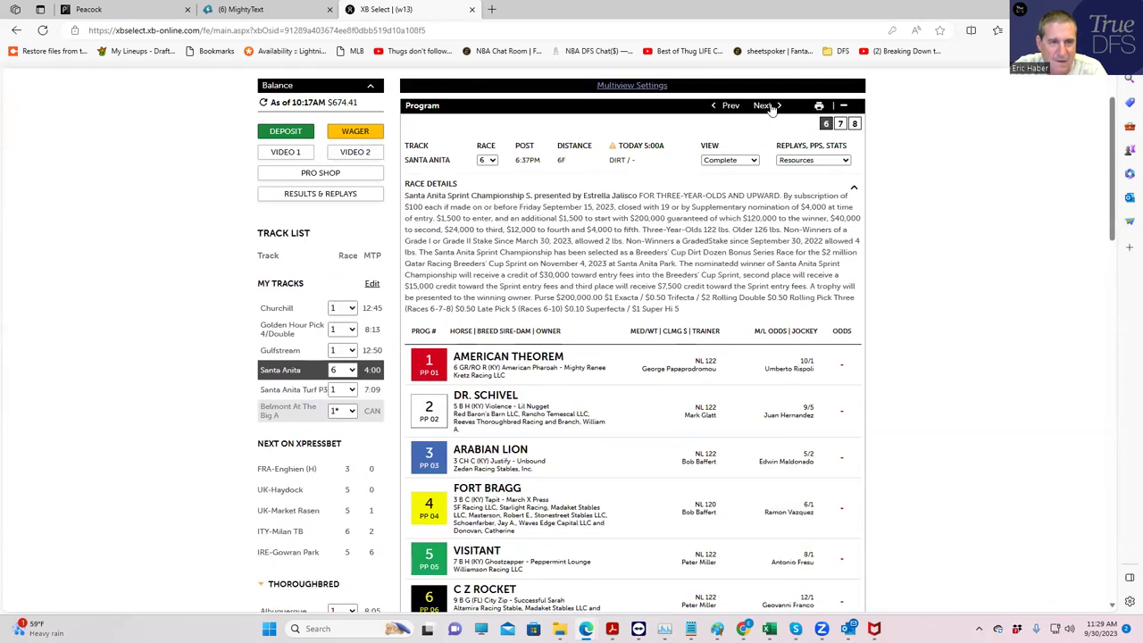
left_click(768, 106)
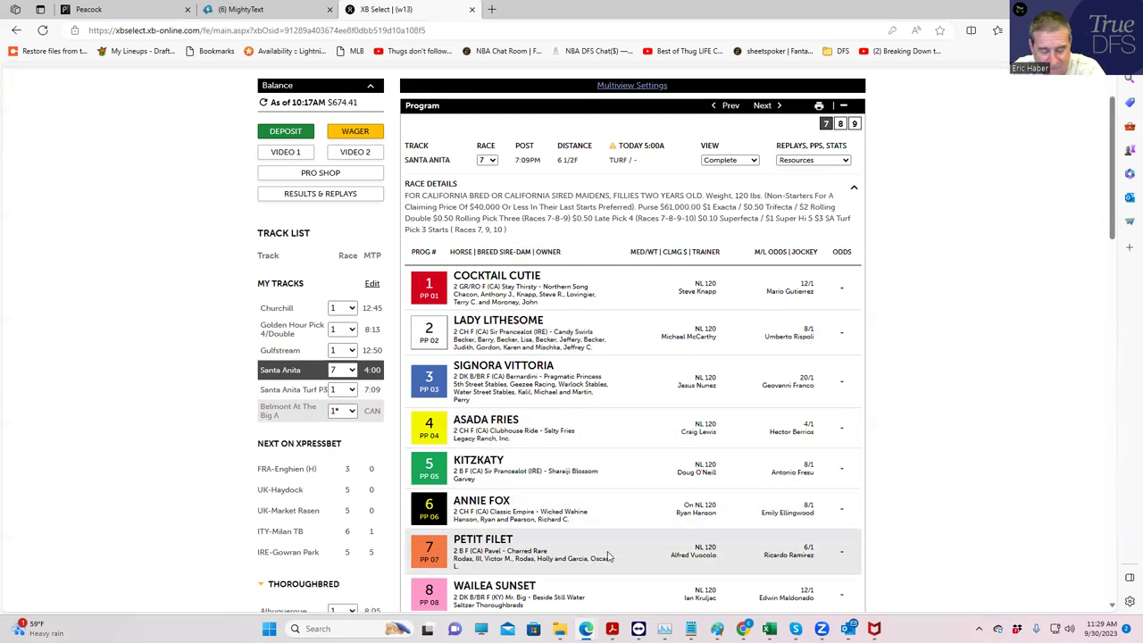
Review the race details and entries for Santa Anita race 8, the Awesome Again, and race 9, the Eddie D.
scroll(614, 505, "up", 1)
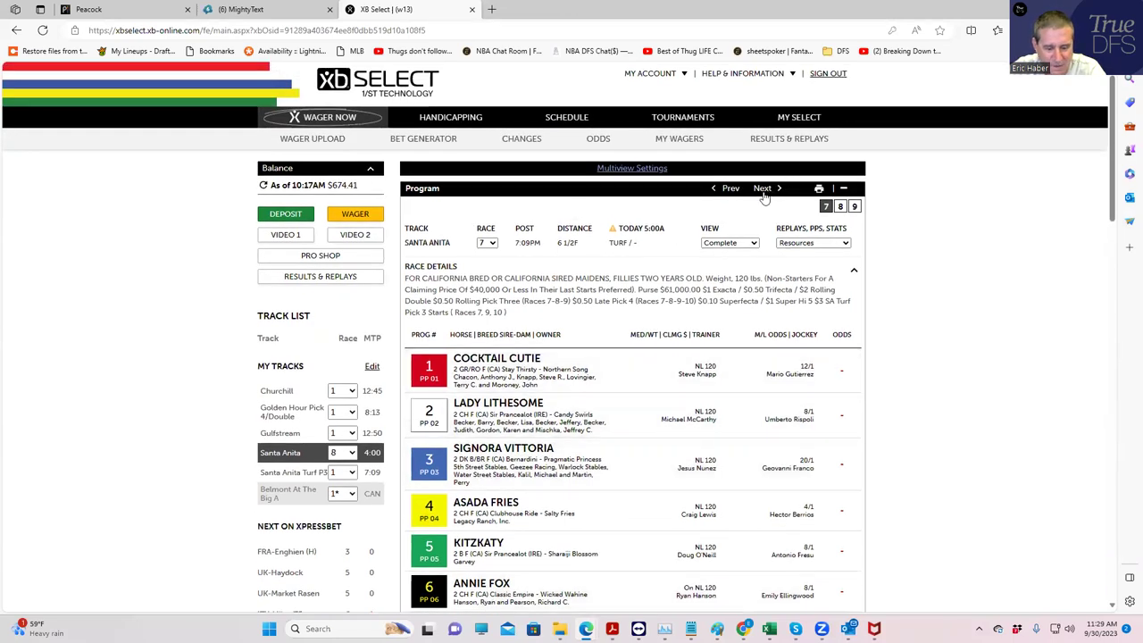
left_click(764, 193)
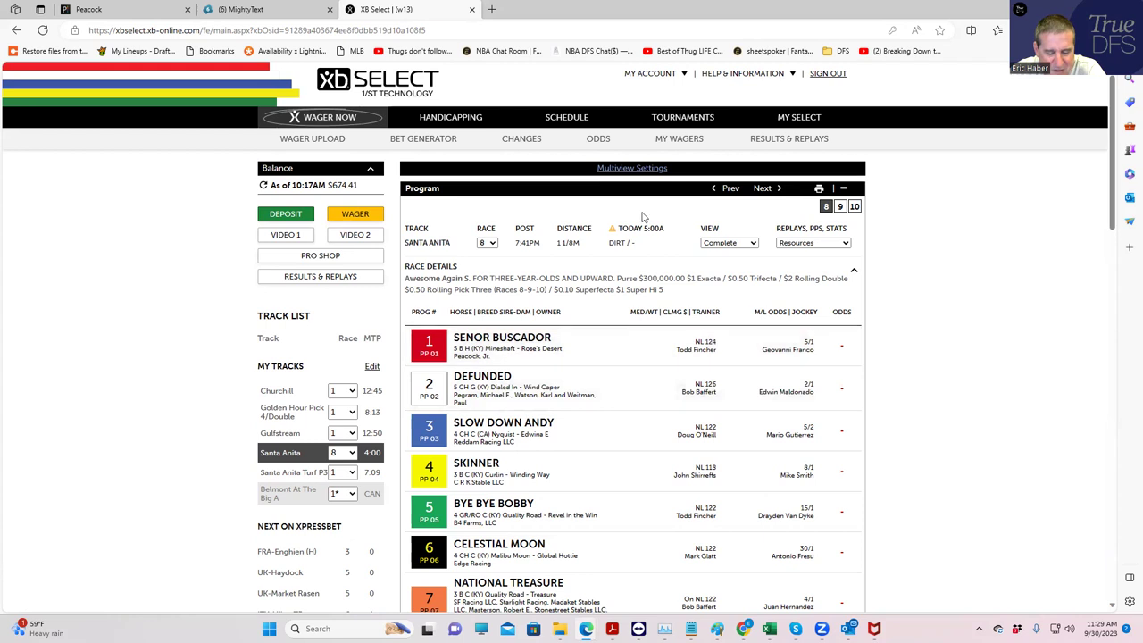
left_click(761, 191)
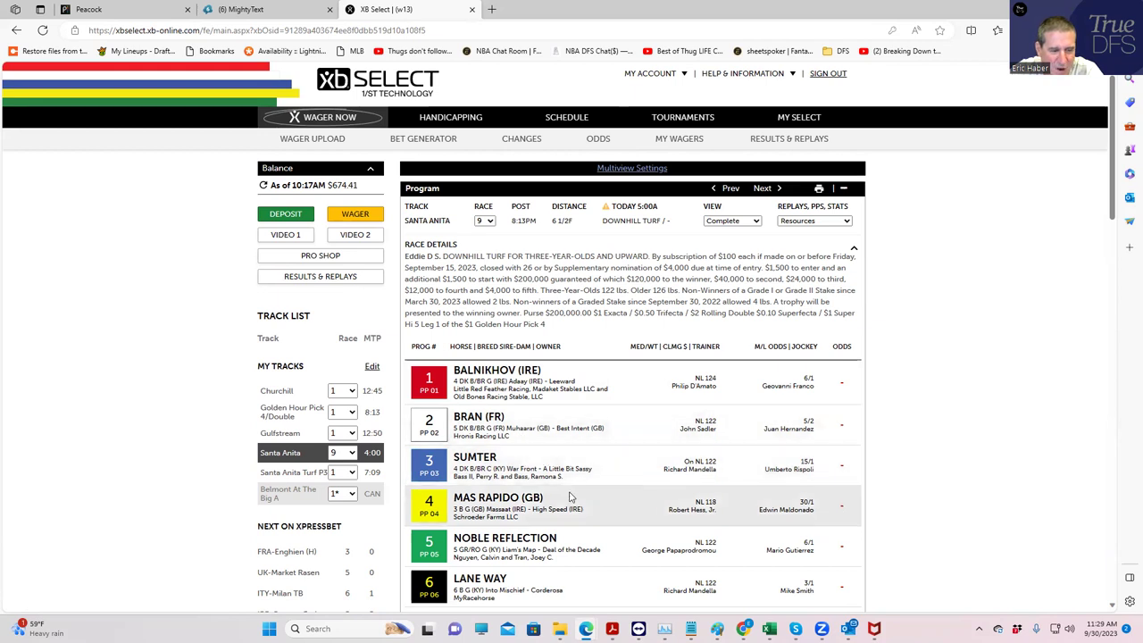
scroll(570, 497, "down", 2)
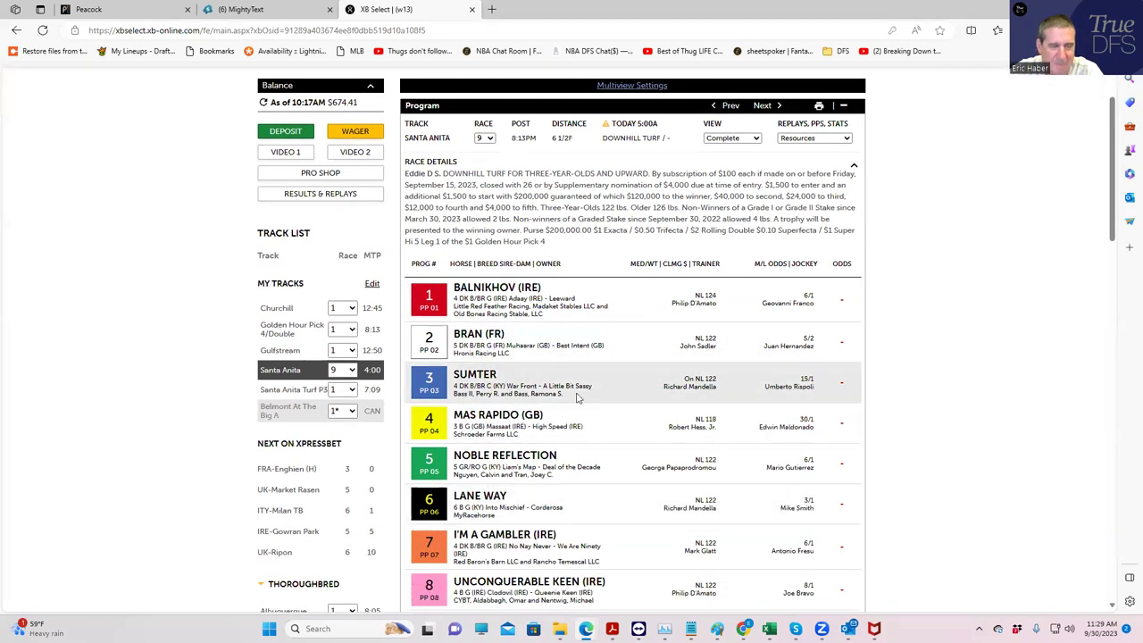